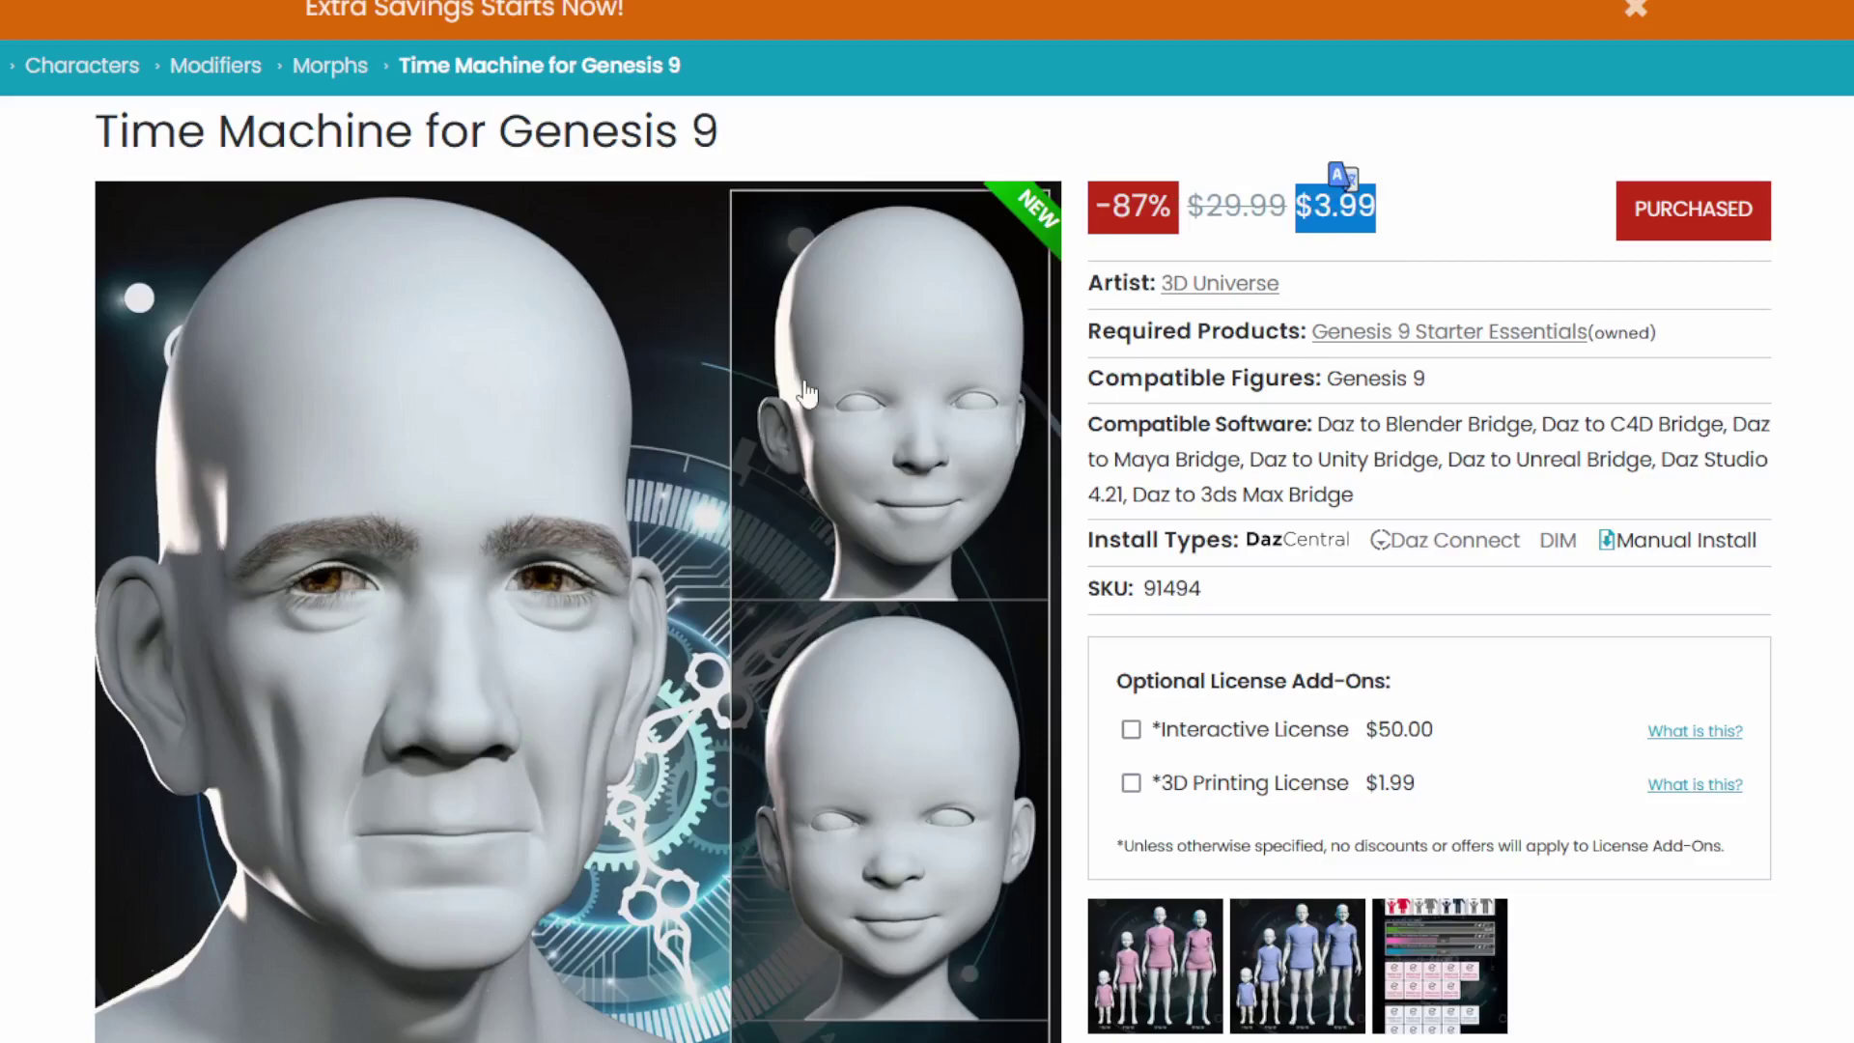
Step: Scroll through the Time Machine for Genesis 9 product details in the Daz 3D Store
left_click(1484, 292)
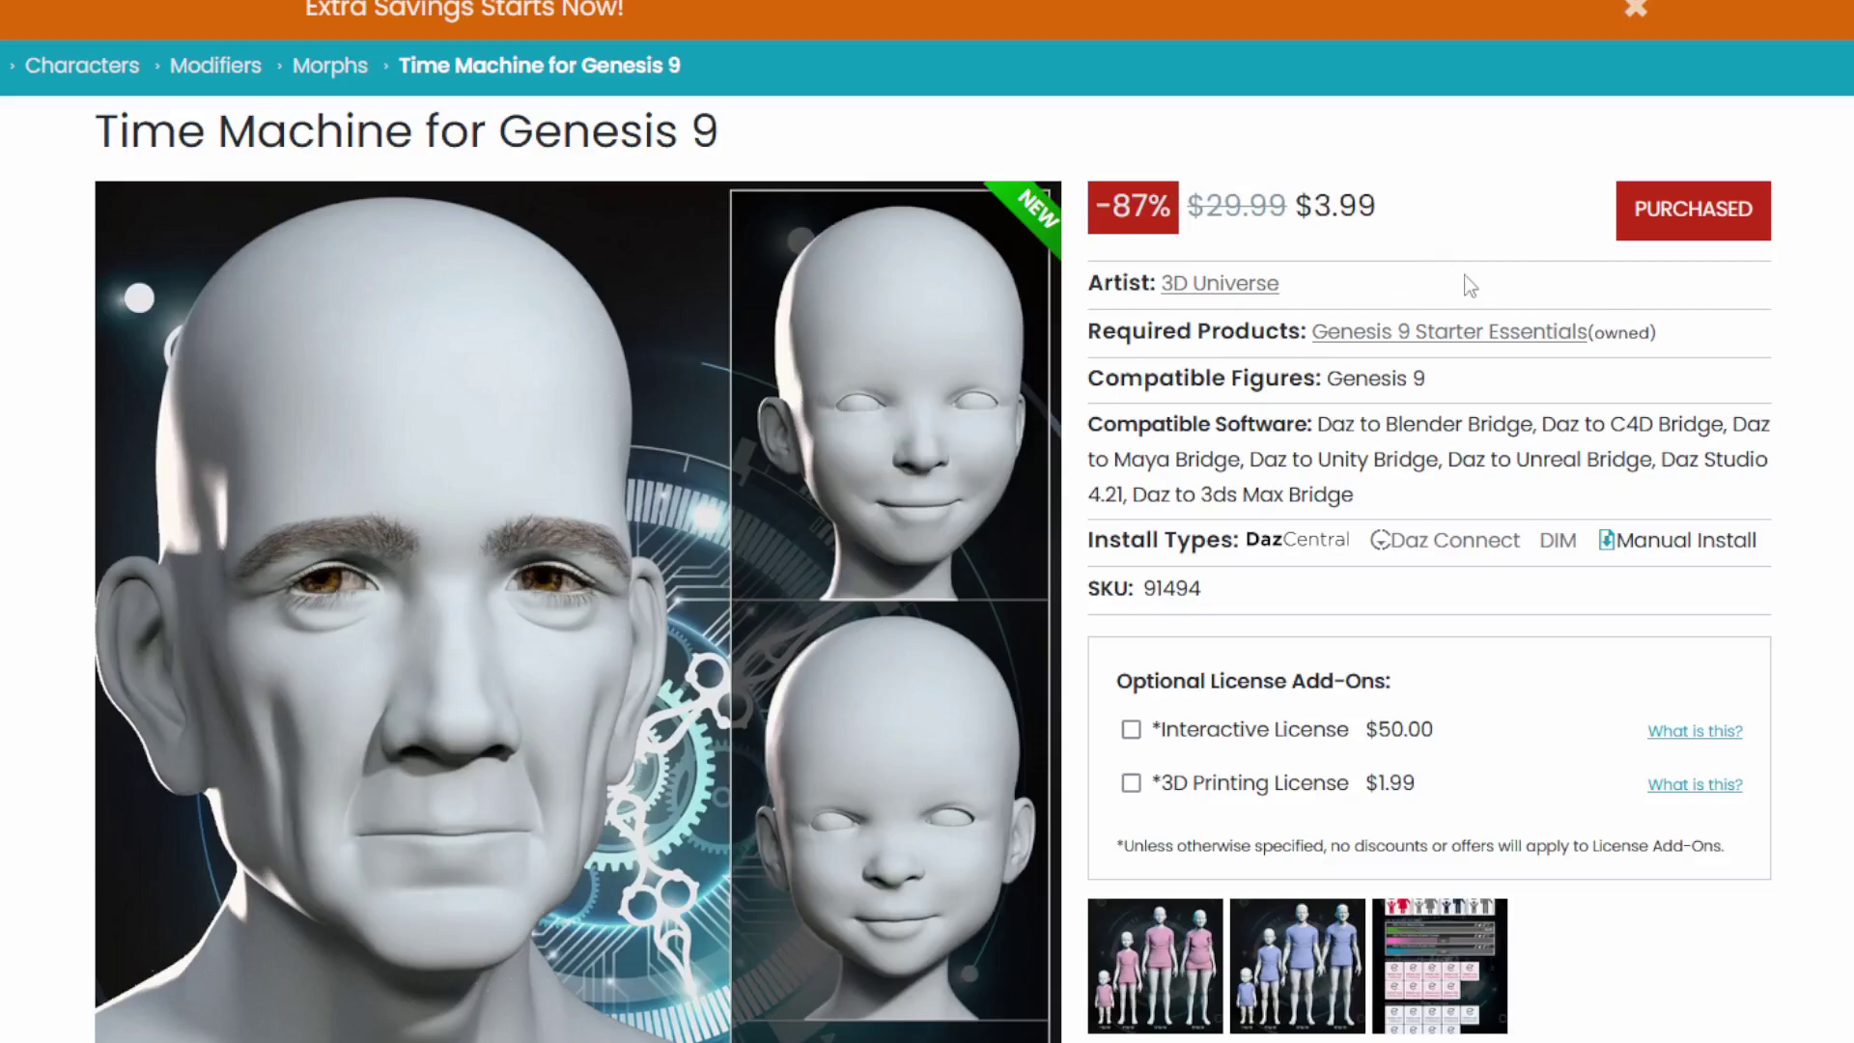
scroll(576, 609, "down", 2)
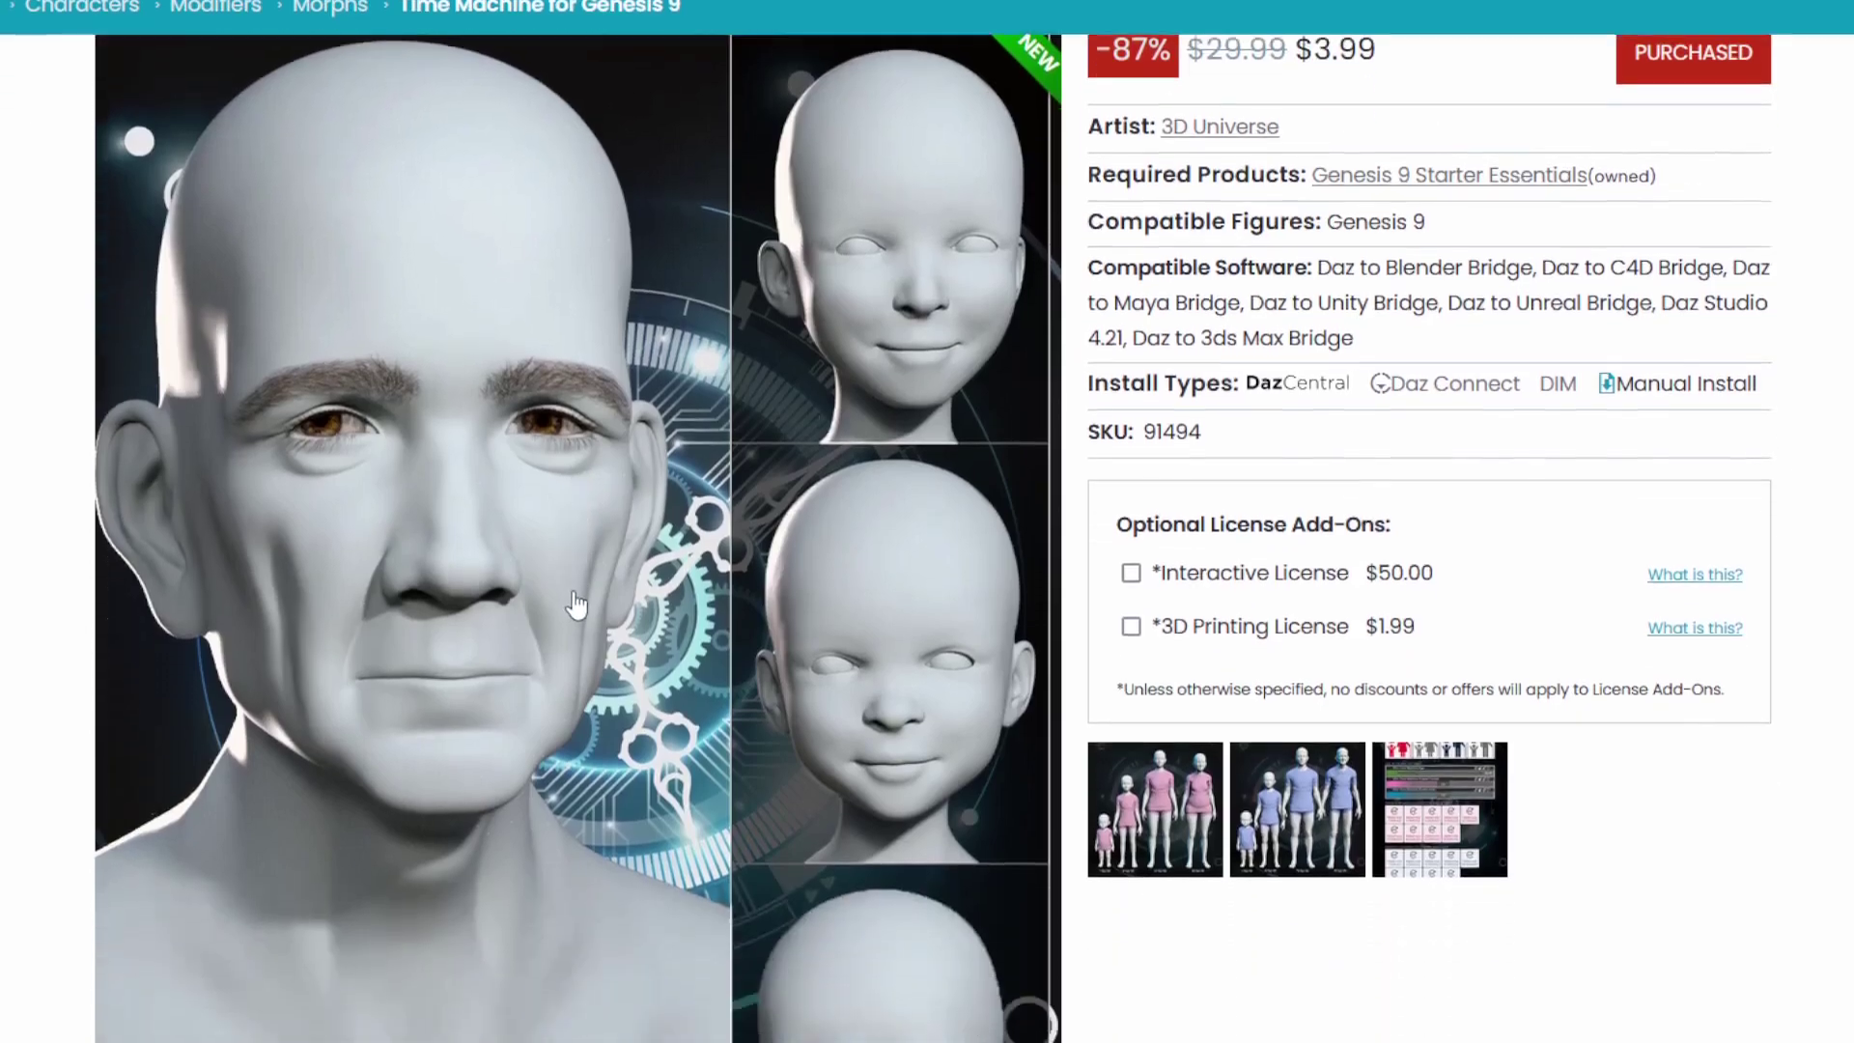
scroll(576, 603, "down", 2)
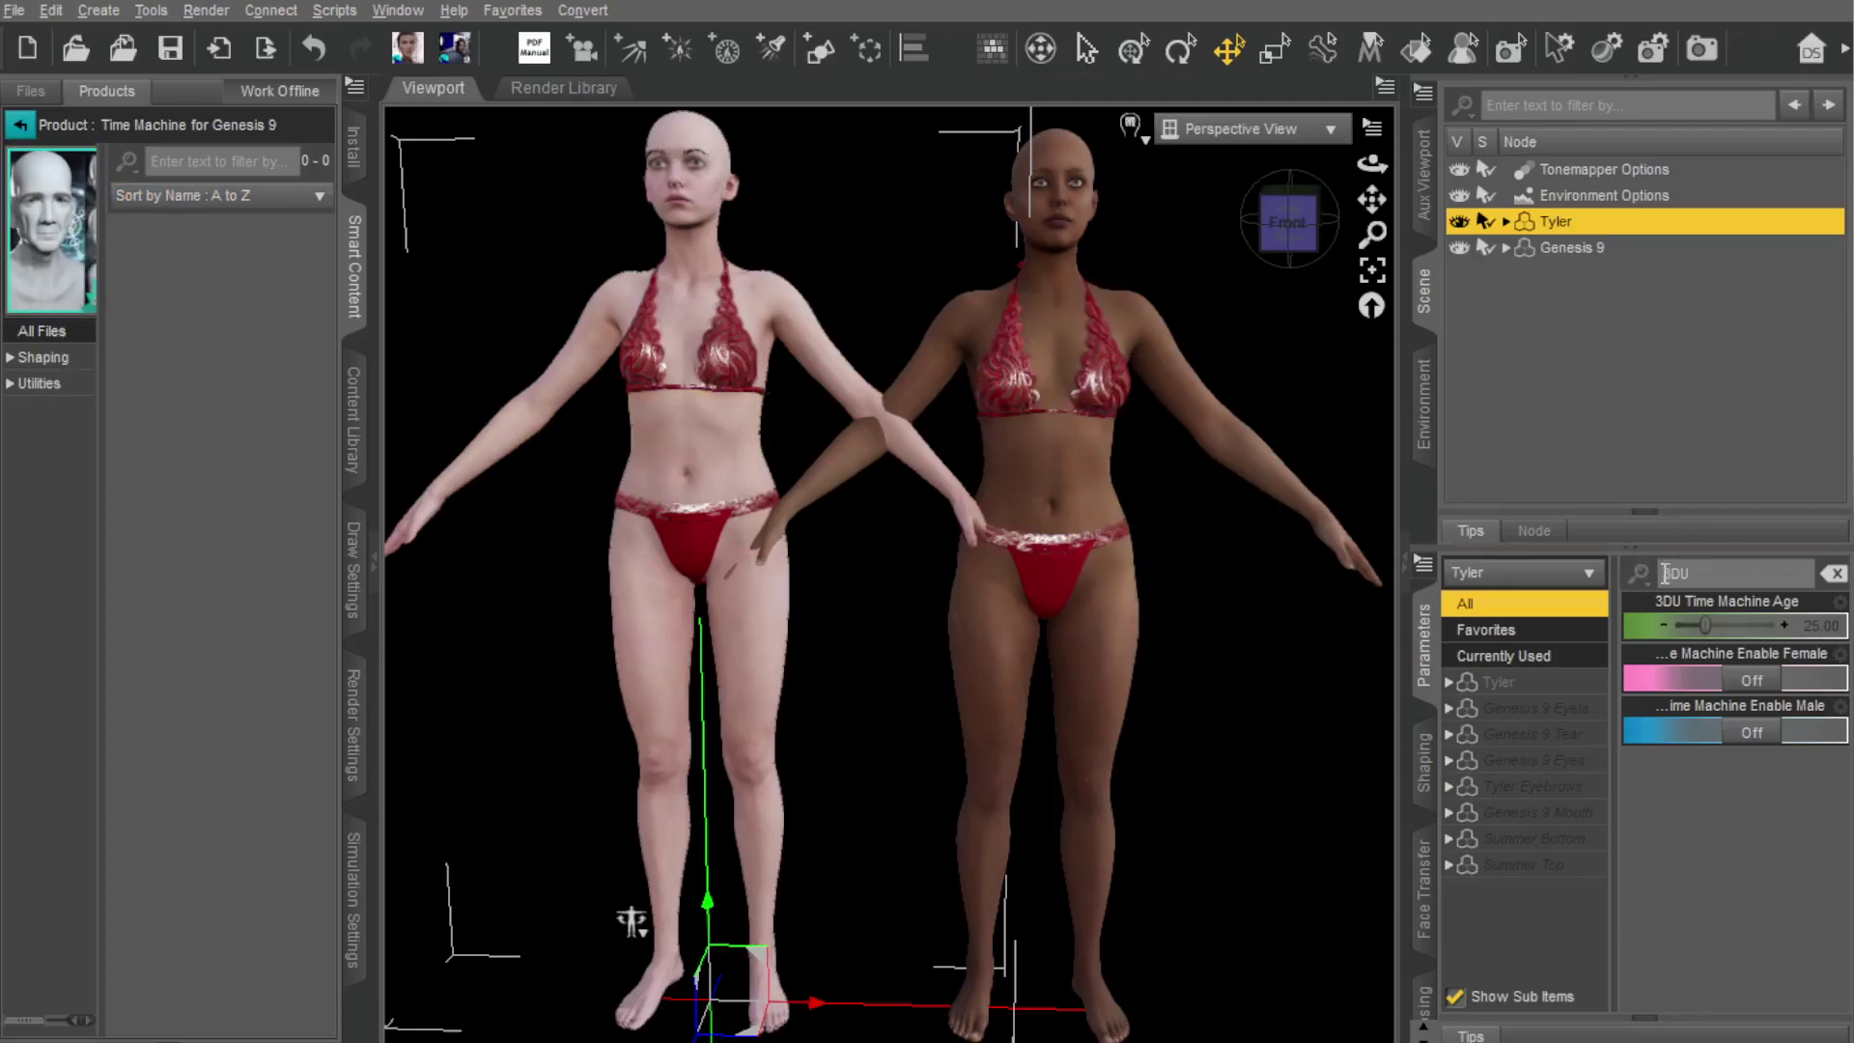
Step: Select the Genesis 9 figure and browse Time Machine's Shaping presets and Utilities scripts in Smart Content
left_click(1556, 251)
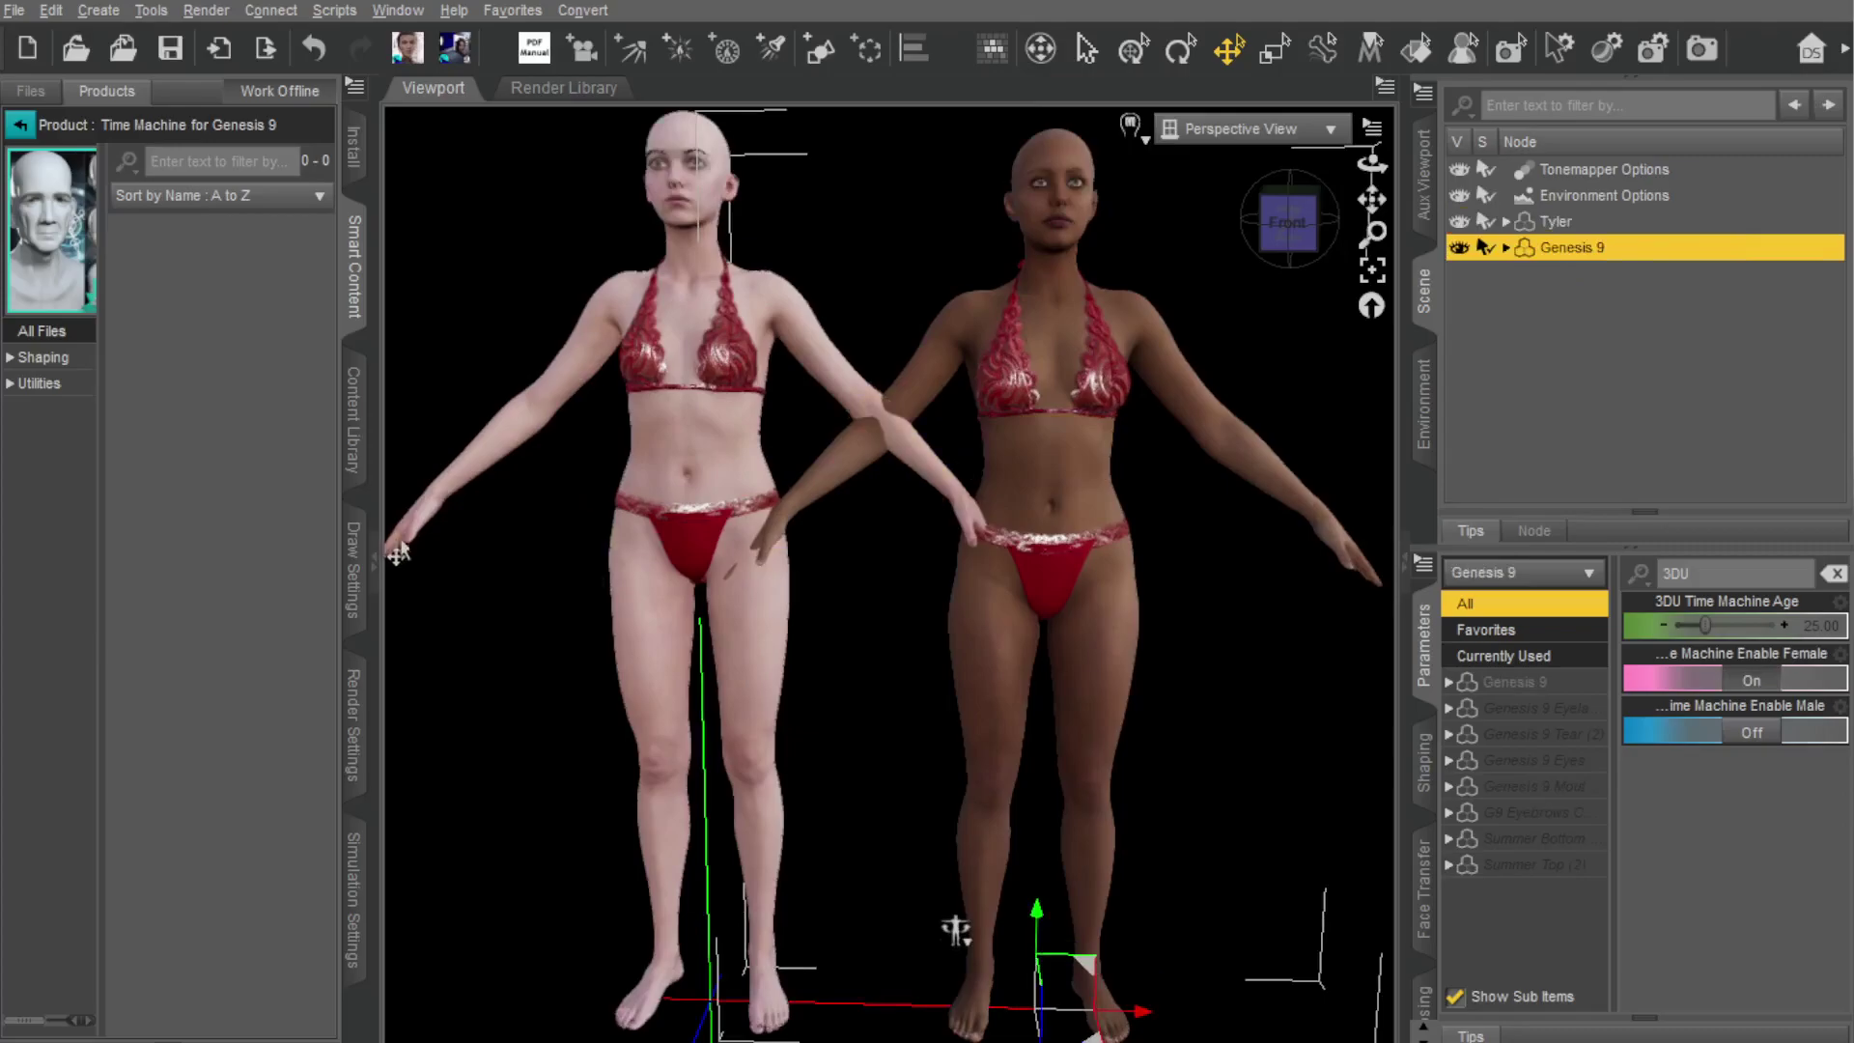
left_click(375, 577)
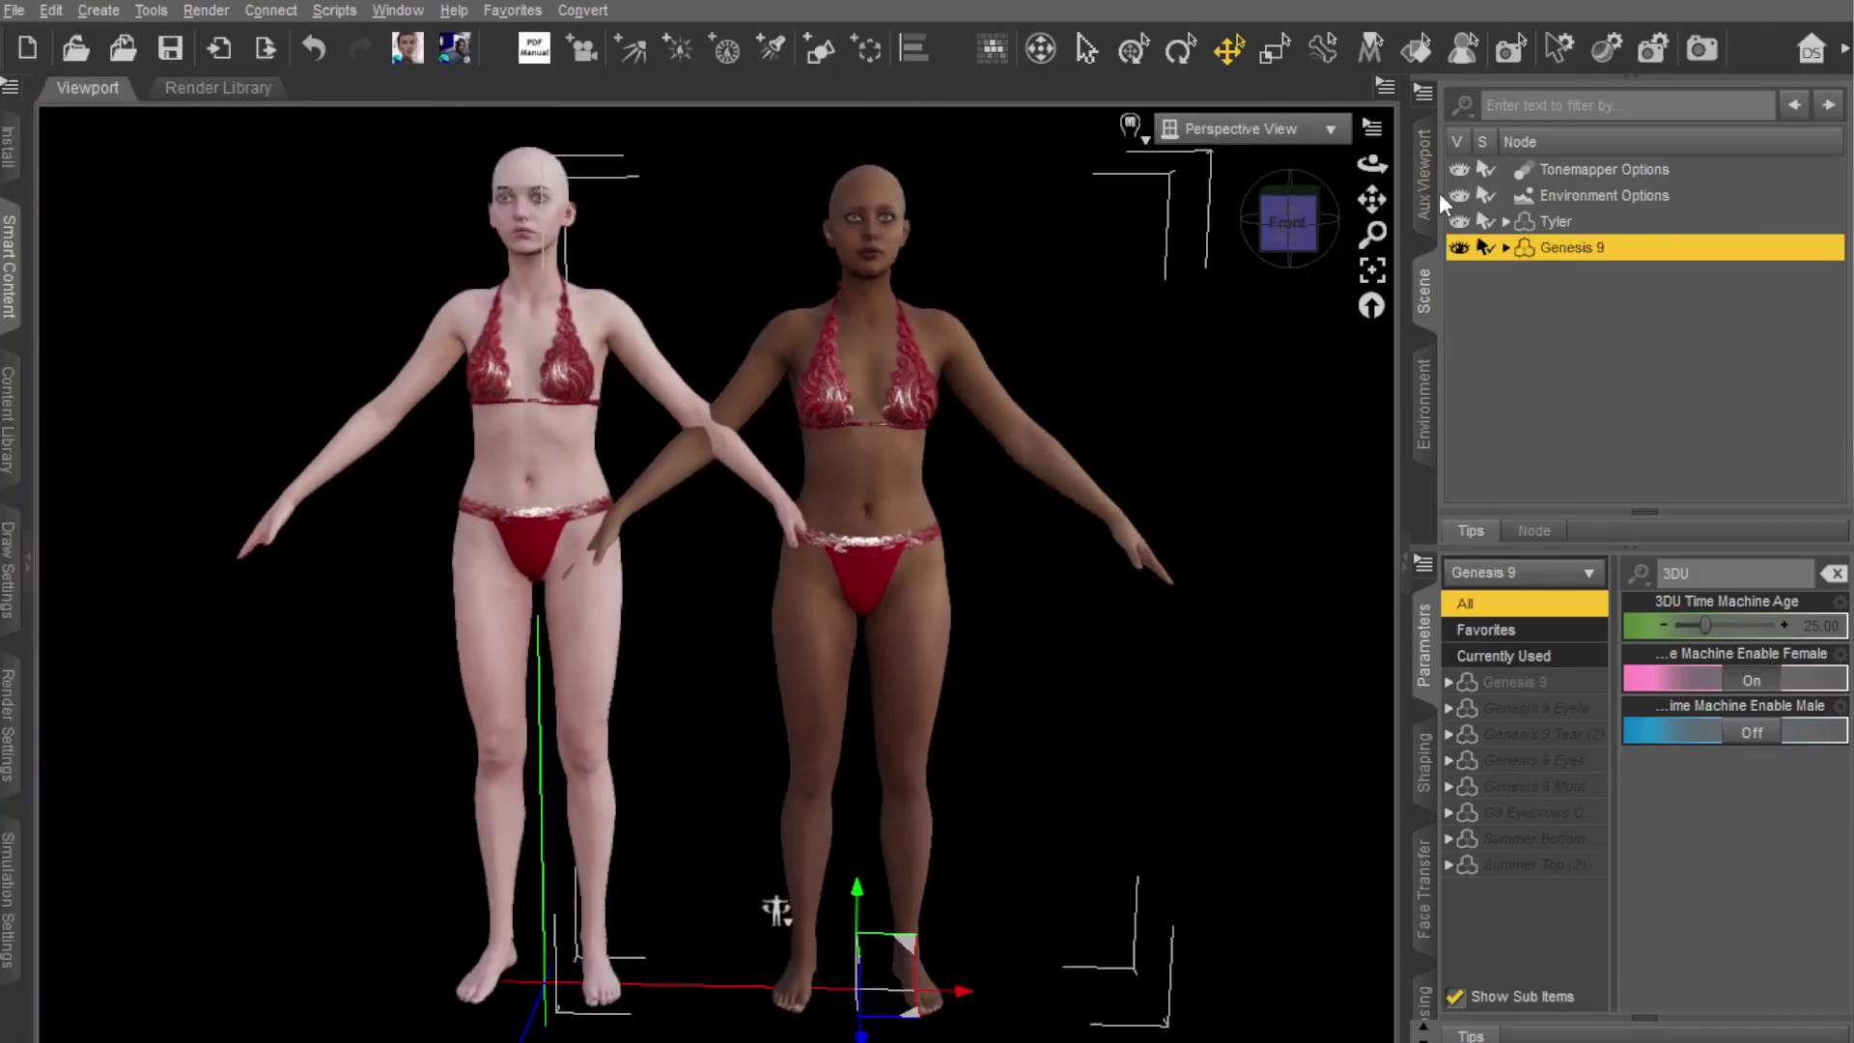
left_click(26, 560)
left_click(42, 357)
scroll(100, 898, "down", 10)
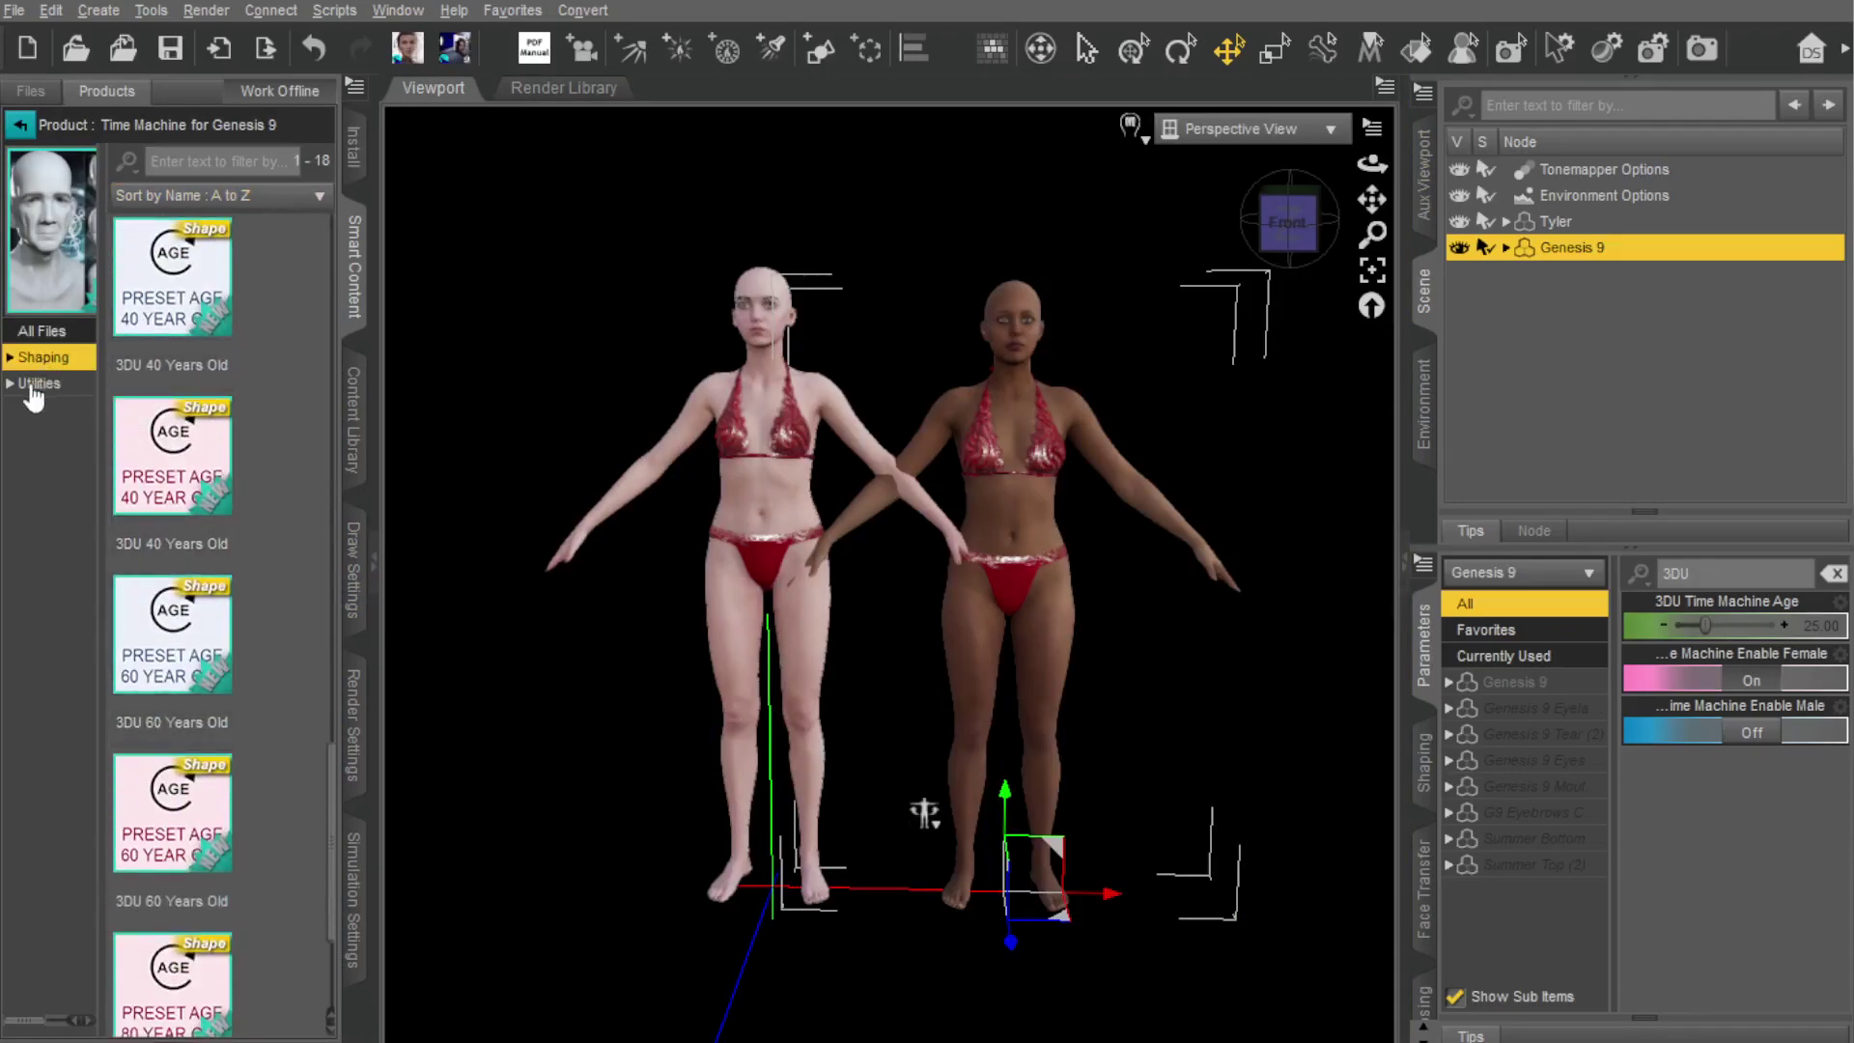
left_click(36, 384)
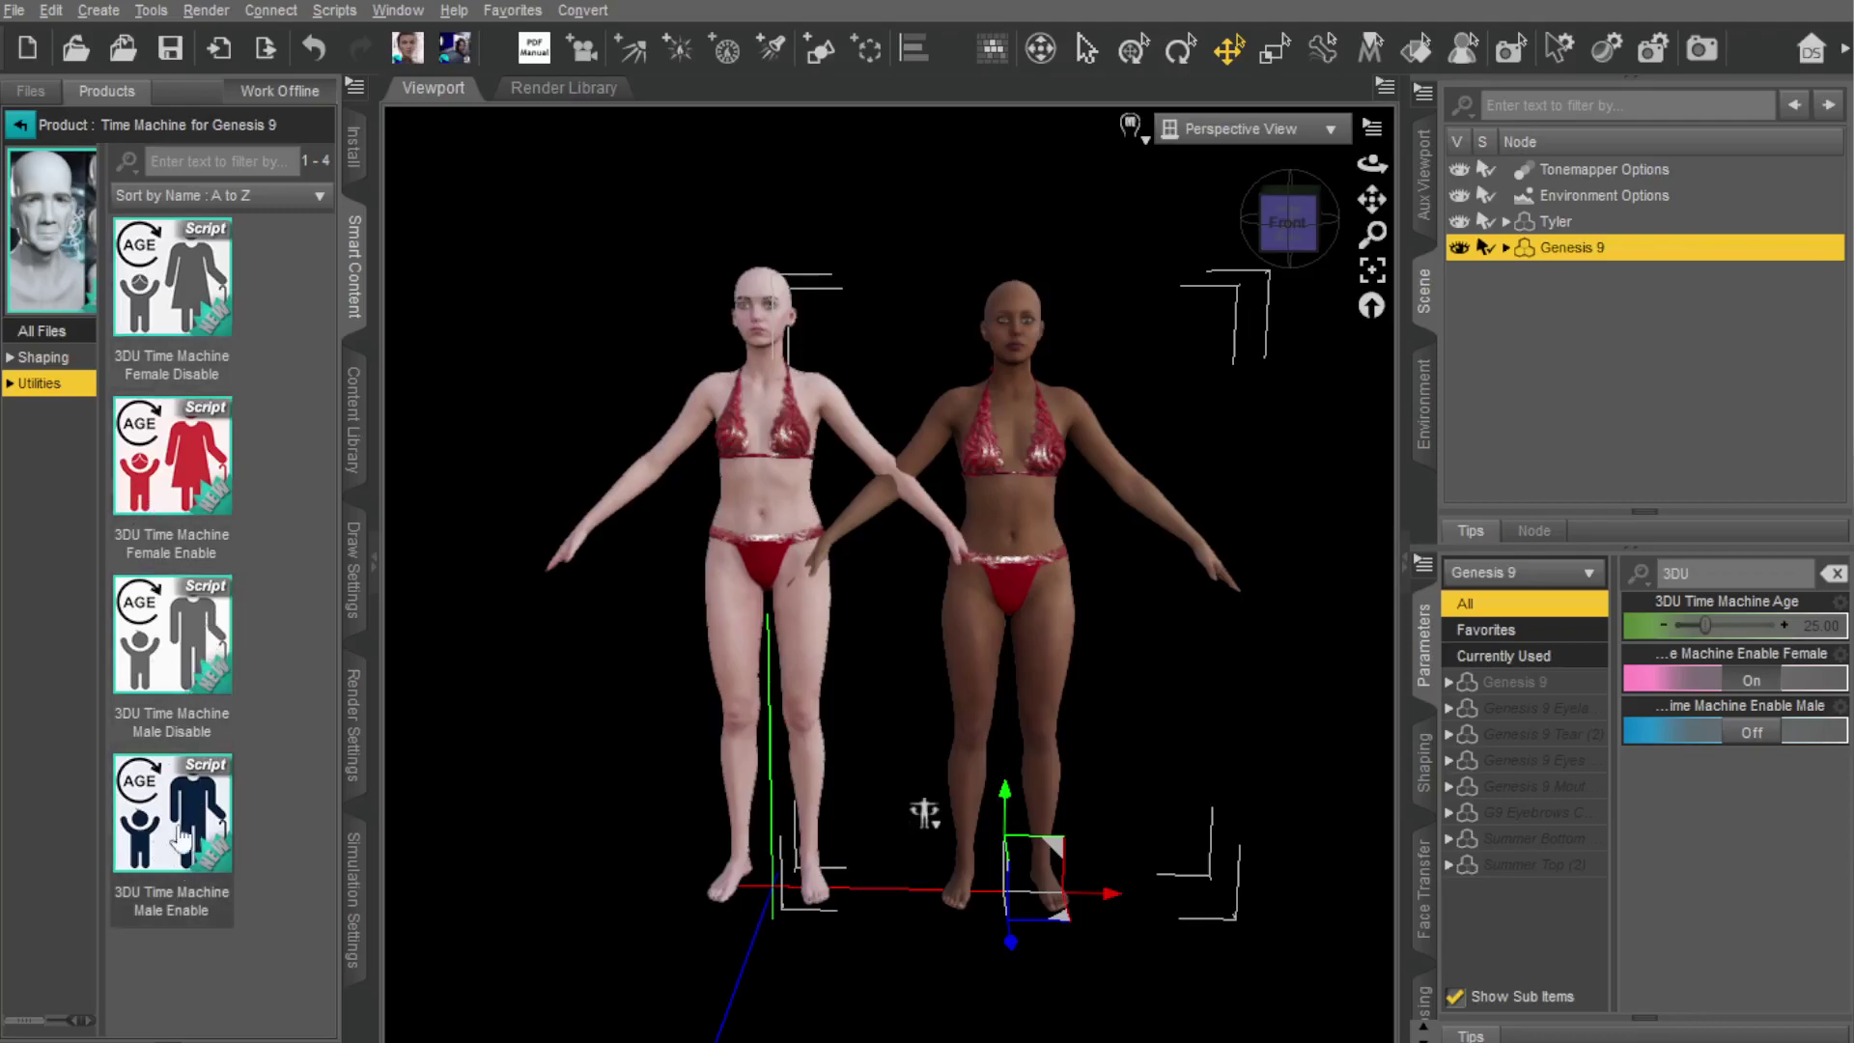
left_click(39, 358)
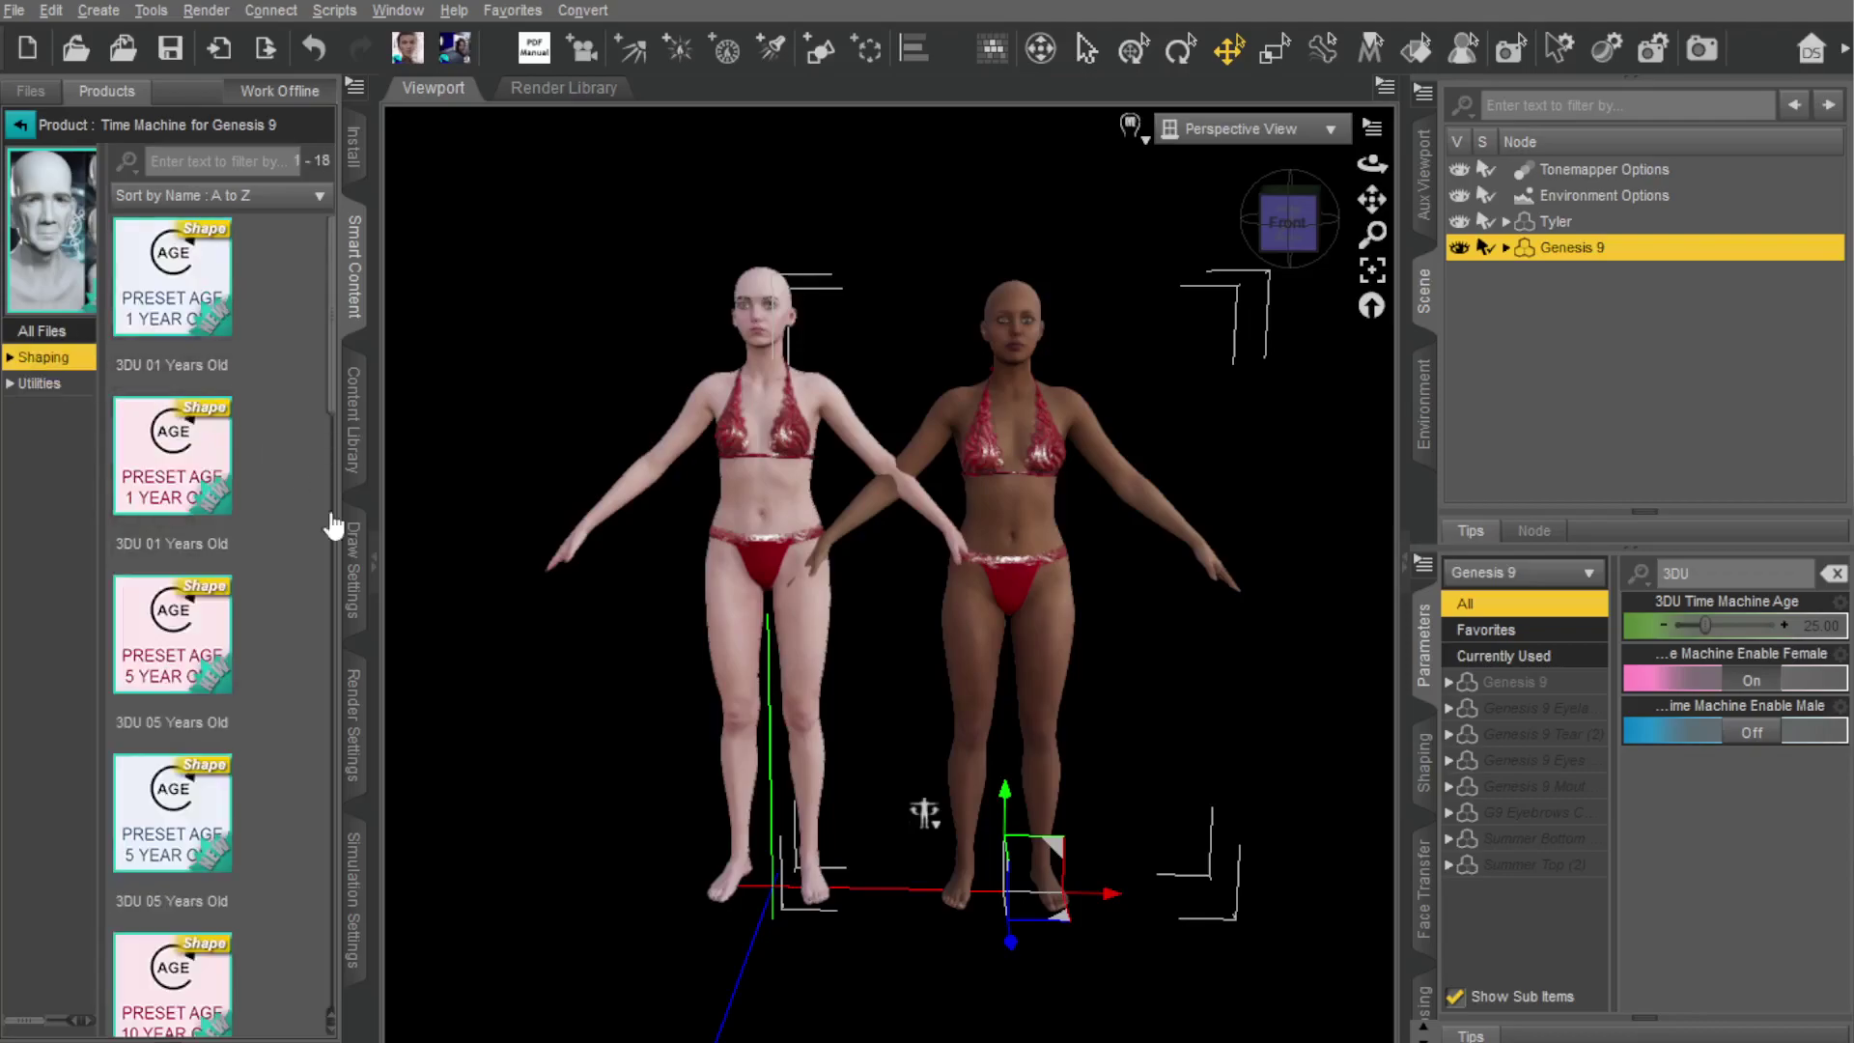
left_click(377, 572)
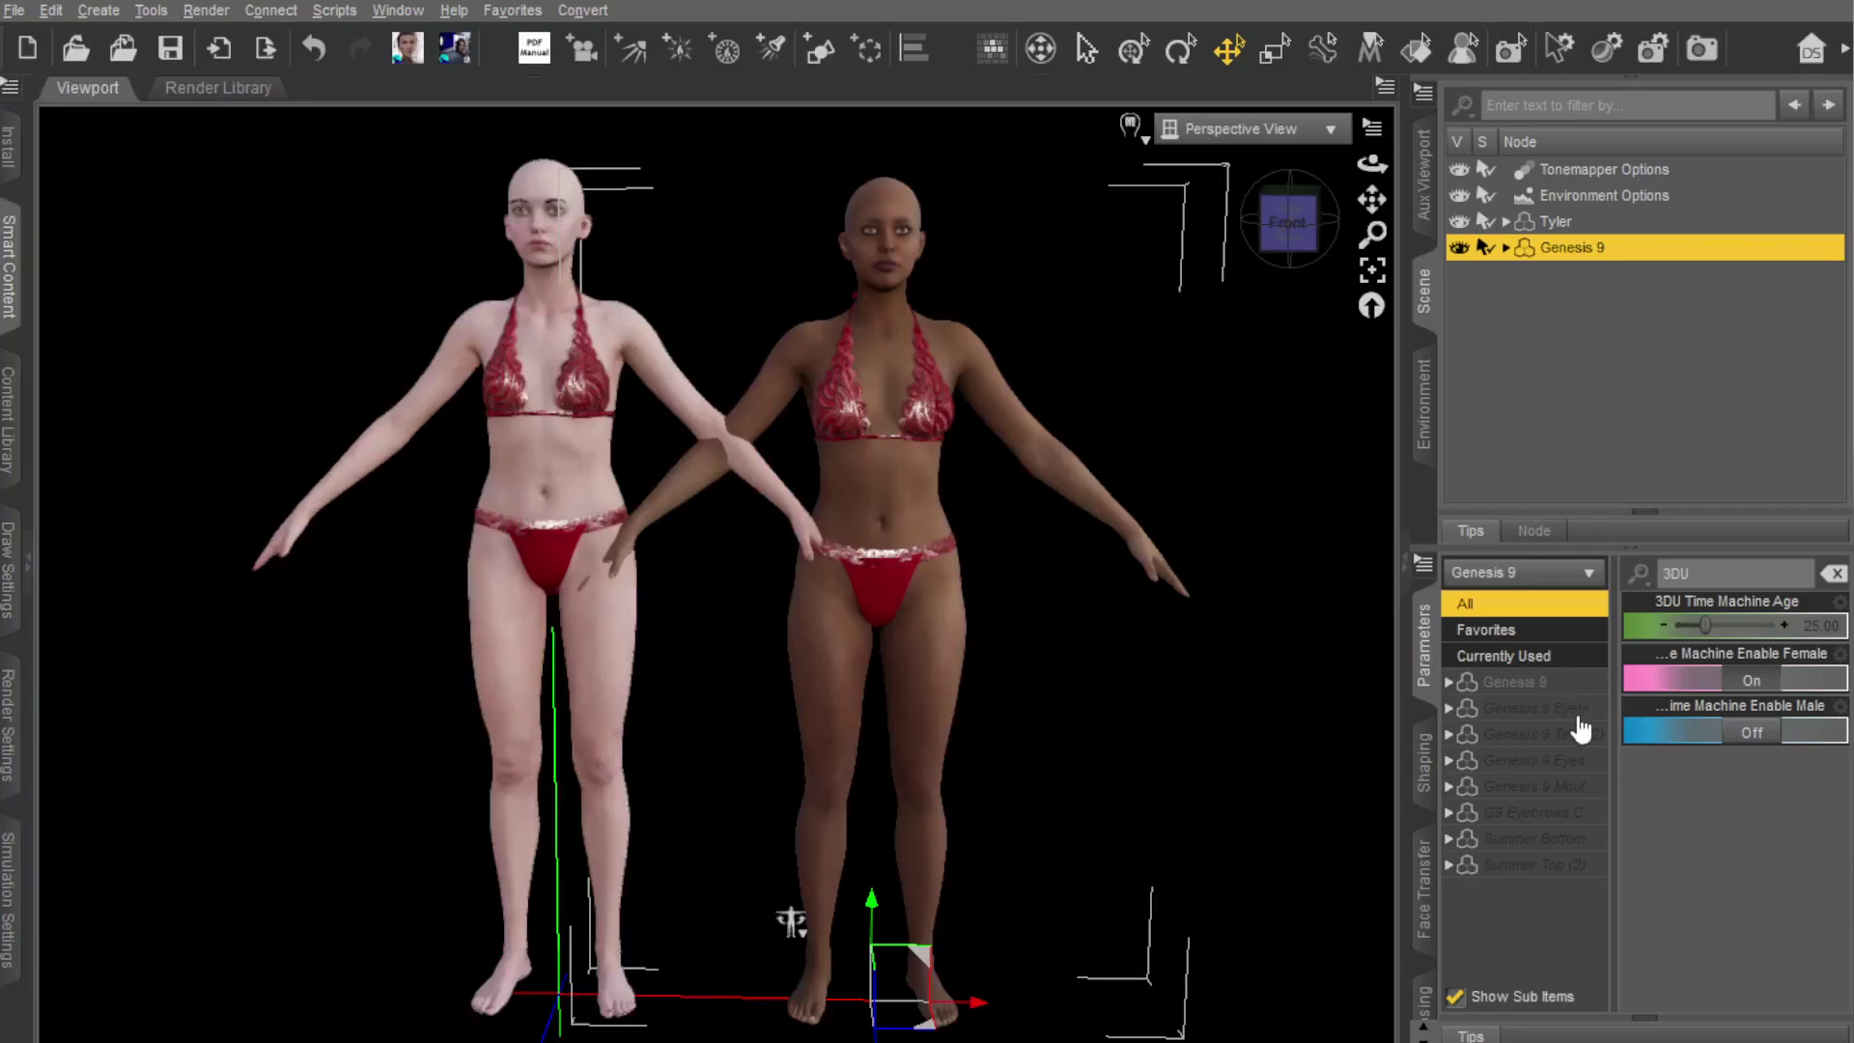
left_click(1738, 679)
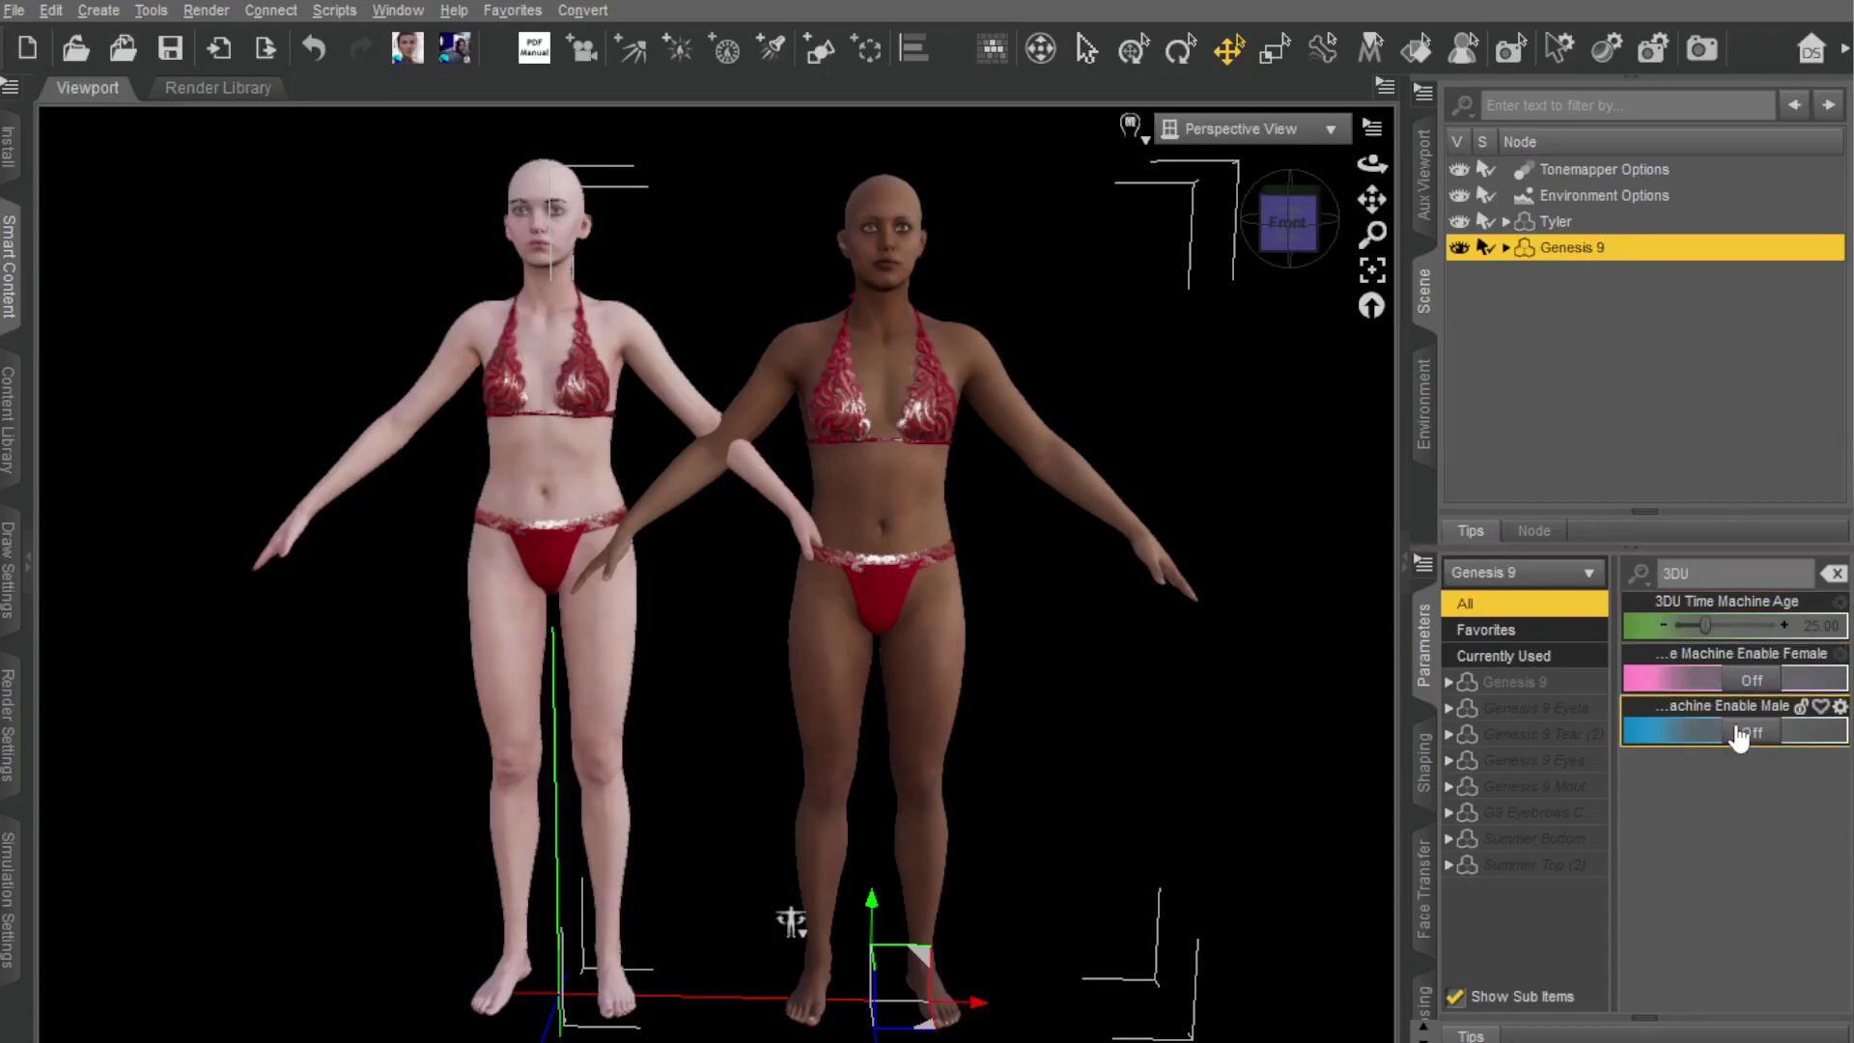
left_click(1751, 733)
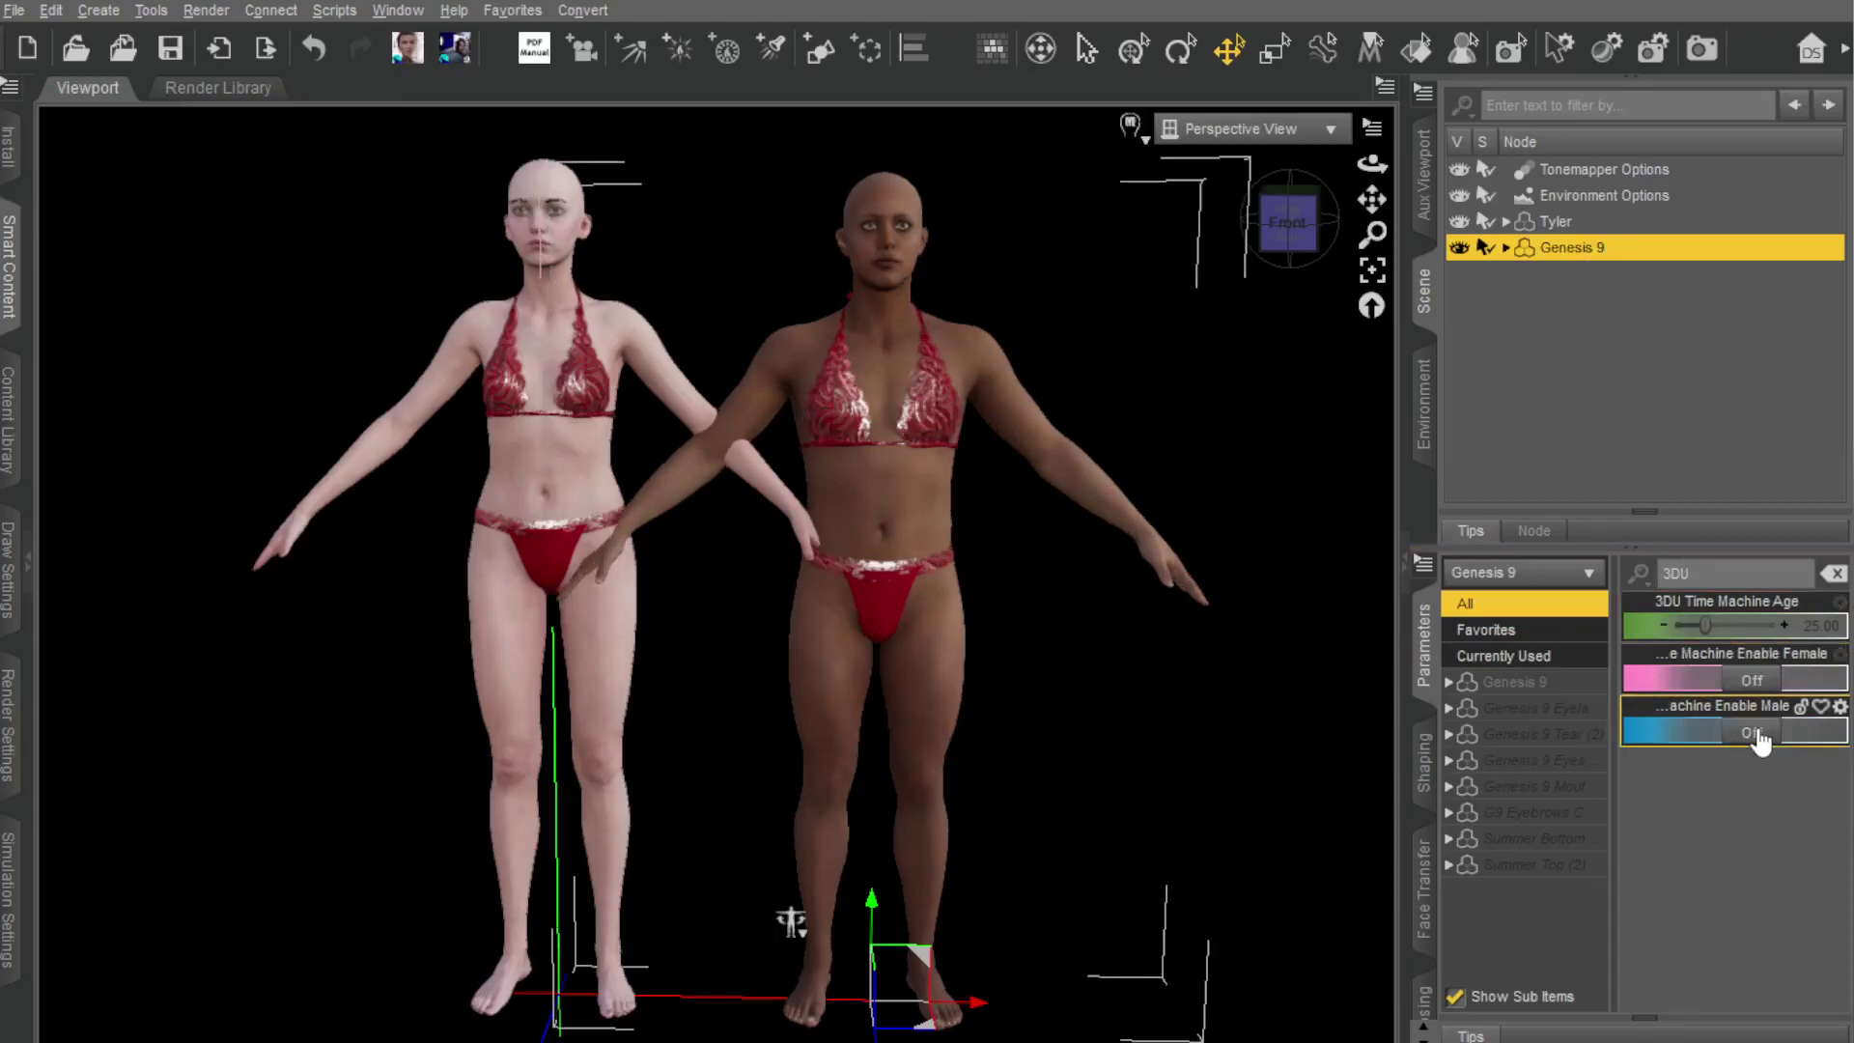
left_click(1750, 681)
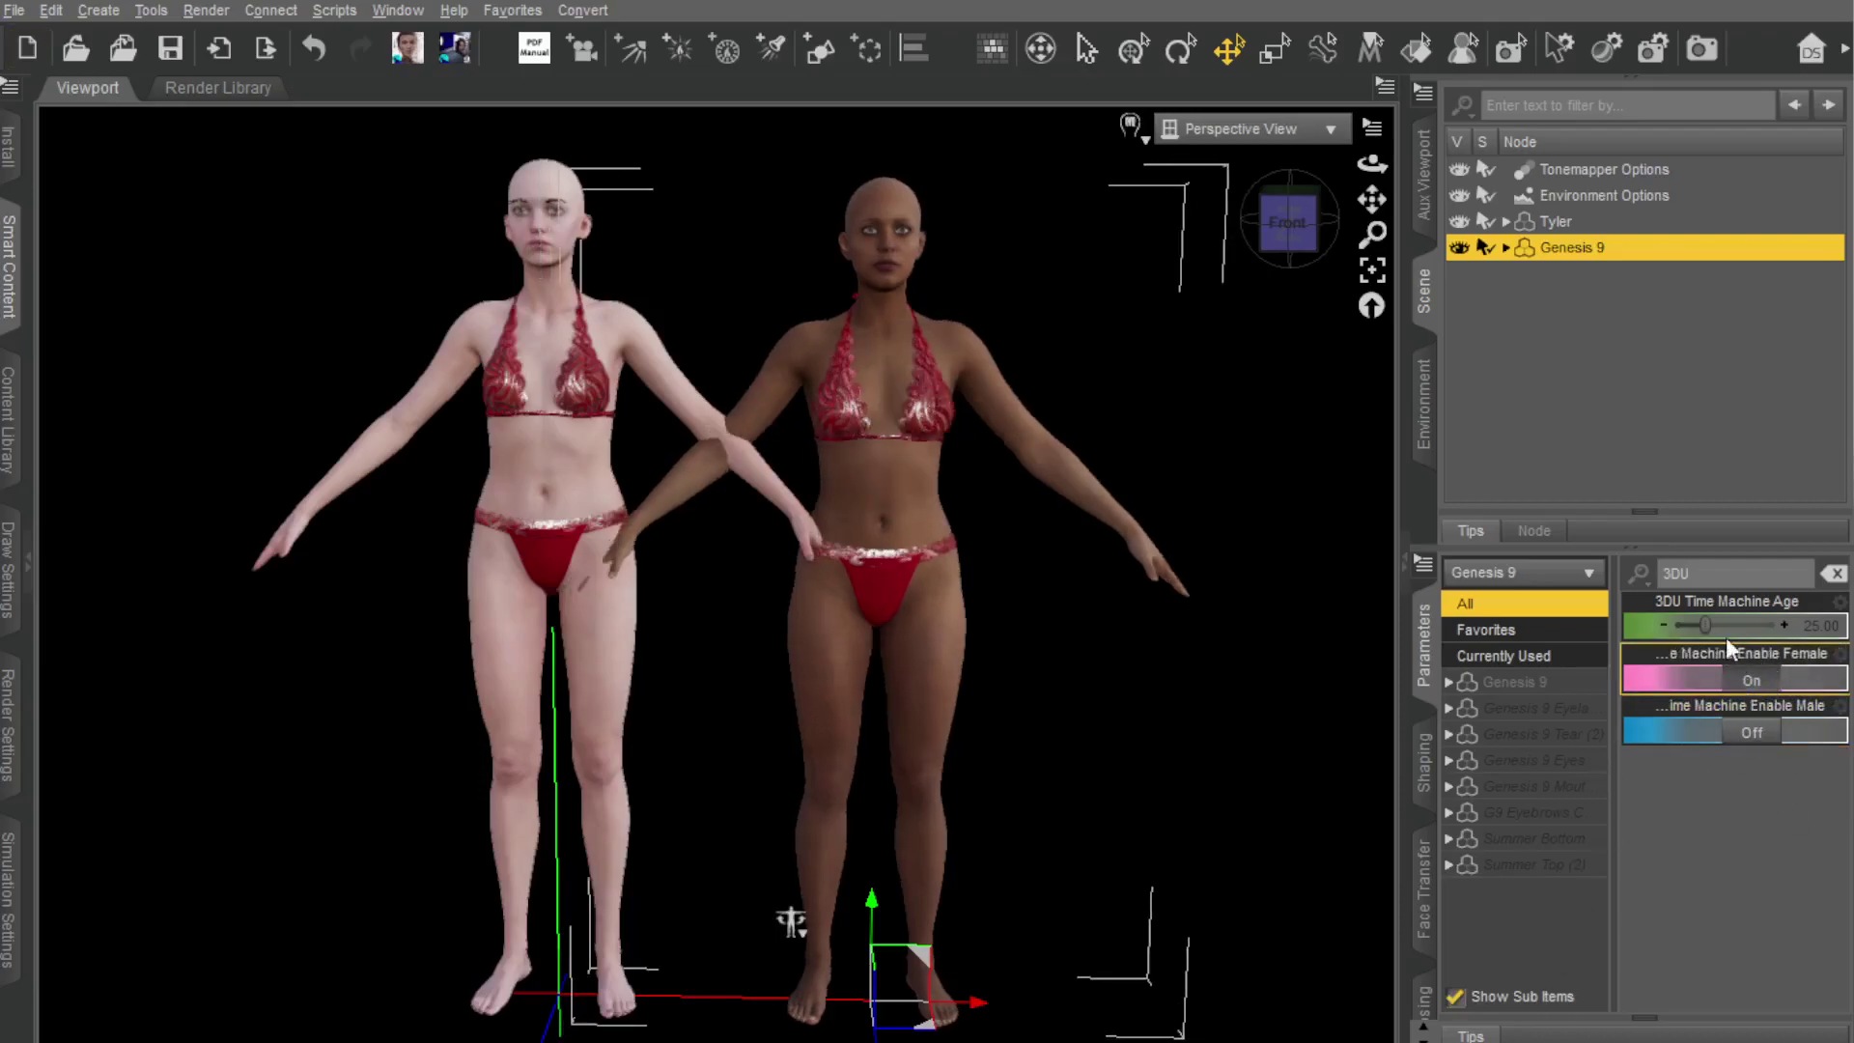
Step: Age the Genesis 9 figure to 80 and zoom in to inspect it
left_click_drag(1703, 627, 1825, 631)
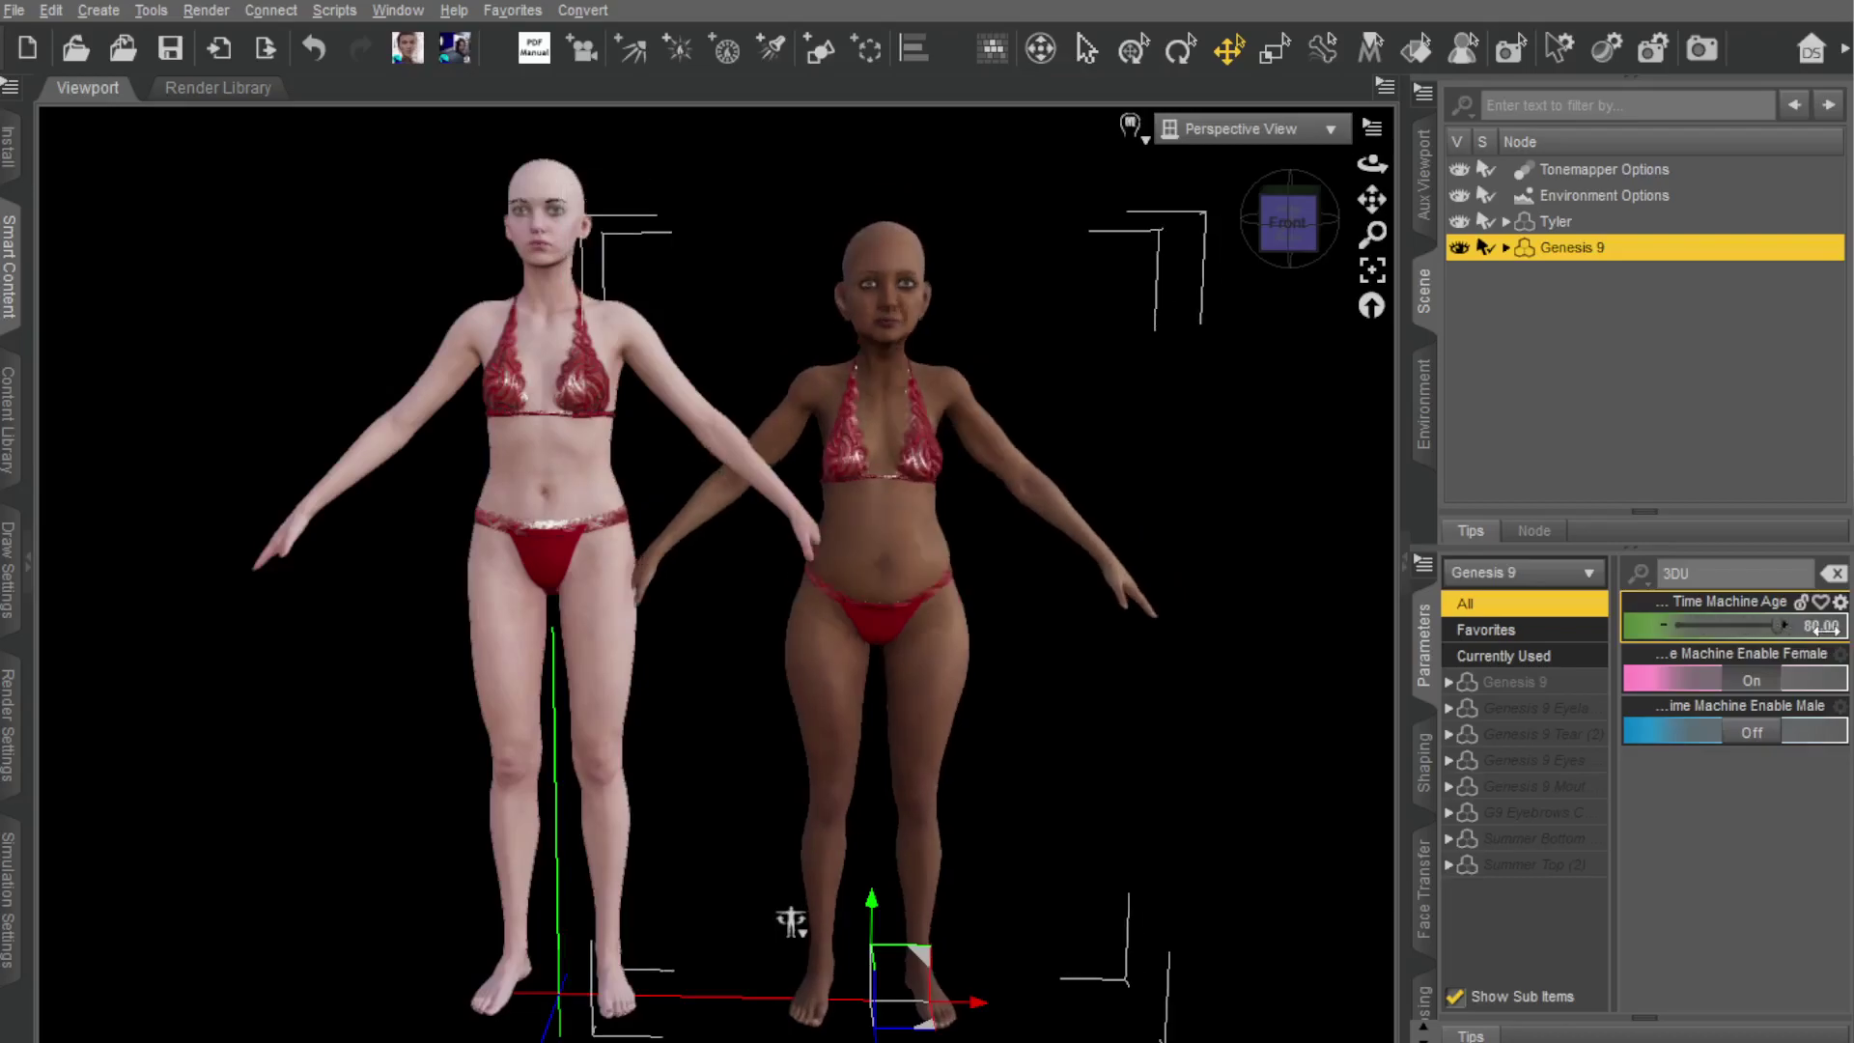
scroll(979, 526, "up", 5)
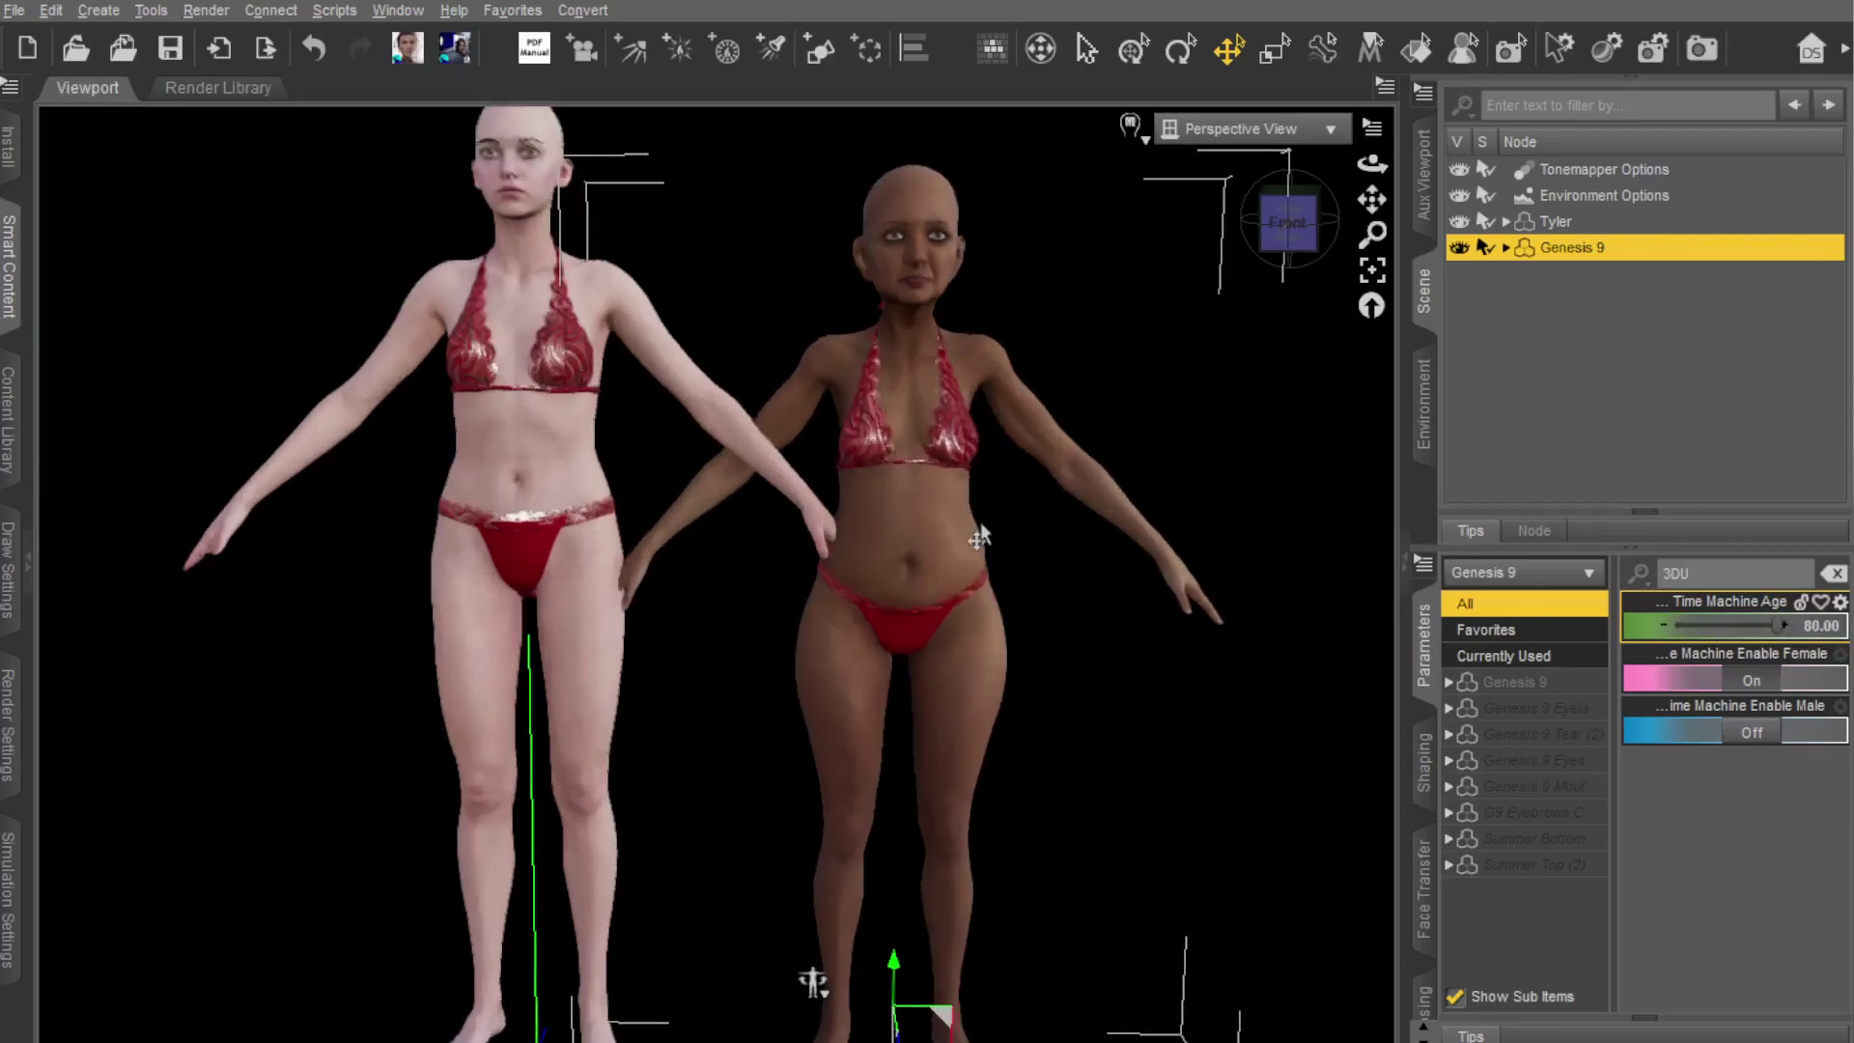
left_click_drag(1372, 198, 1377, 43)
scroll(1075, 358, "up", 4)
scroll(1139, 596, "down", 4)
scroll(1153, 705, "up", 1)
scroll(1153, 705, "down", 4)
scroll(1151, 712, "down", 1)
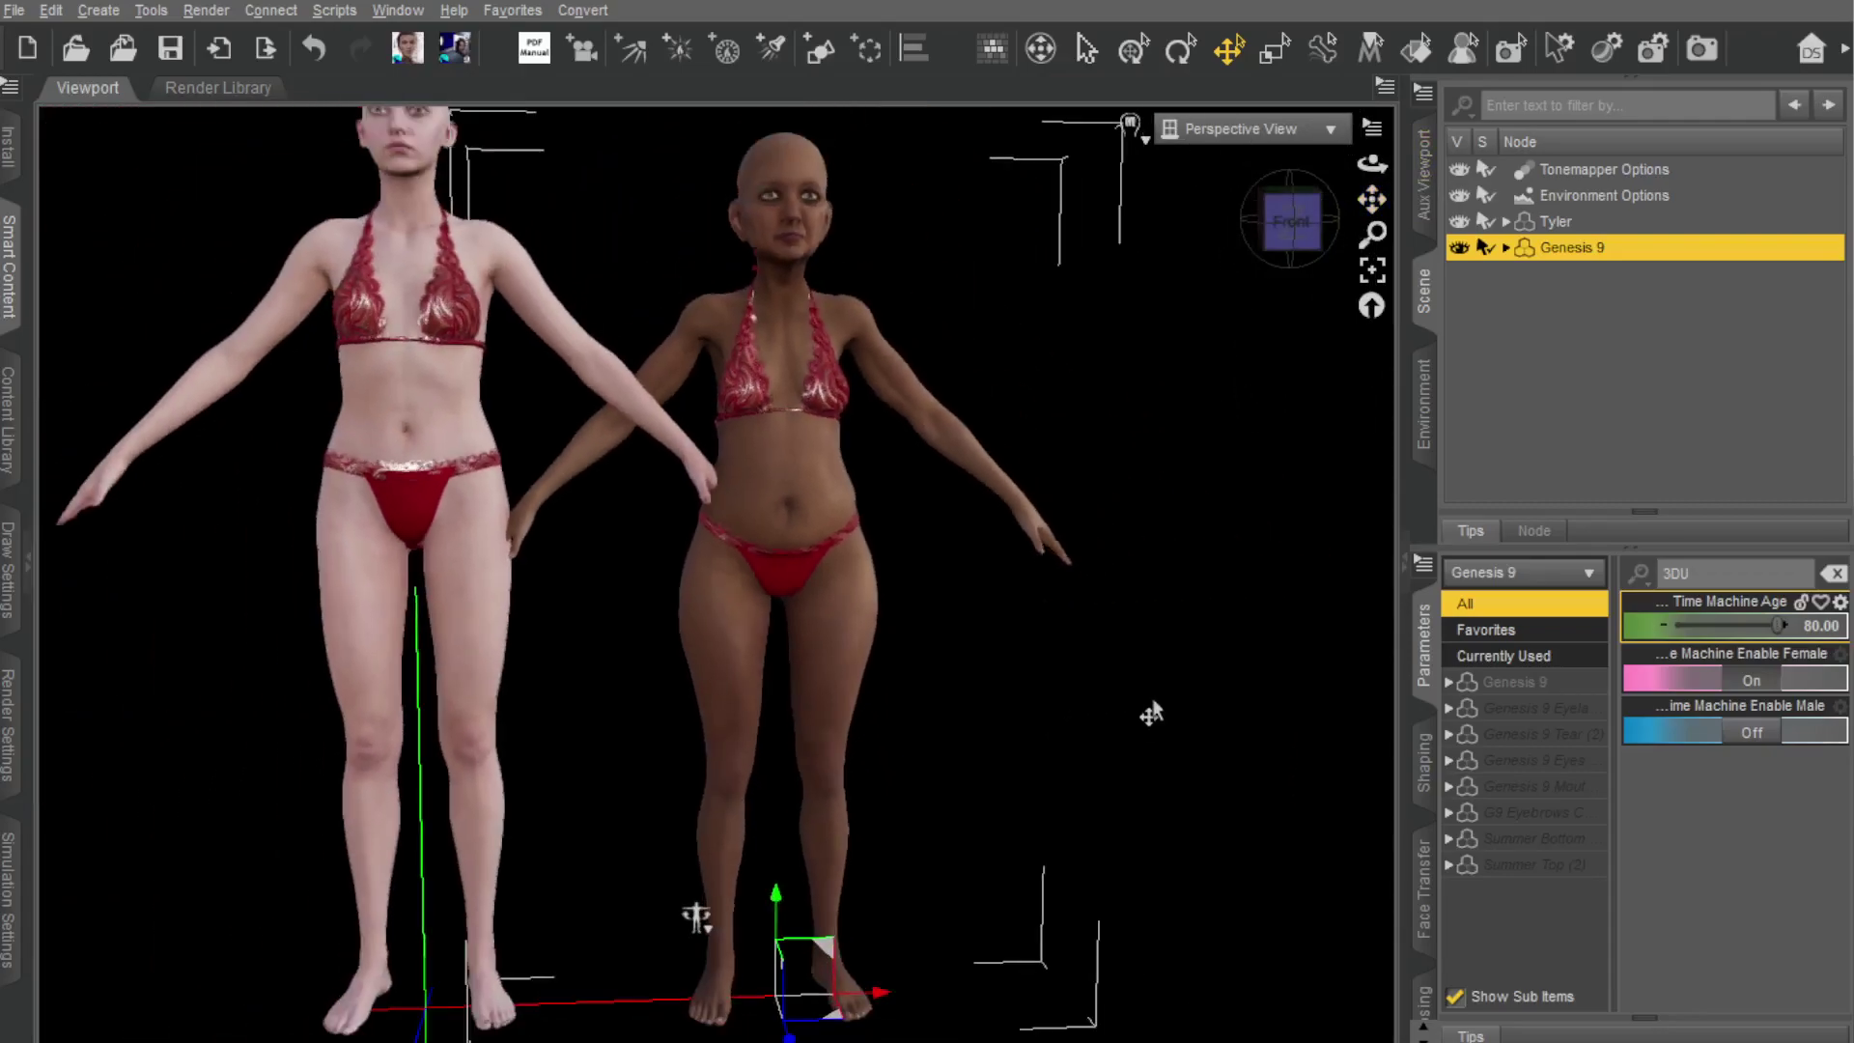
Step: Turn the Genesis 9 figure into a one-year-old child and view its back
left_click_drag(1777, 628, 1649, 625)
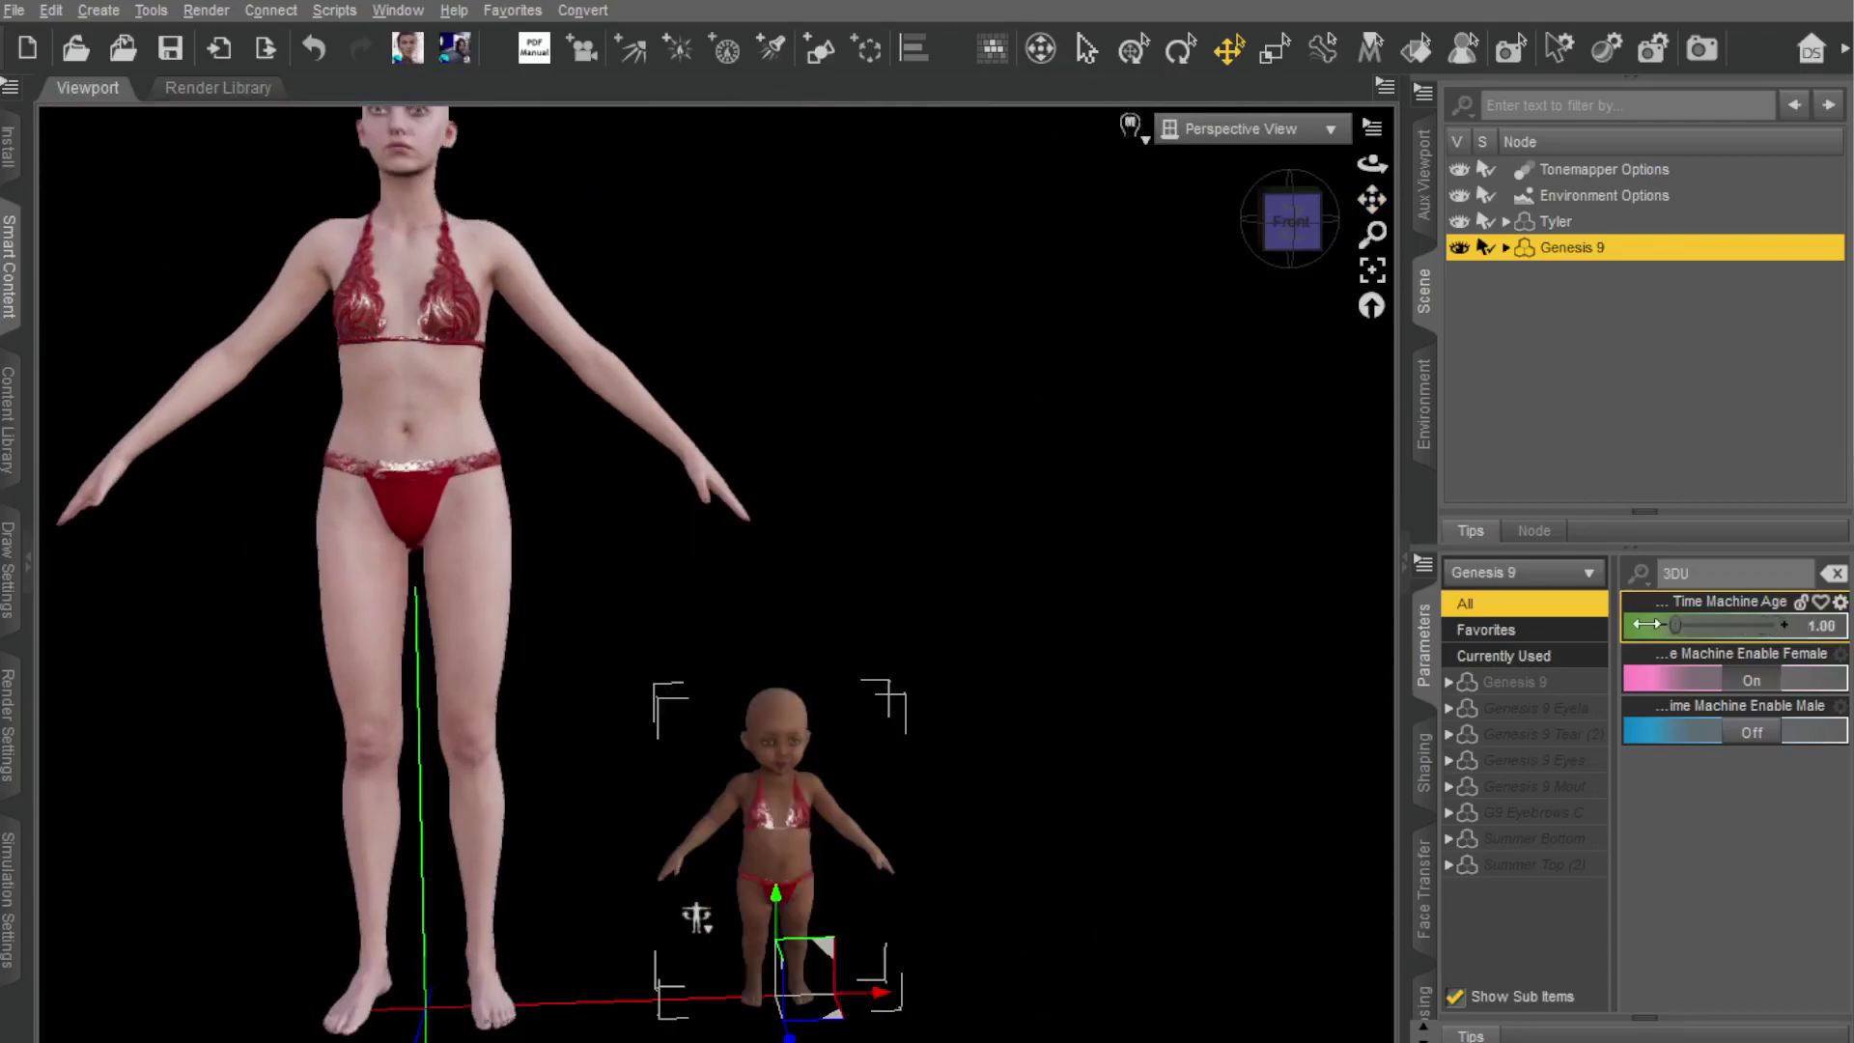
left_click(1373, 271)
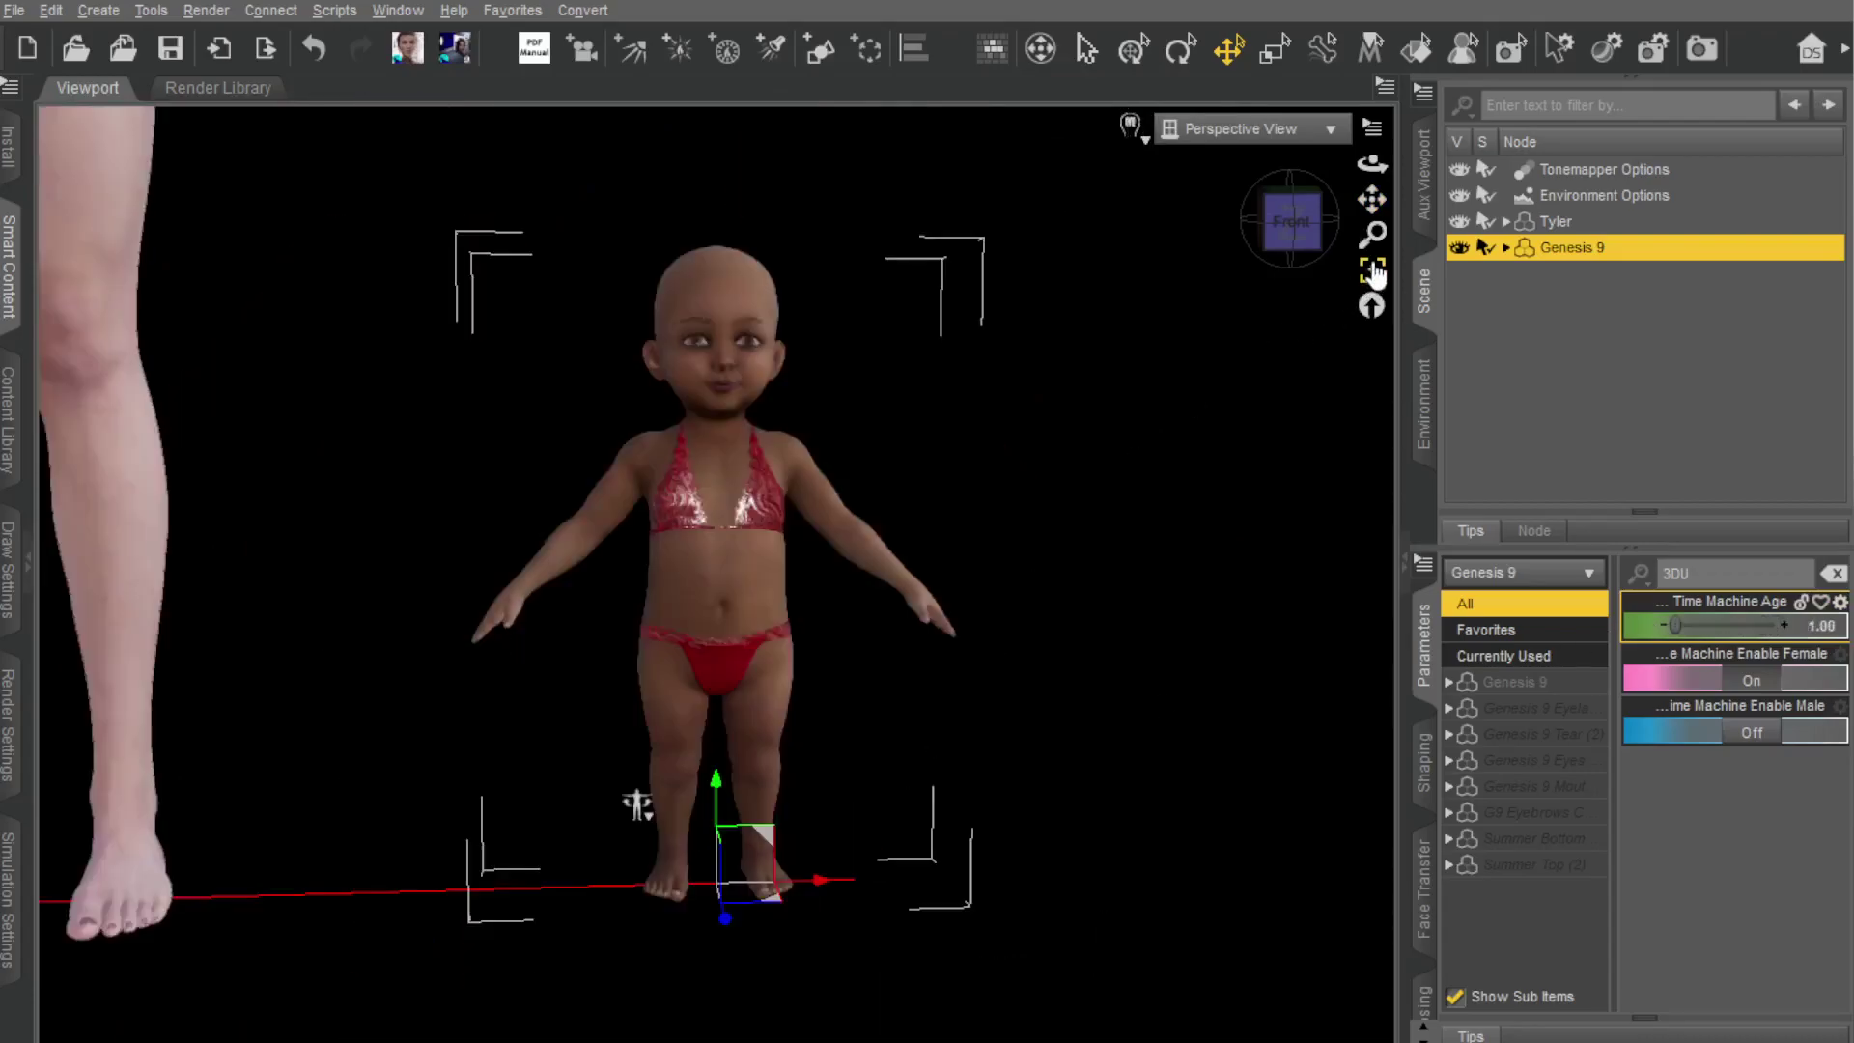
scroll(946, 455, "up", 2)
scroll(1076, 403, "down", 1)
mouse_move(1291, 223)
left_mouse_down()
mouse_move(1545, 231)
mouse_move(1292, 223)
left_mouse_up()
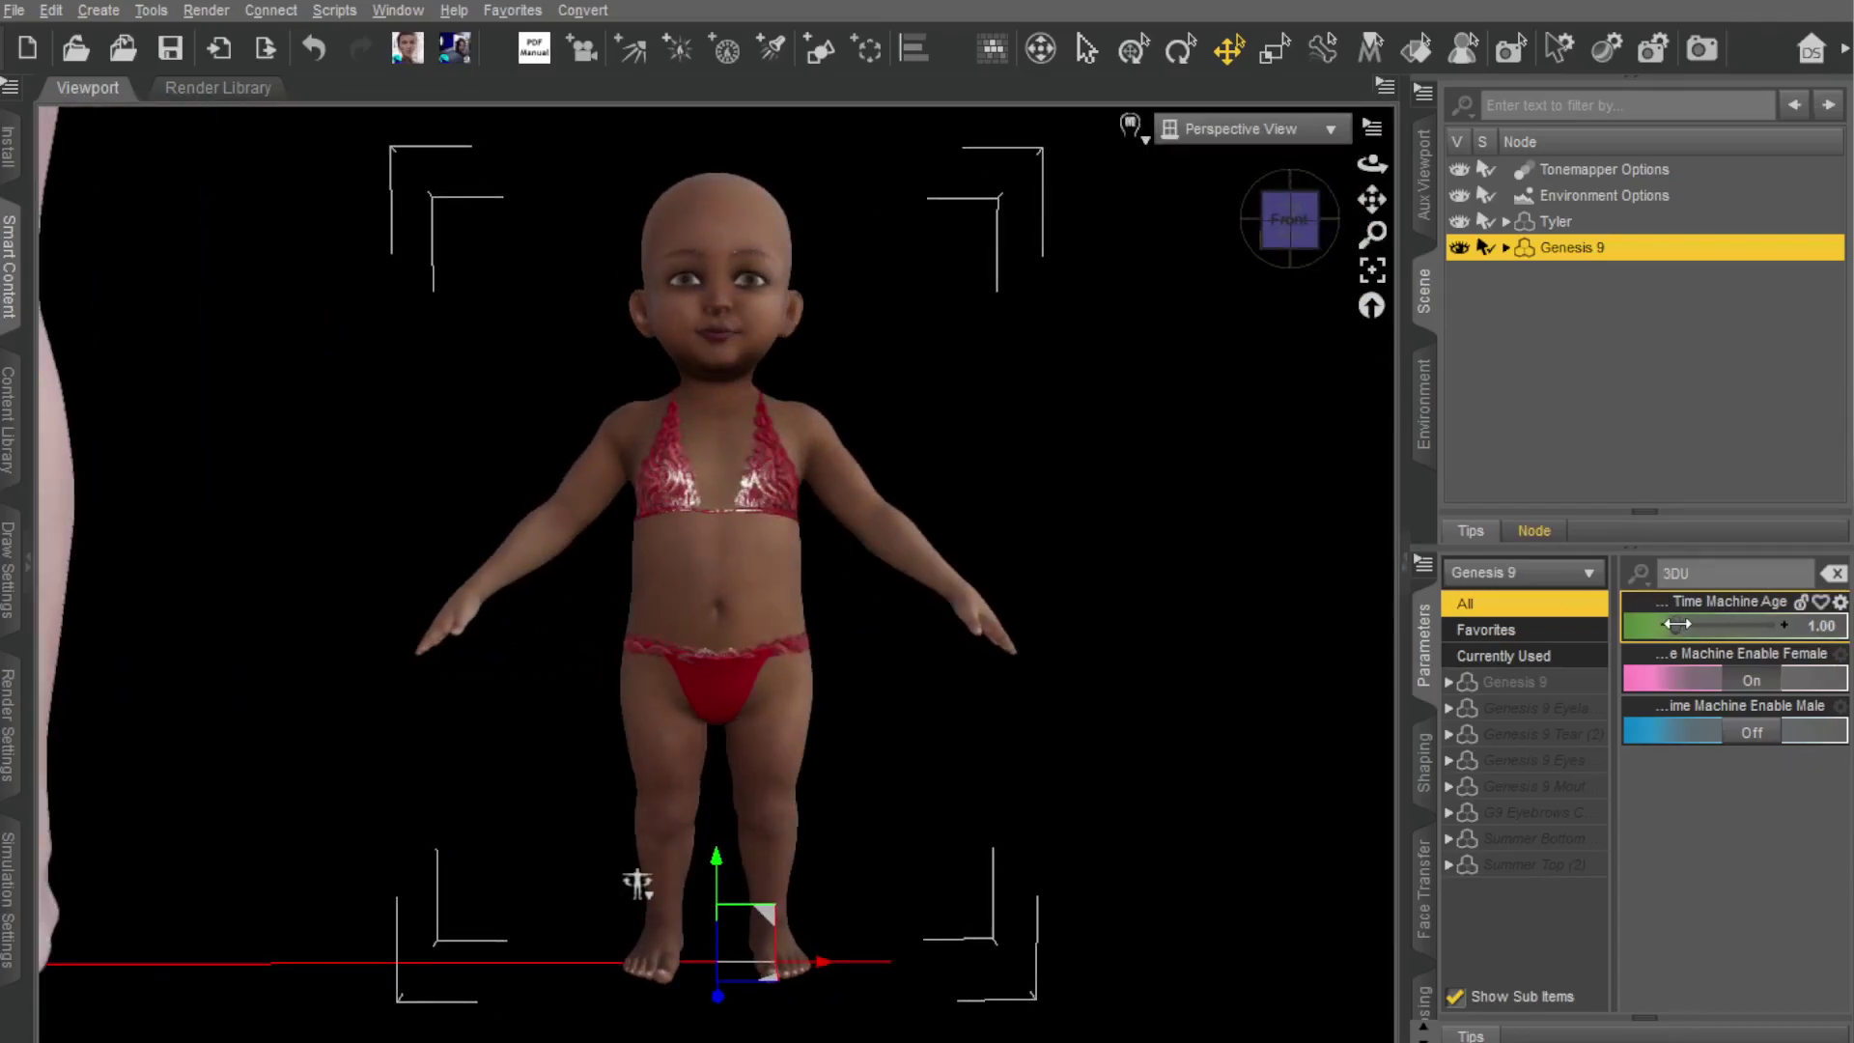
Step: Raise the child's Time Machine Age to about 5.05, then select Tyler
left_click_drag(1675, 624, 1681, 624)
scroll(1083, 592, "down", 5)
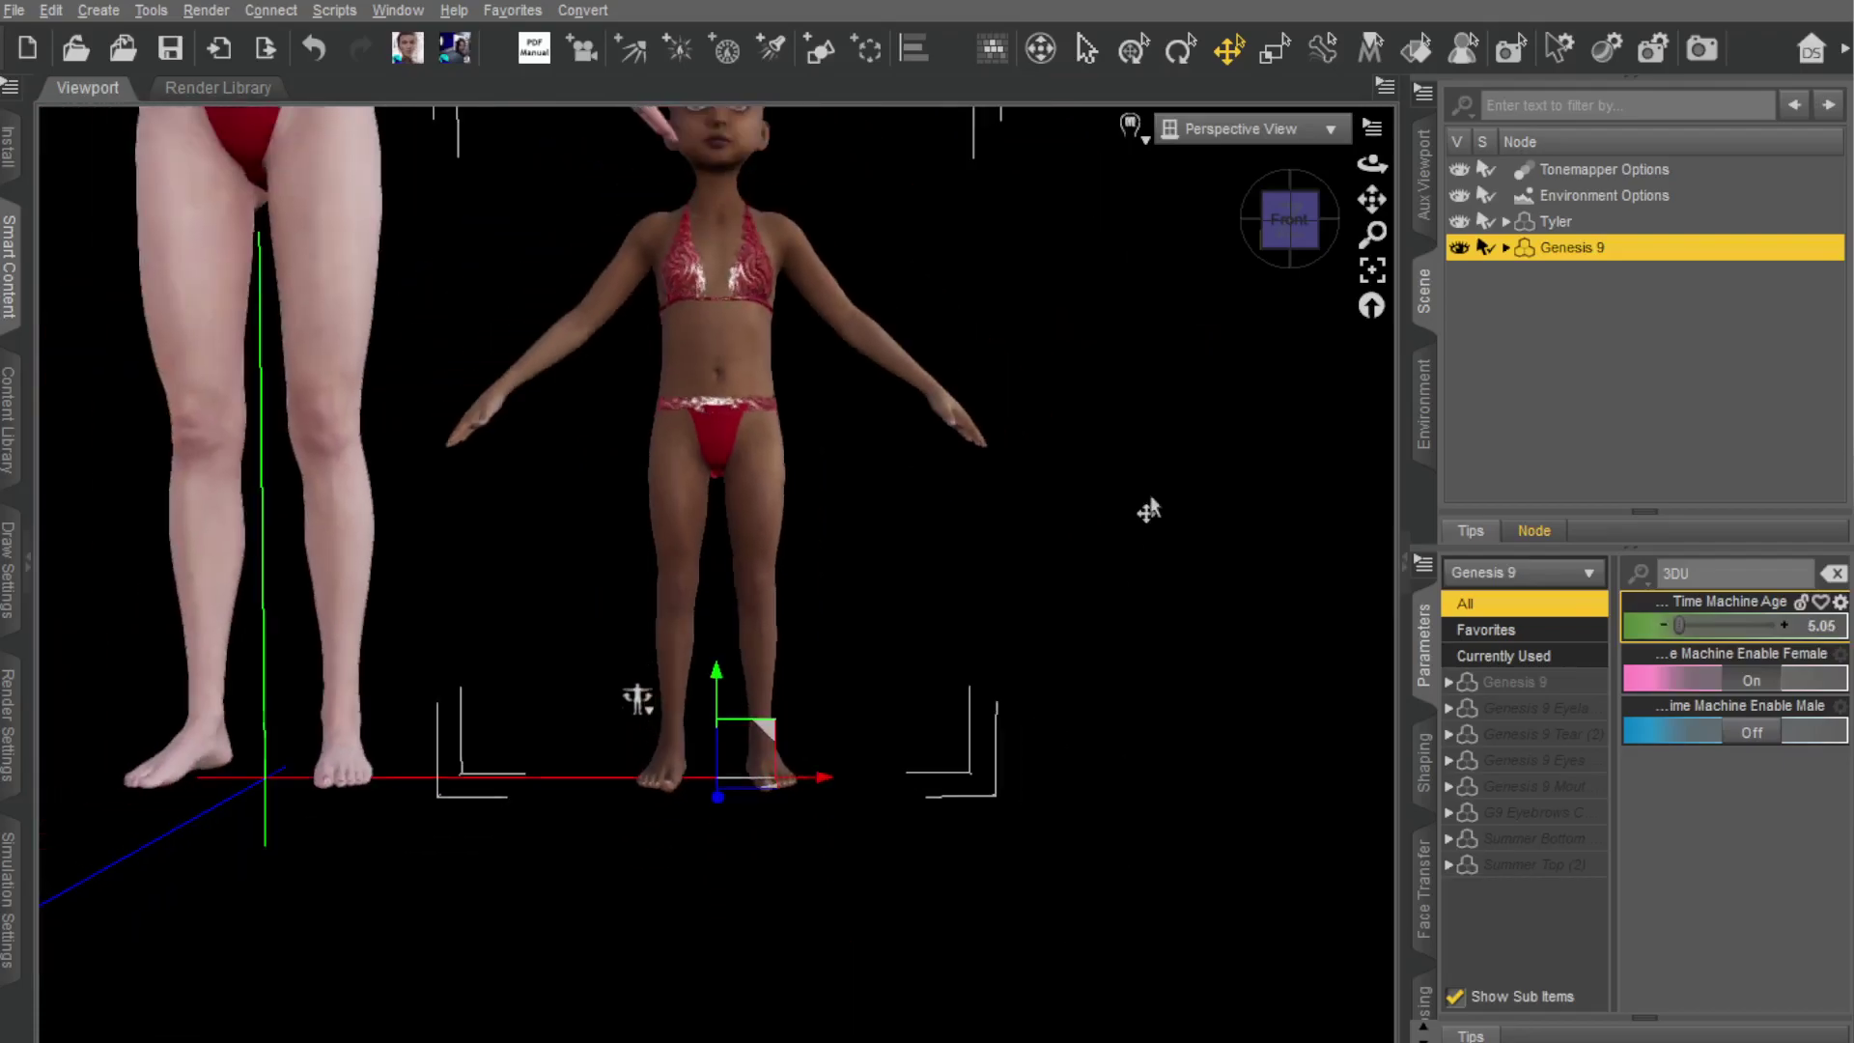
scroll(633, 715, "up", 2)
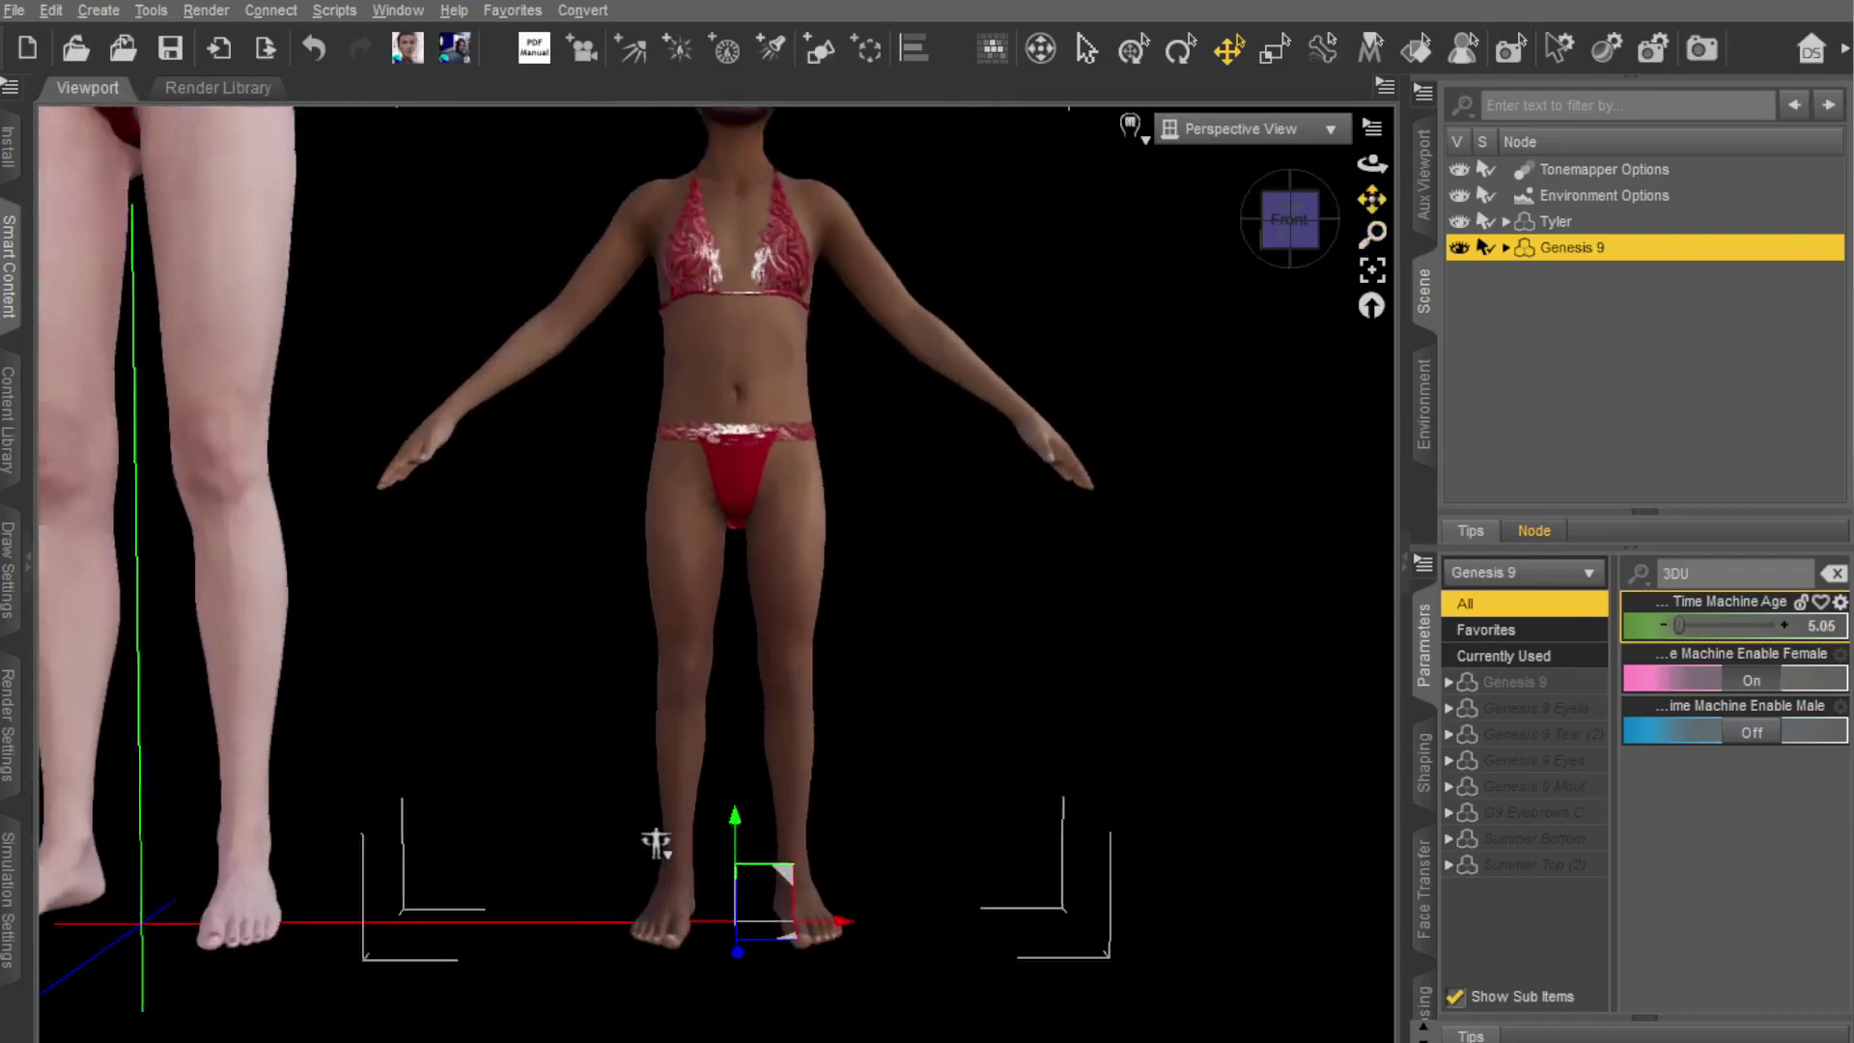
middle_click_drag(977, 114, 1056, 281)
scroll(1058, 298, "up", 1)
left_click_drag(1300, 224, 1262, 249)
scroll(1097, 531, "down", 3)
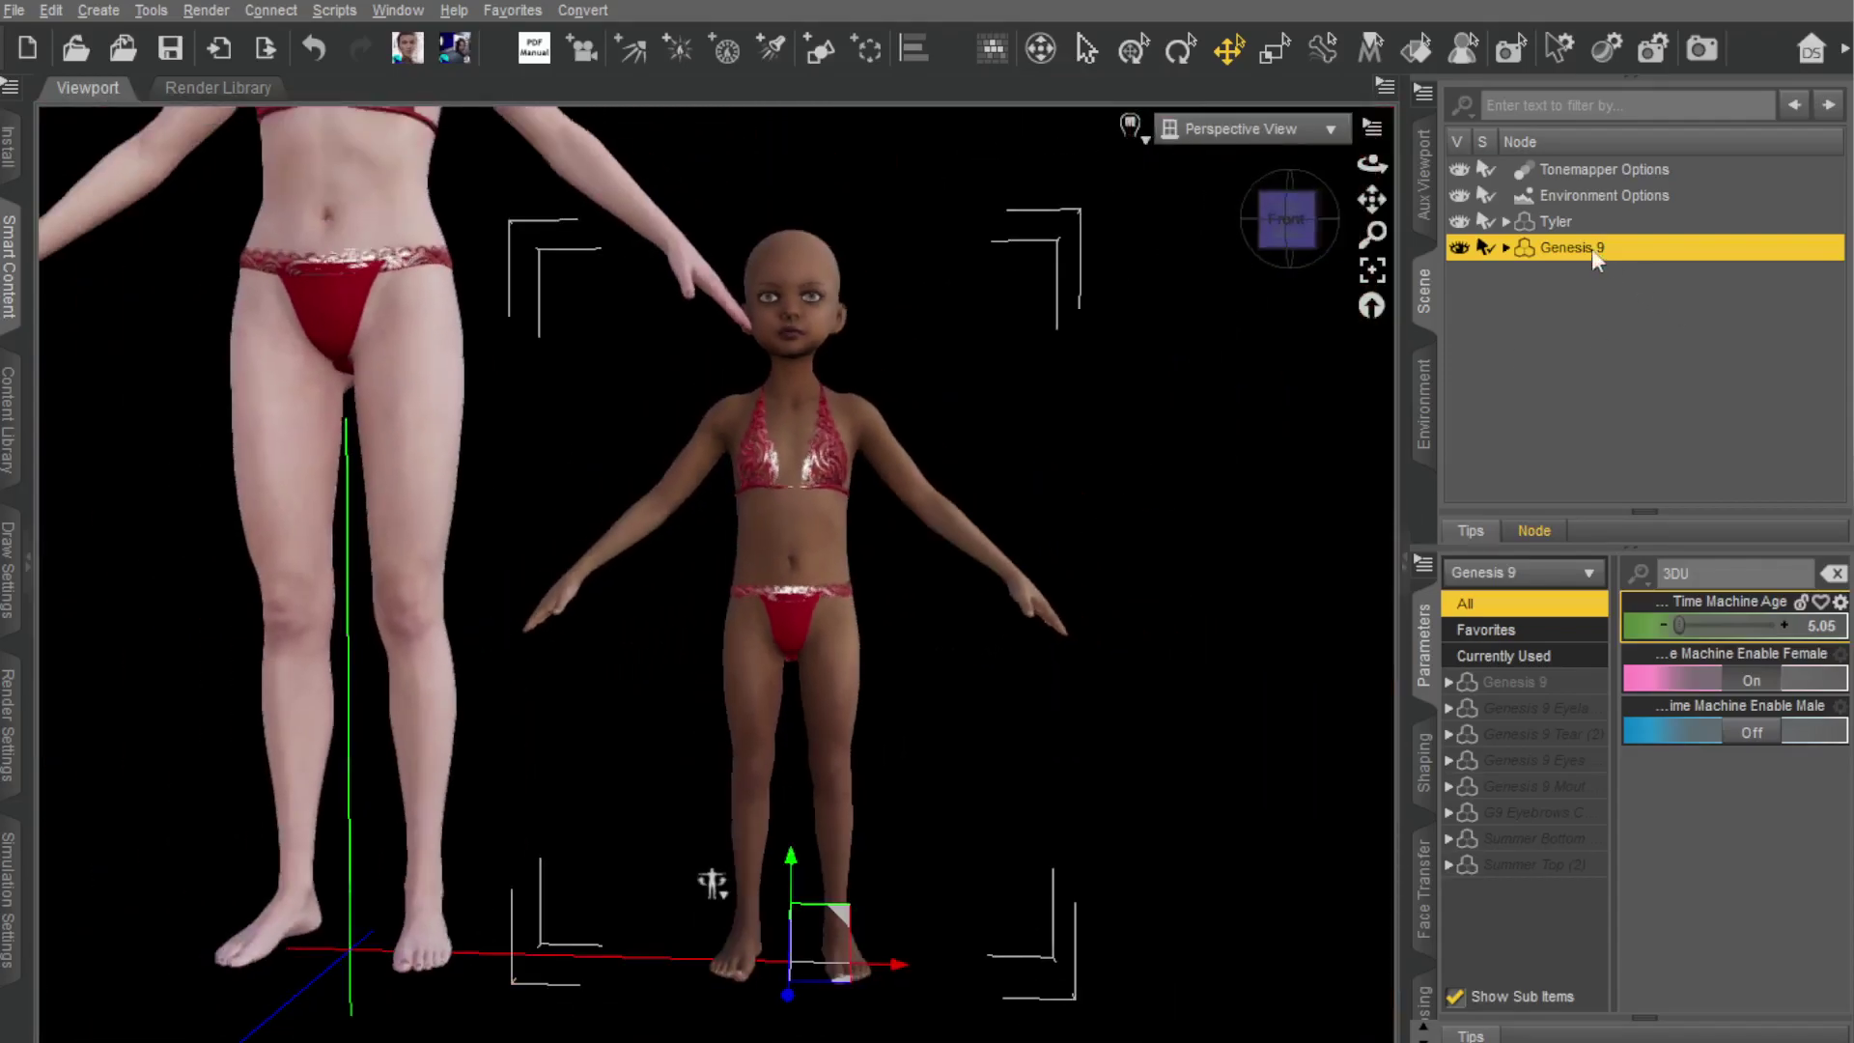
left_click(1583, 221)
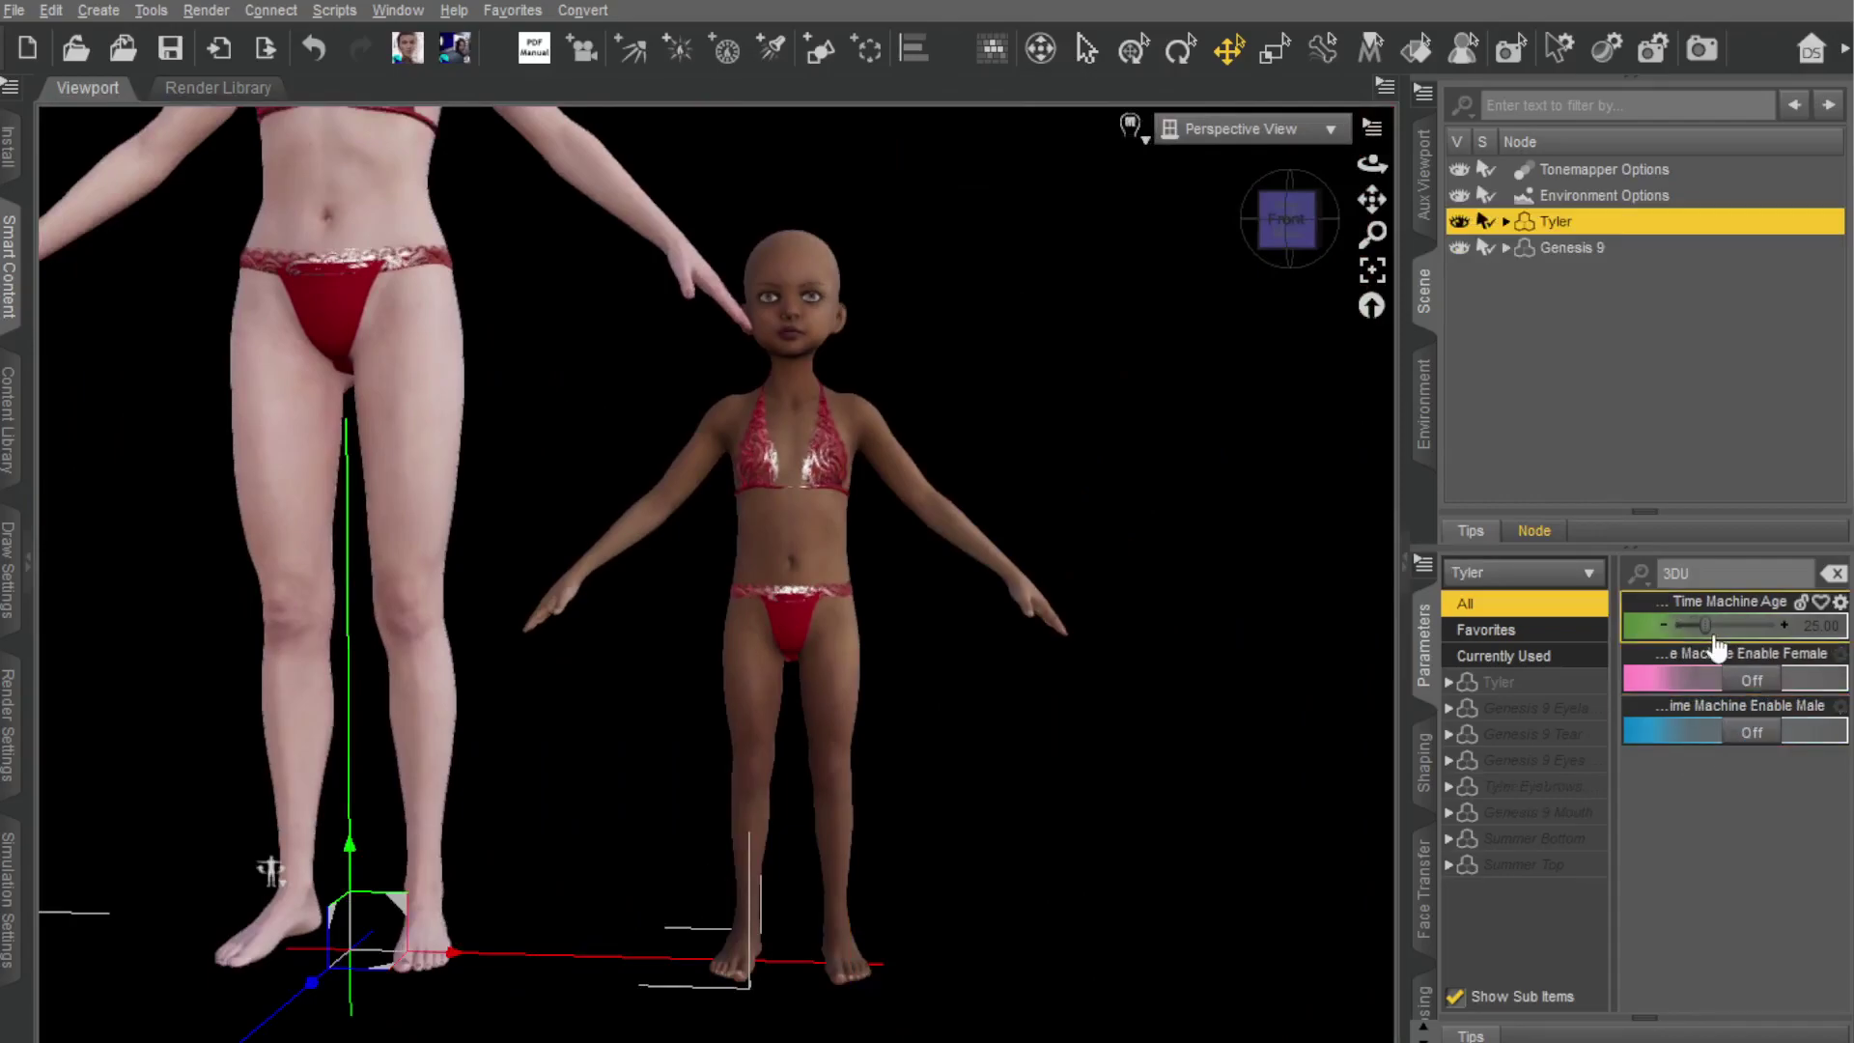
Step: Enable female aging for Tyler and raise Tyler's Time Machine Age to 80
left_click(1752, 684)
left_click_drag(1371, 198, 1517, 493)
left_click_drag(1418, 253, 1488, 271)
left_click_drag(1719, 624, 1805, 621)
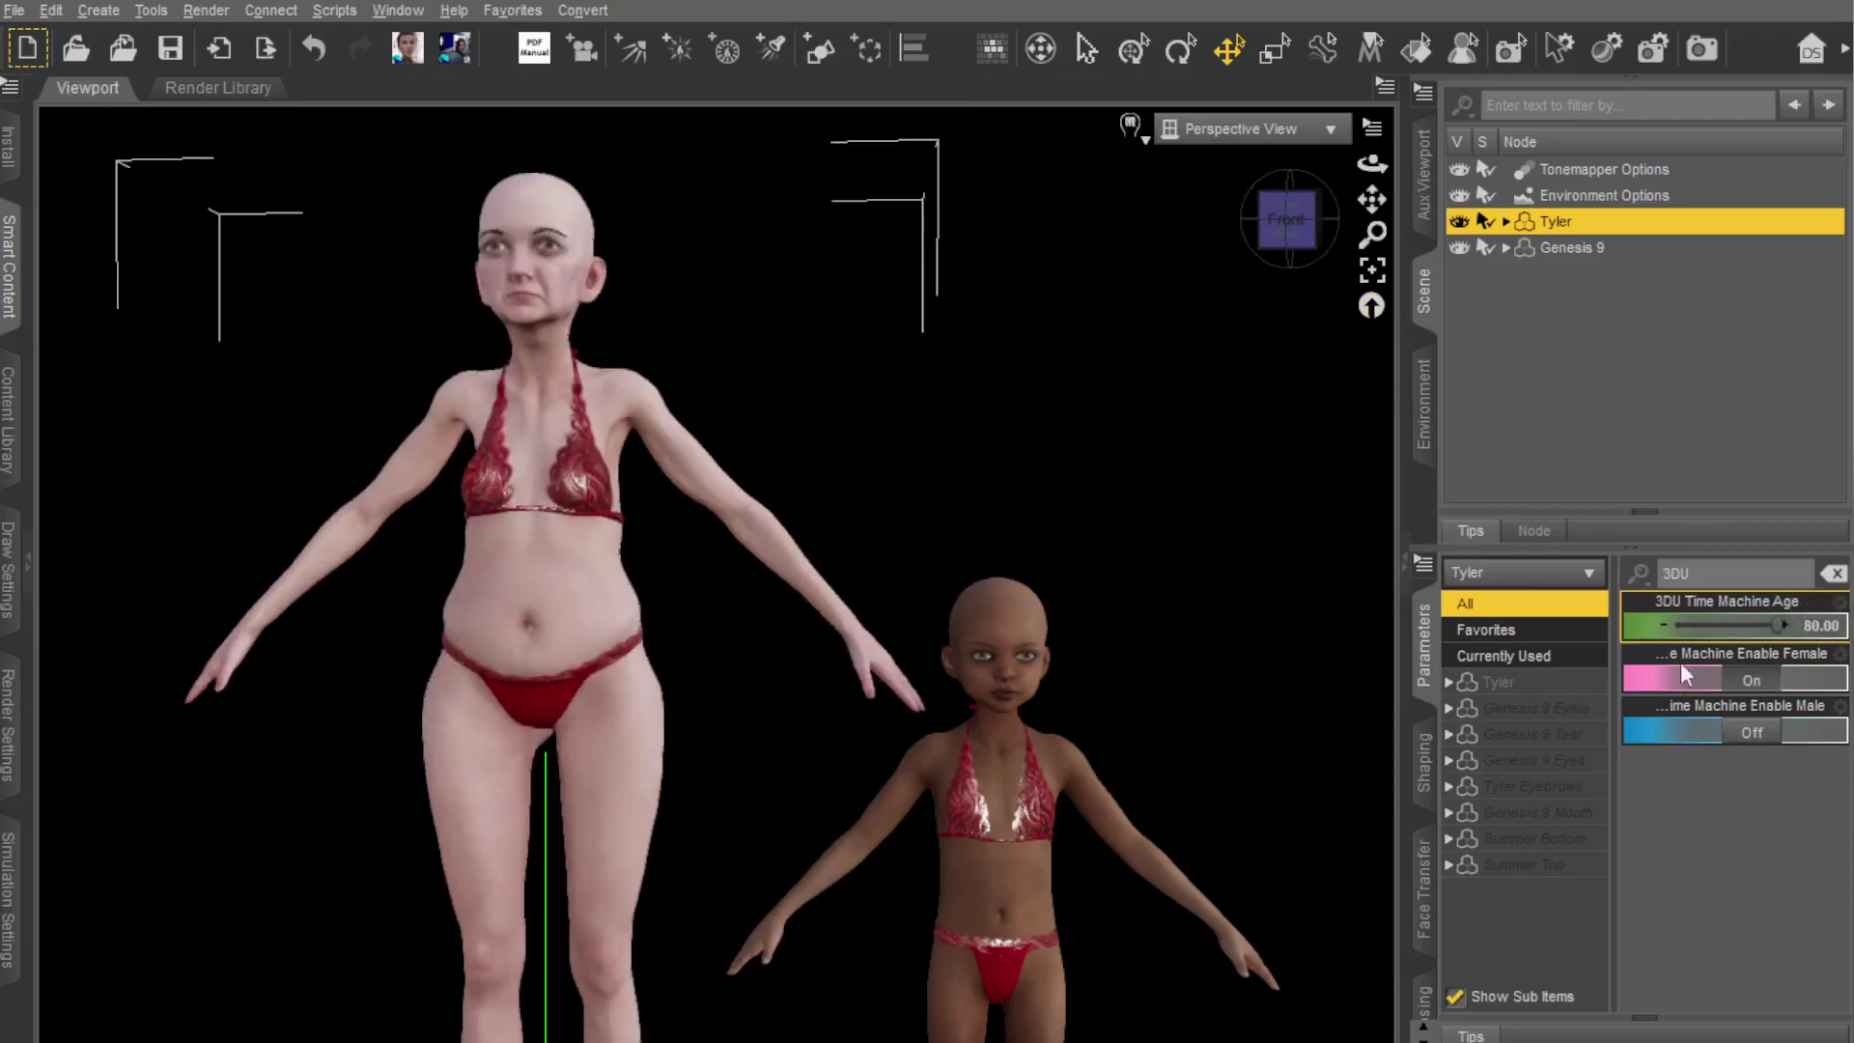
Step: Age the Genesis 9 figure to 80, view both from behind, then reset it to 1
left_click(1567, 248)
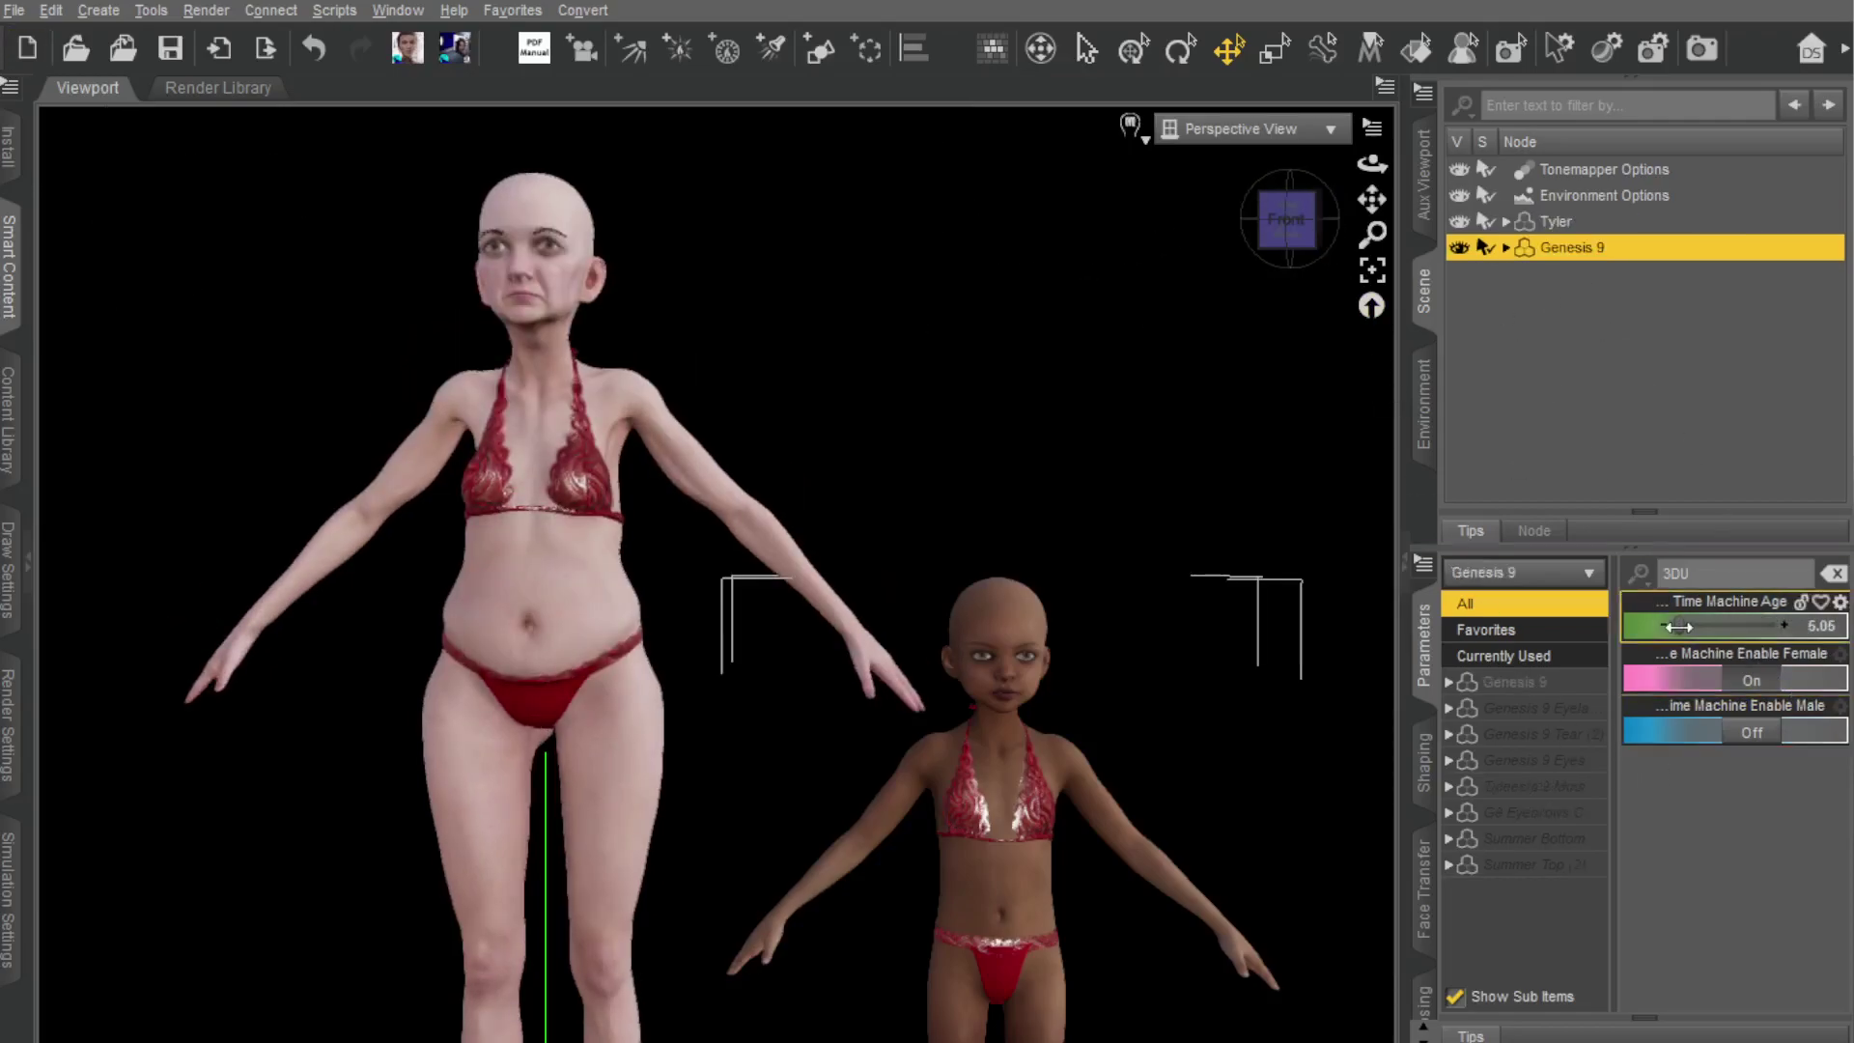
left_click_drag(1679, 628, 1852, 638)
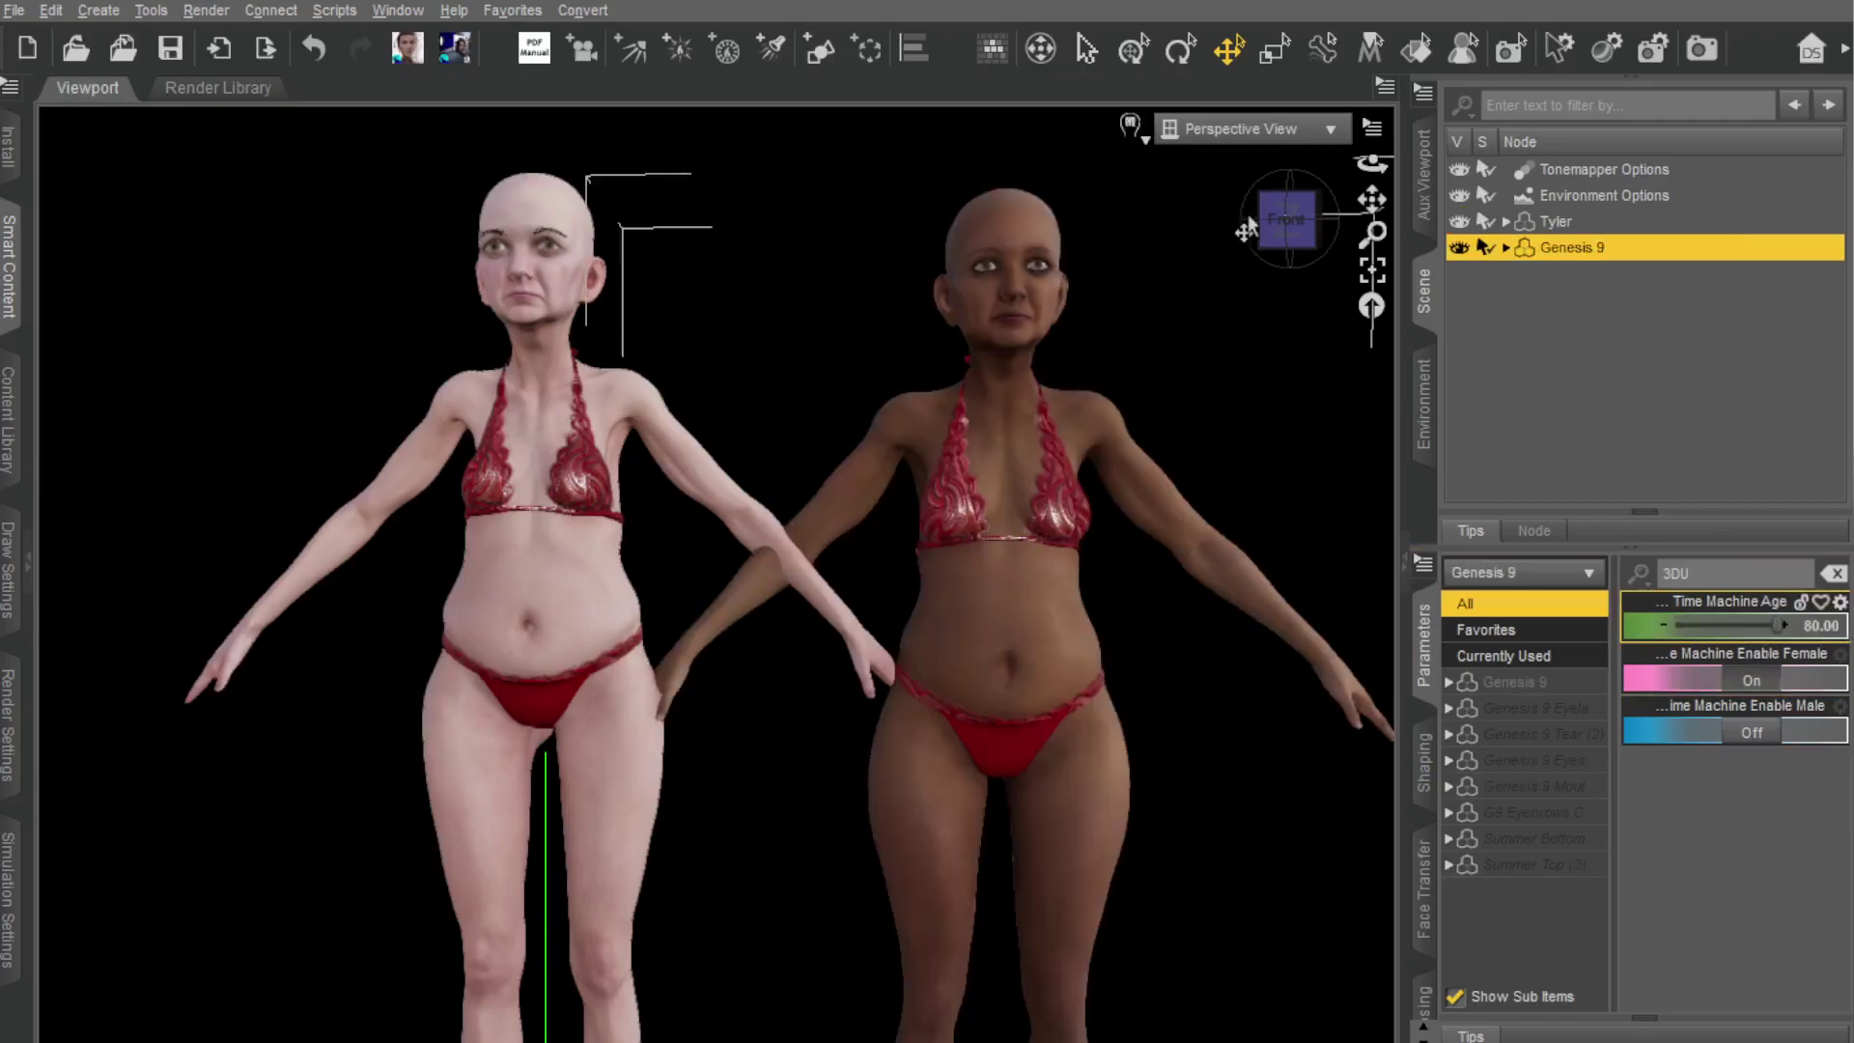
left_click_drag(1373, 199, 1010, 418)
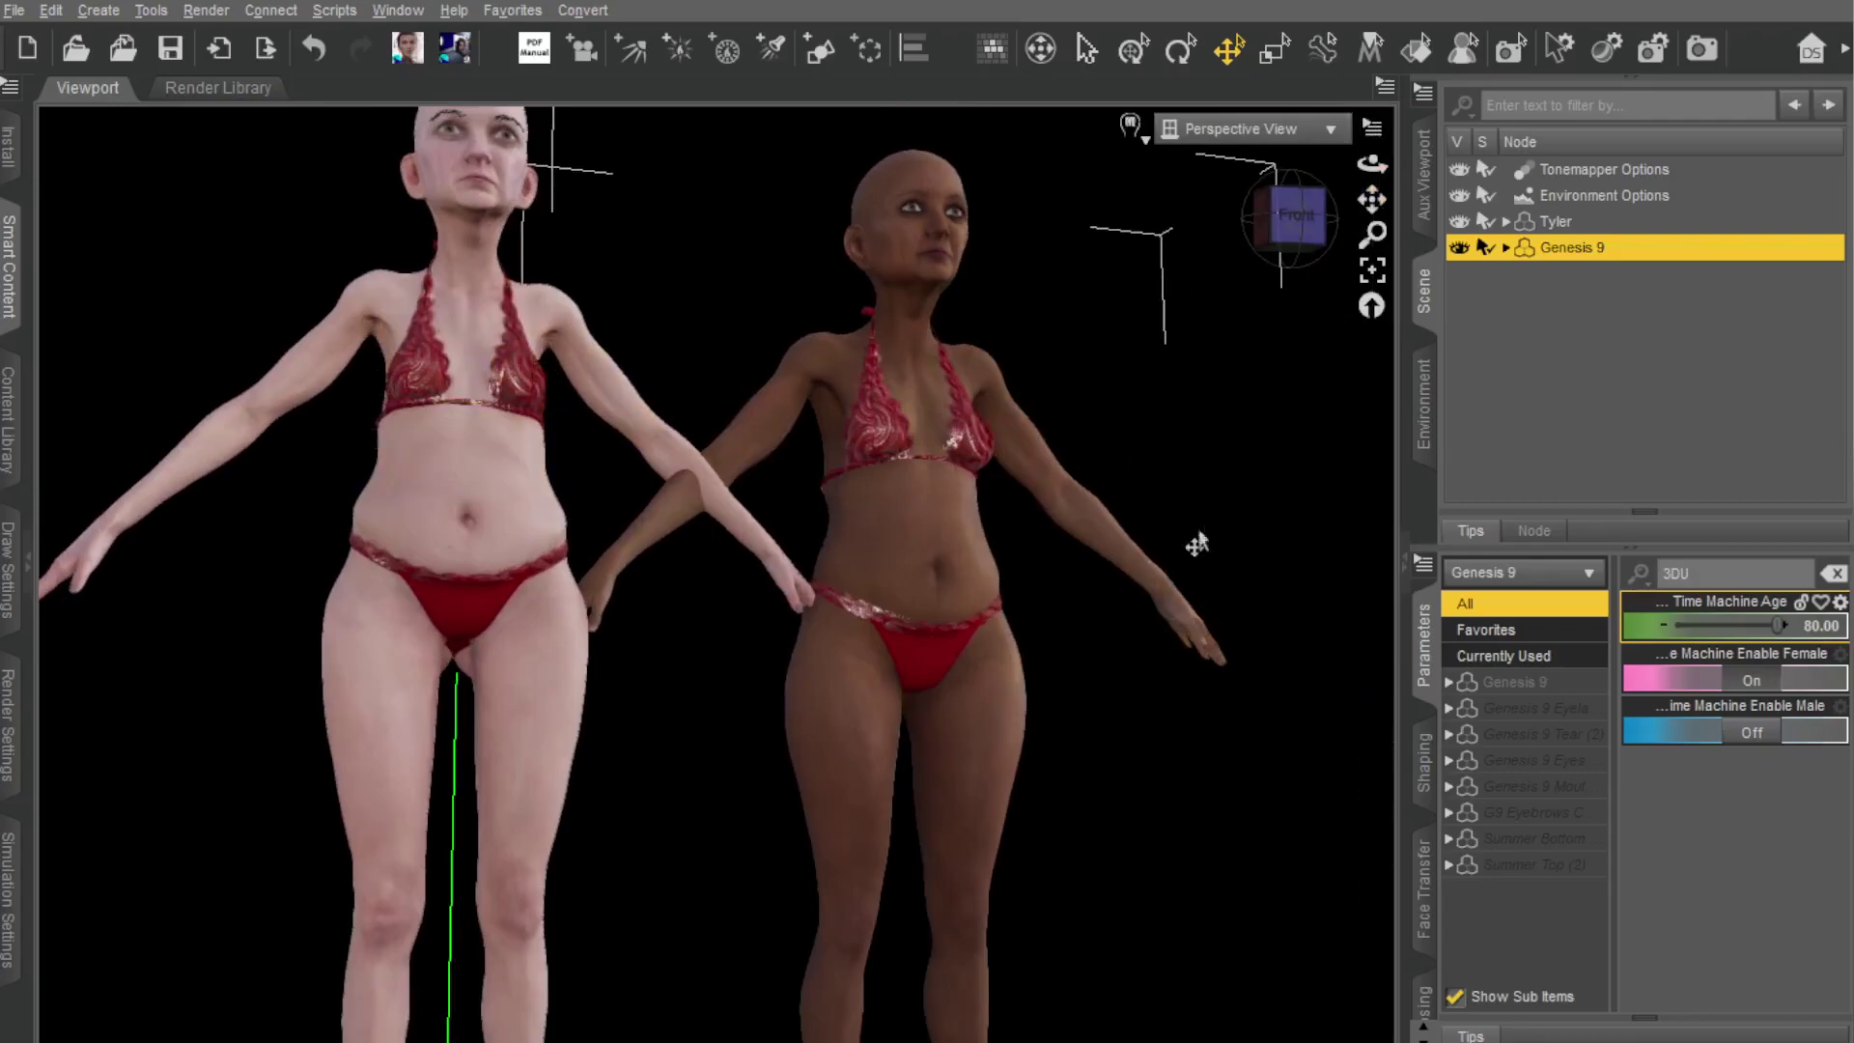
left_click_drag(1295, 226, 1019, 224)
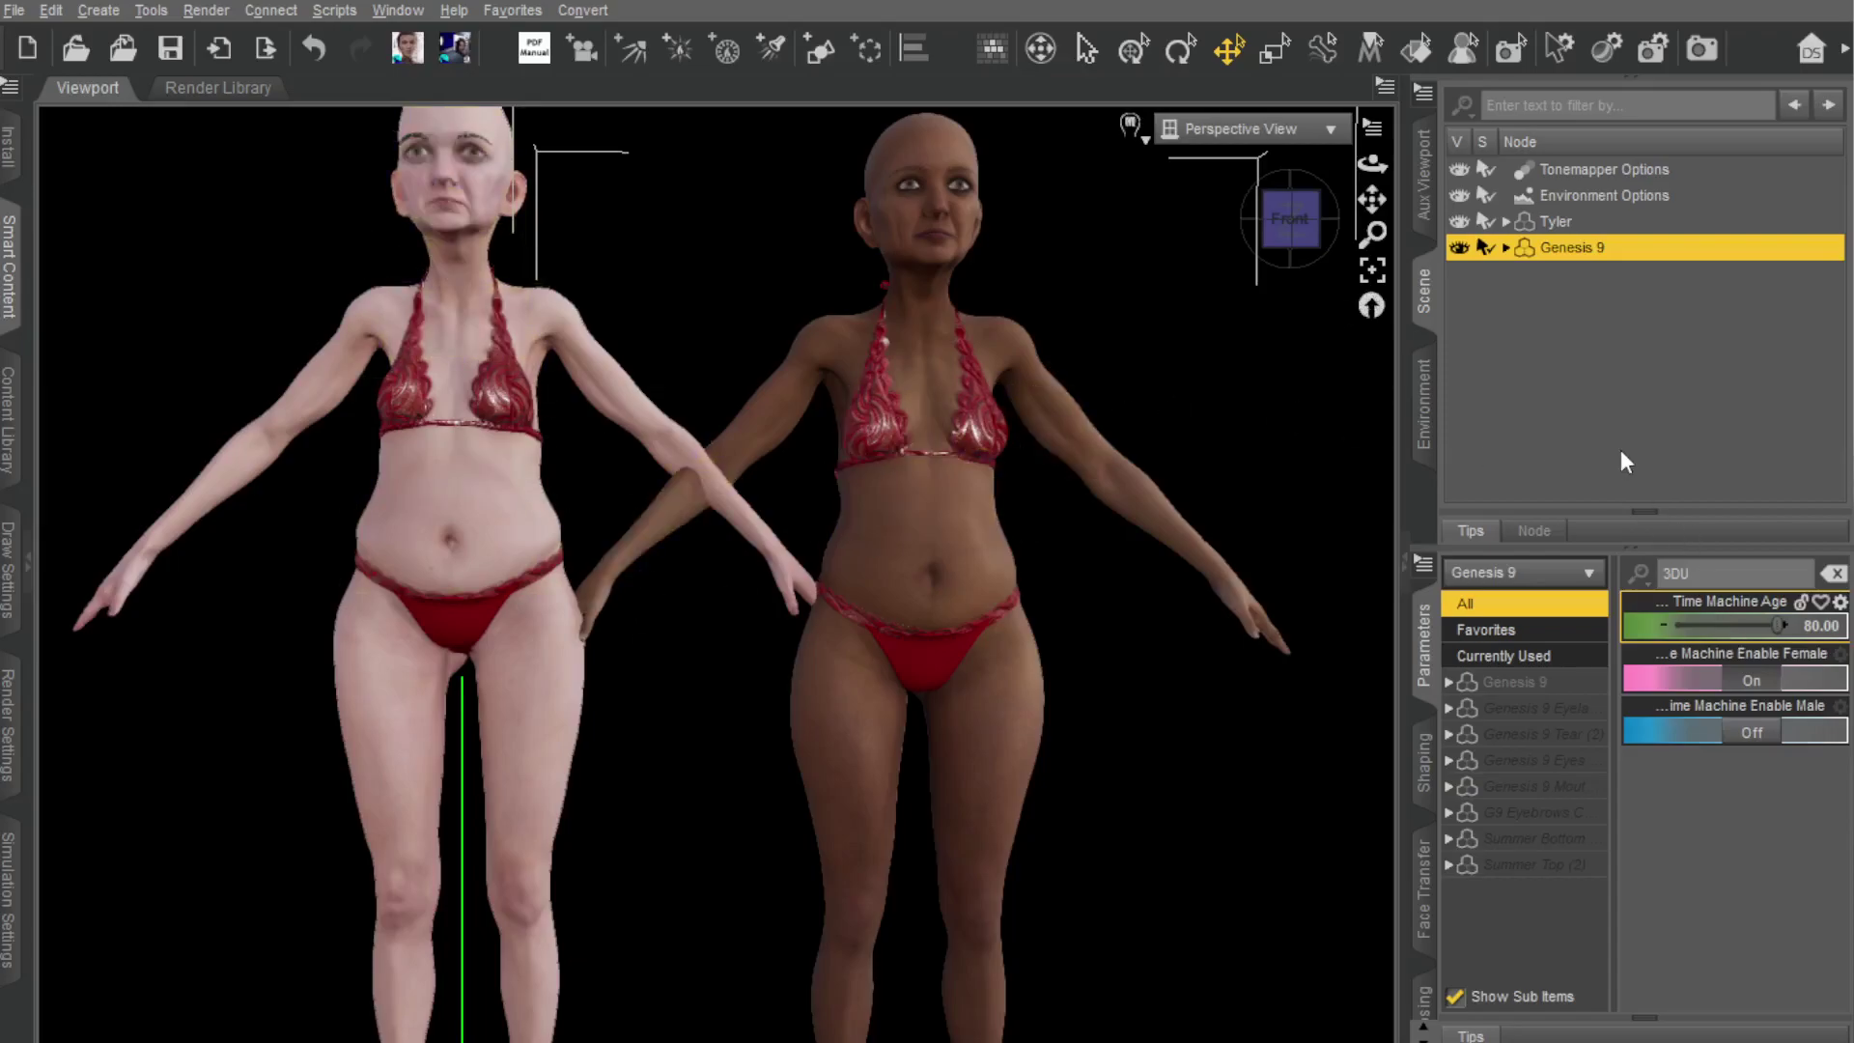
left_click_drag(1778, 625, 1647, 630)
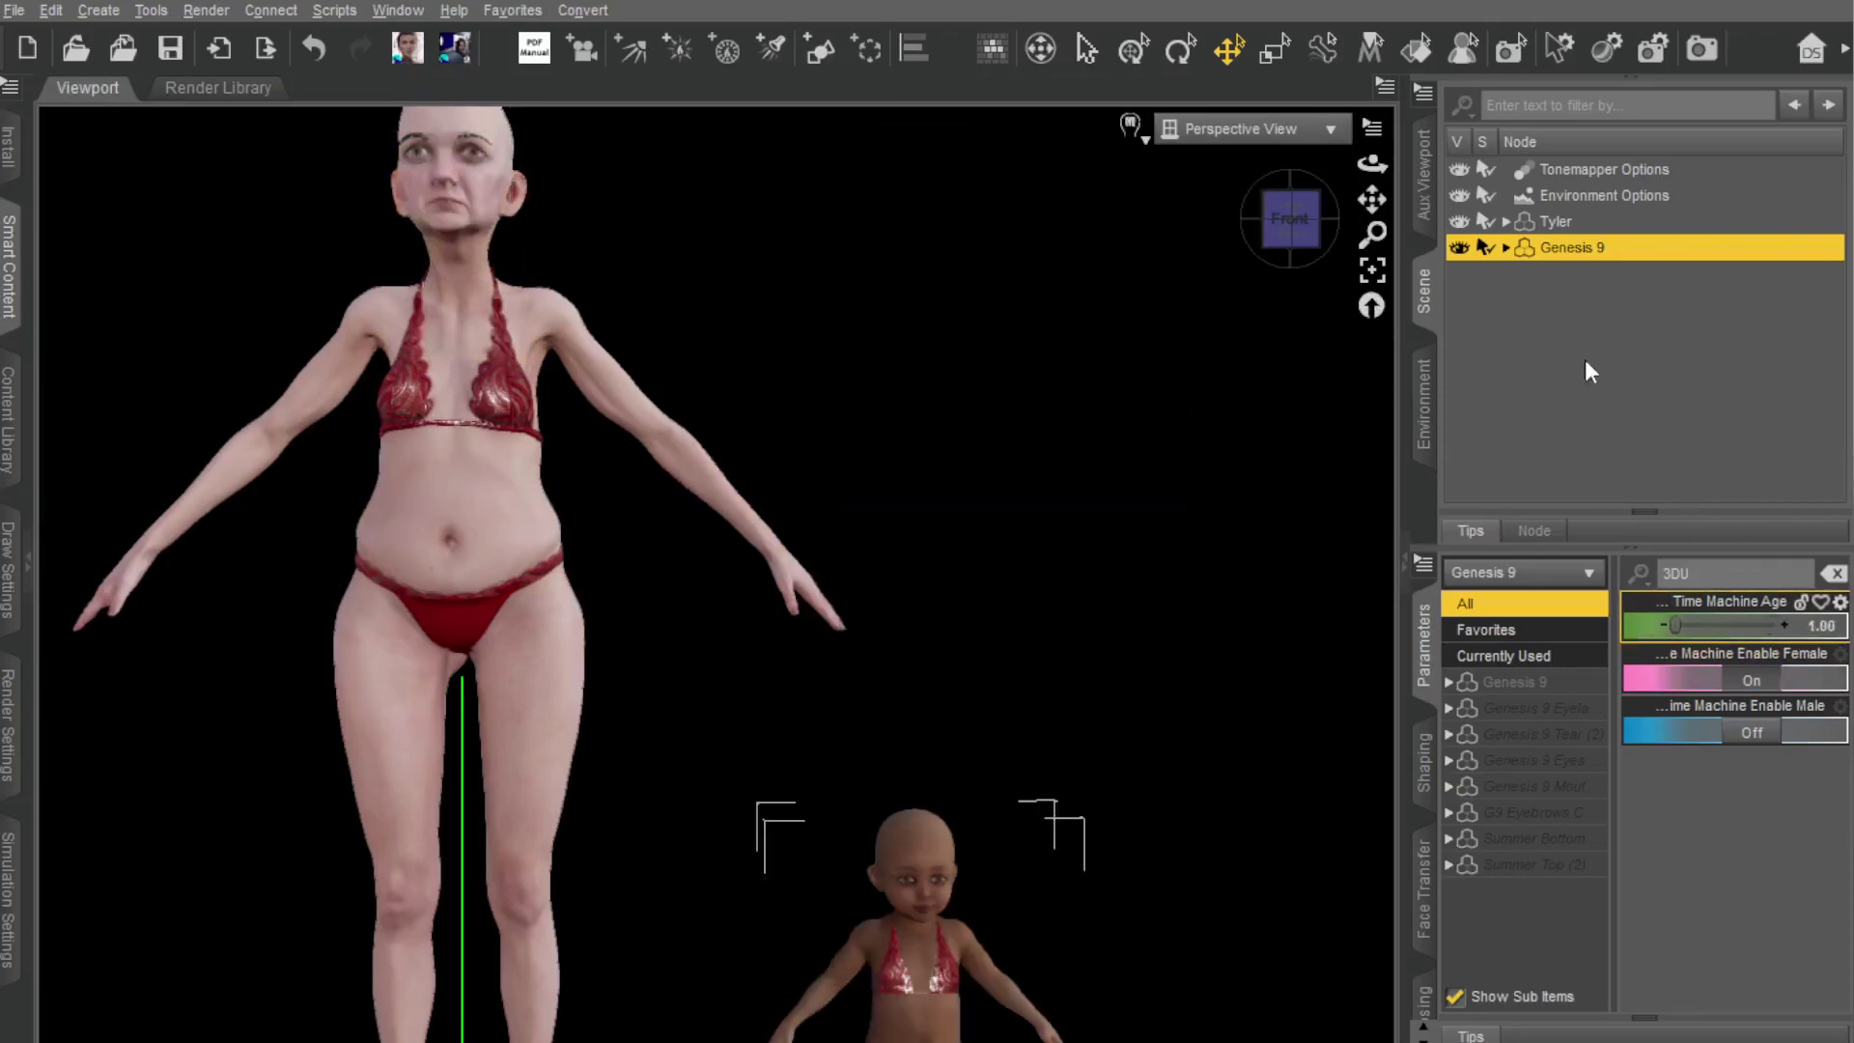
Step: Make Tyler a one-year-old toddler and frame both children from behind
left_click(1555, 221)
left_click_drag(1761, 628, 1584, 623)
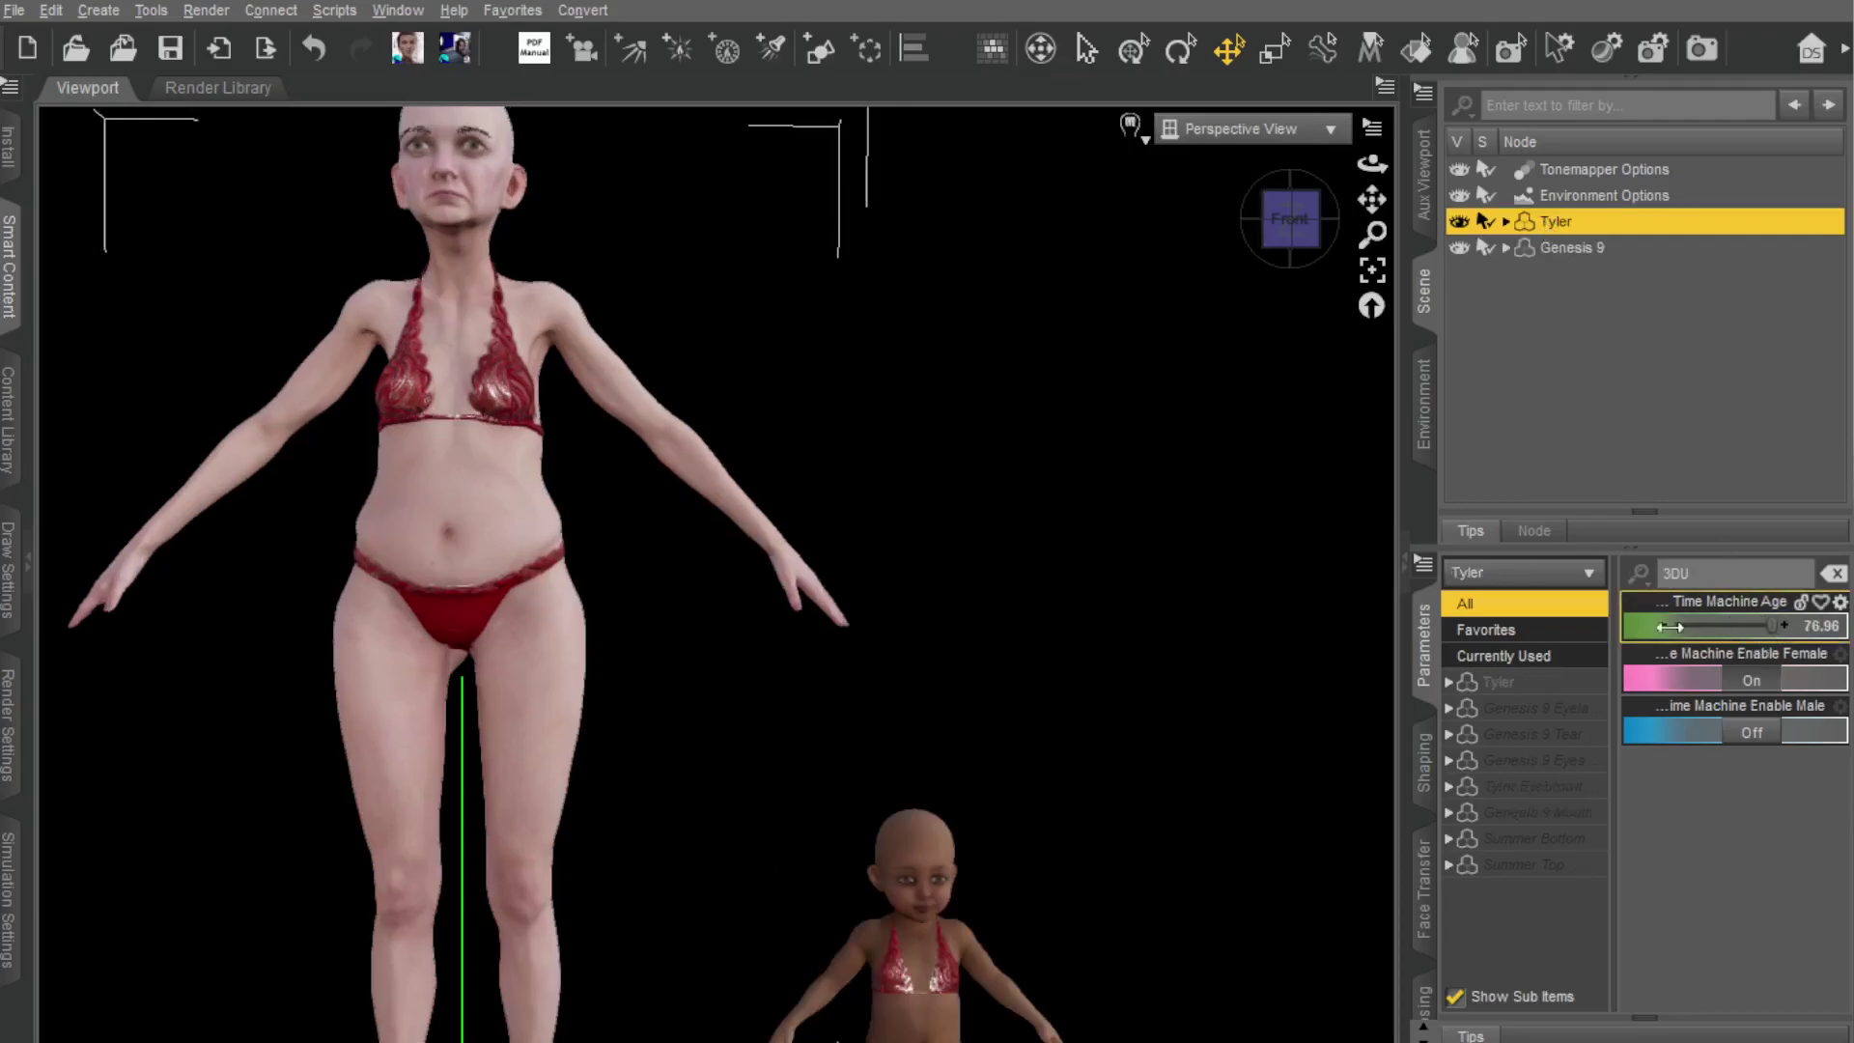
left_click(1372, 275)
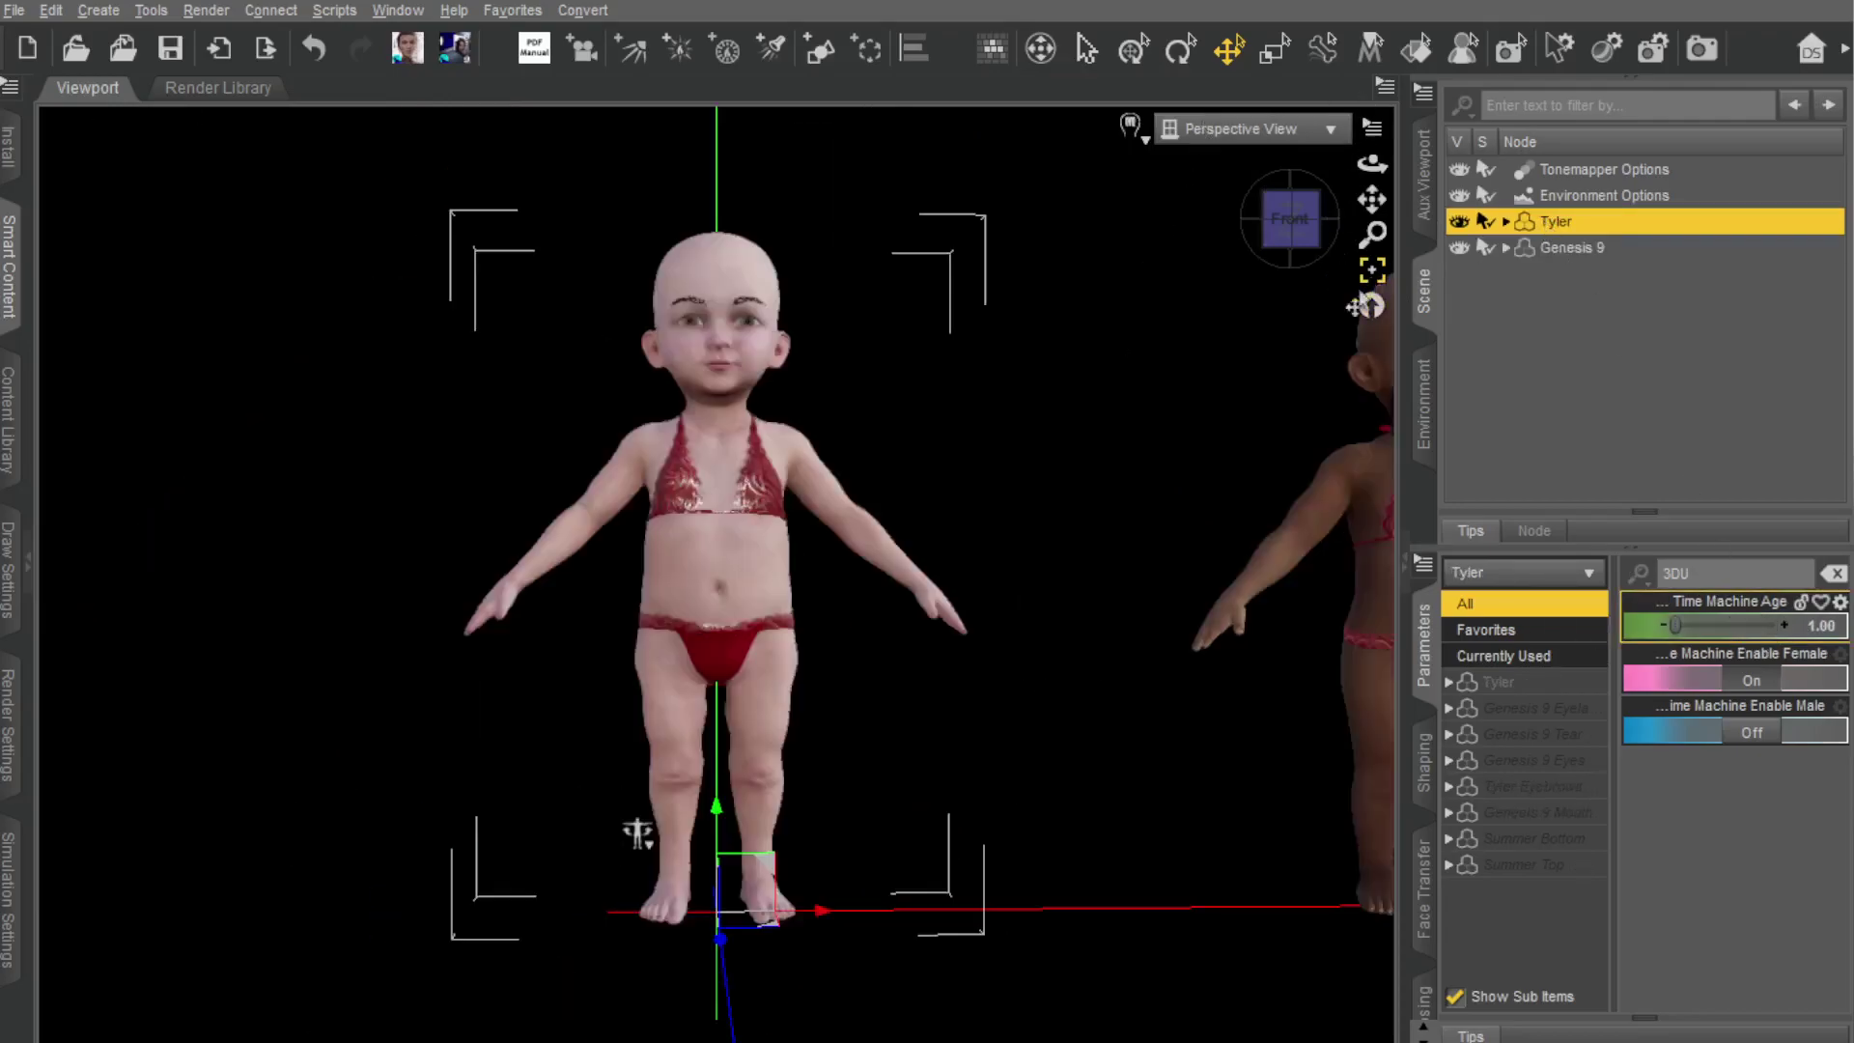
left_click_drag(1373, 198, 1287, 206)
mouse_move(430, 888)
left_mouse_down()
mouse_move(786, 919)
mouse_move(852, 884)
mouse_move(621, 948)
mouse_move(428, 879)
left_mouse_up()
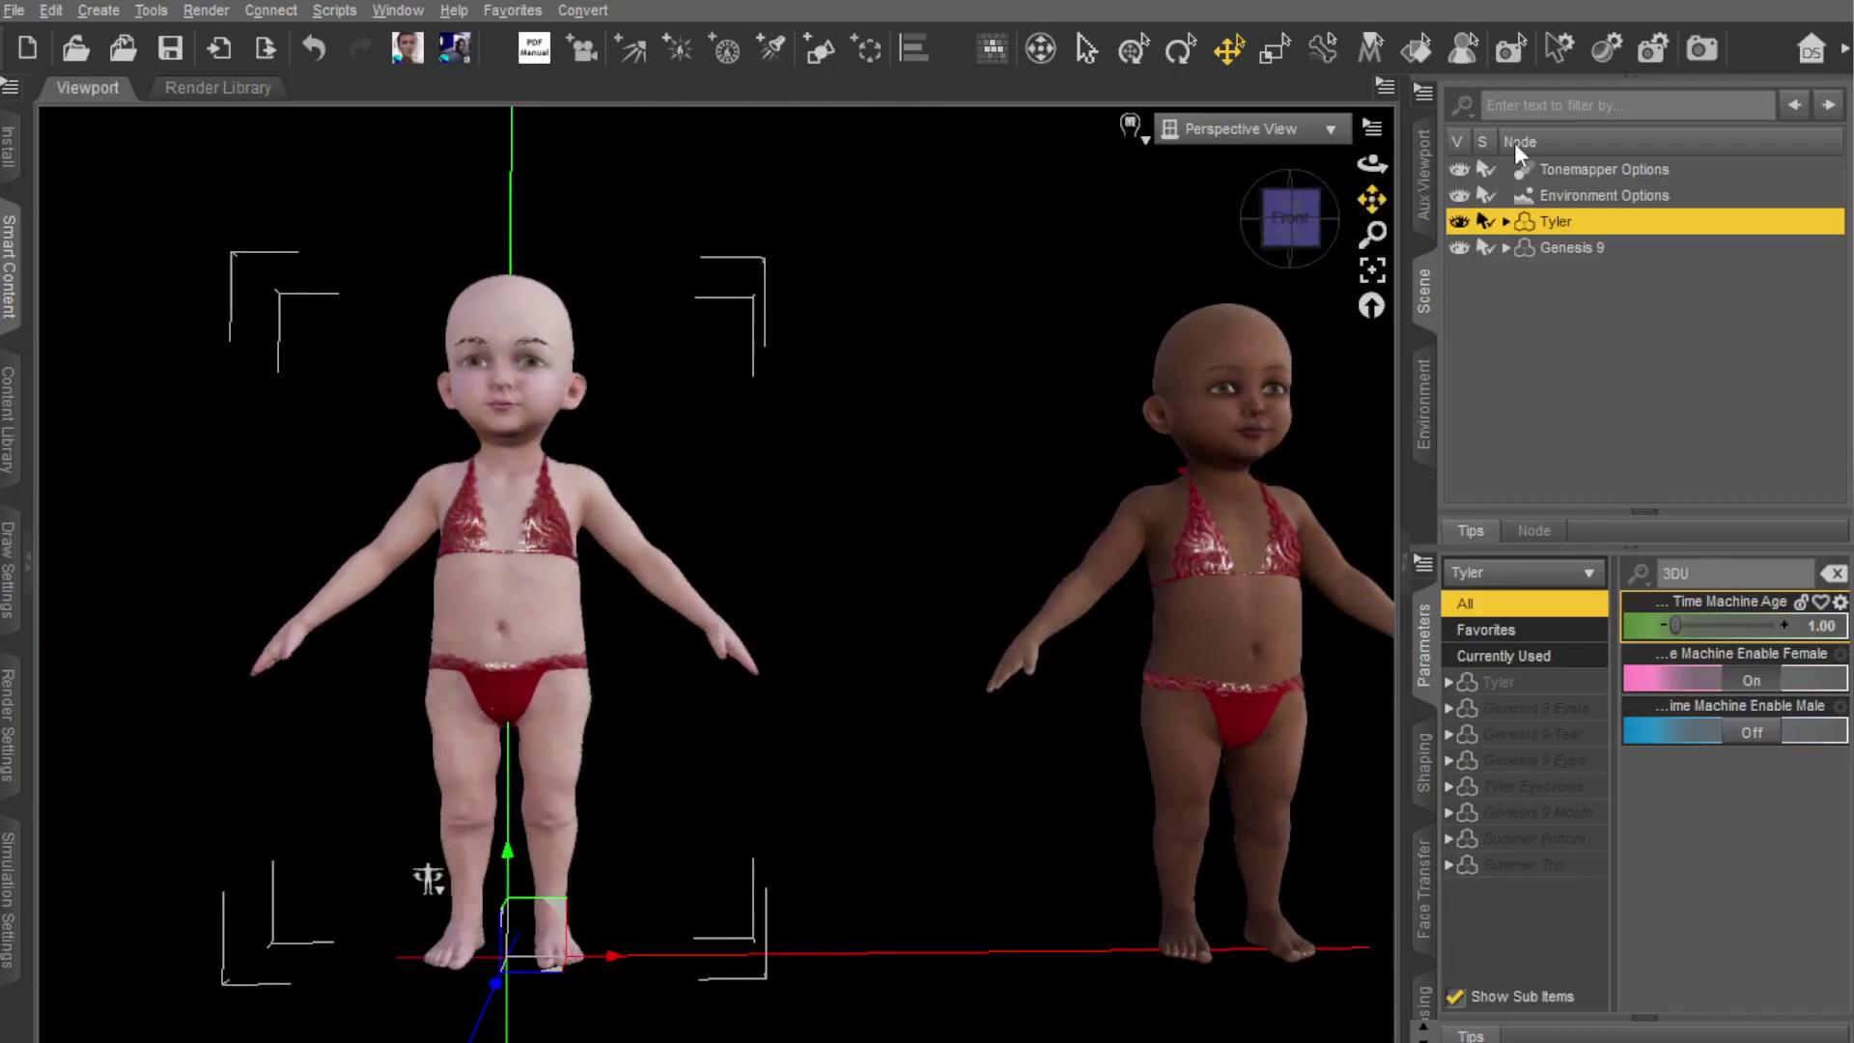
left_click_drag(1369, 205, 1255, 206)
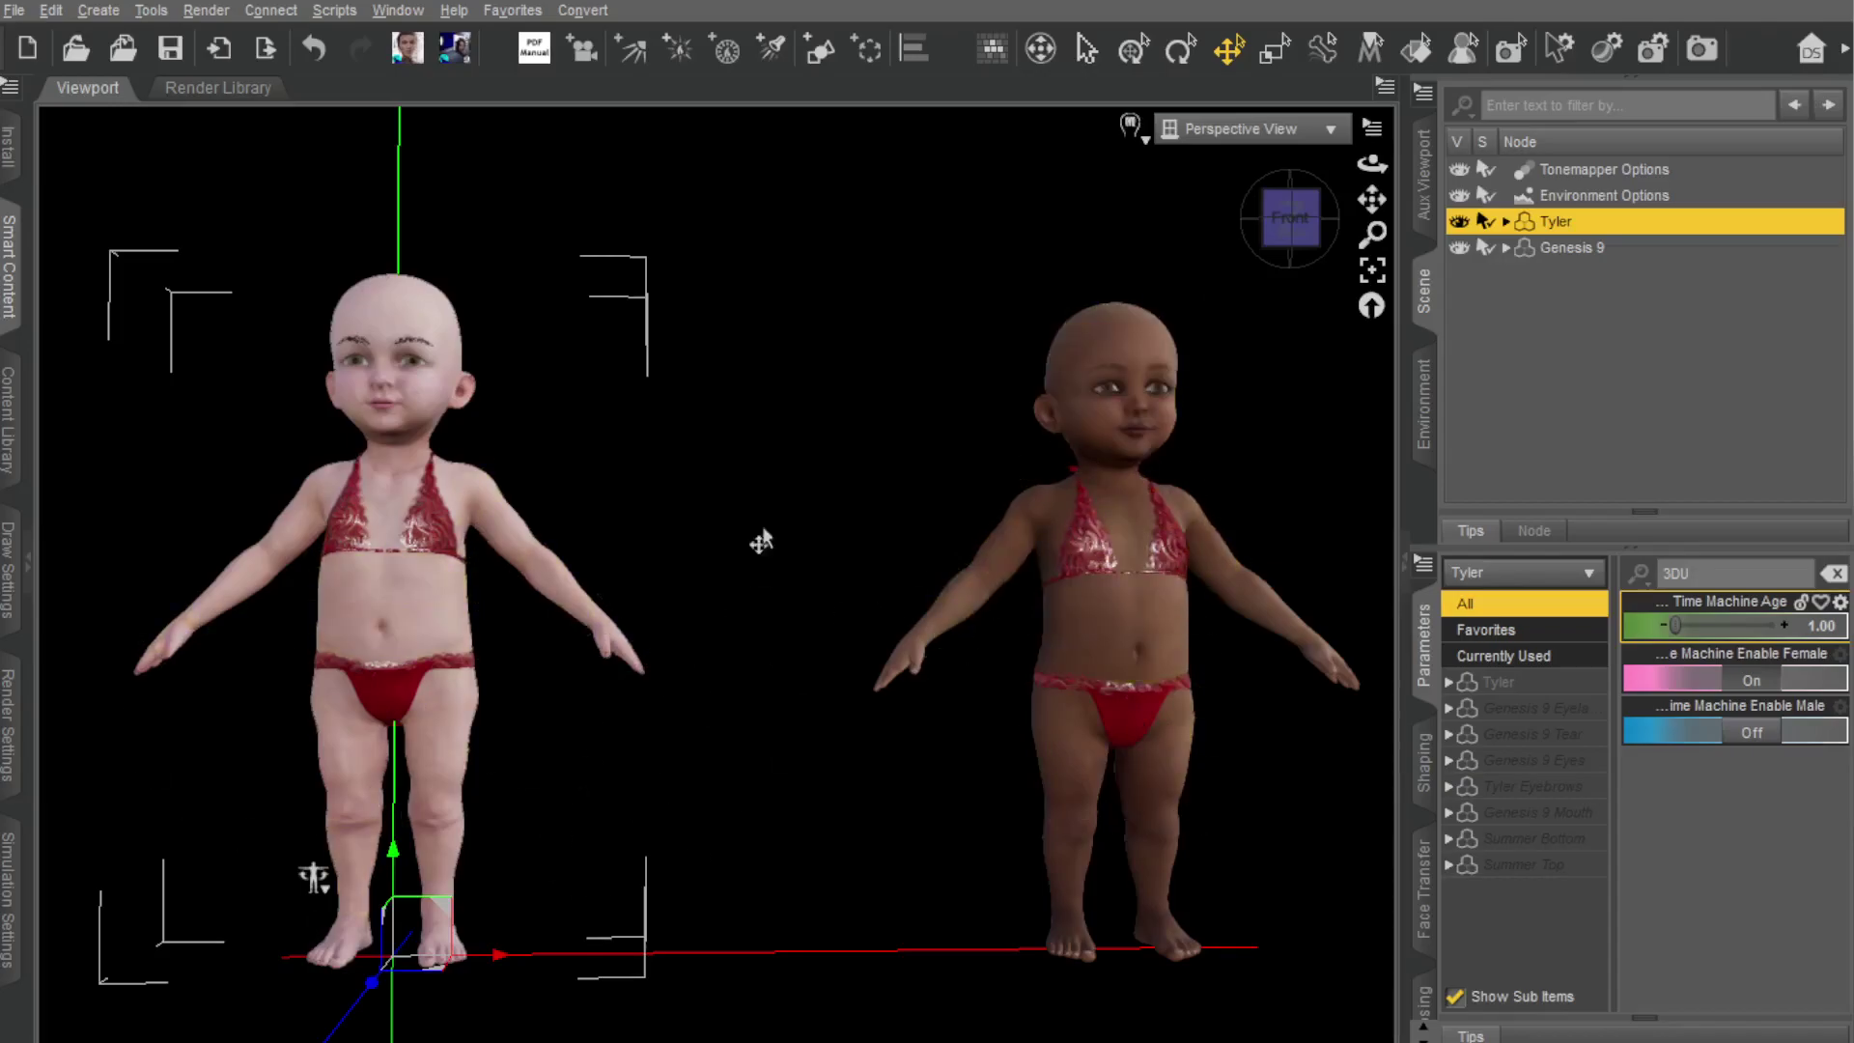
mouse_move(1295, 219)
left_mouse_down()
mouse_move(1357, 224)
mouse_move(1294, 220)
left_mouse_up()
Step: Raise Tyler's Time Machine Age to about 3
mouse_move(1675, 626)
left_mouse_down()
mouse_move(1700, 626)
mouse_move(1676, 626)
left_mouse_up()
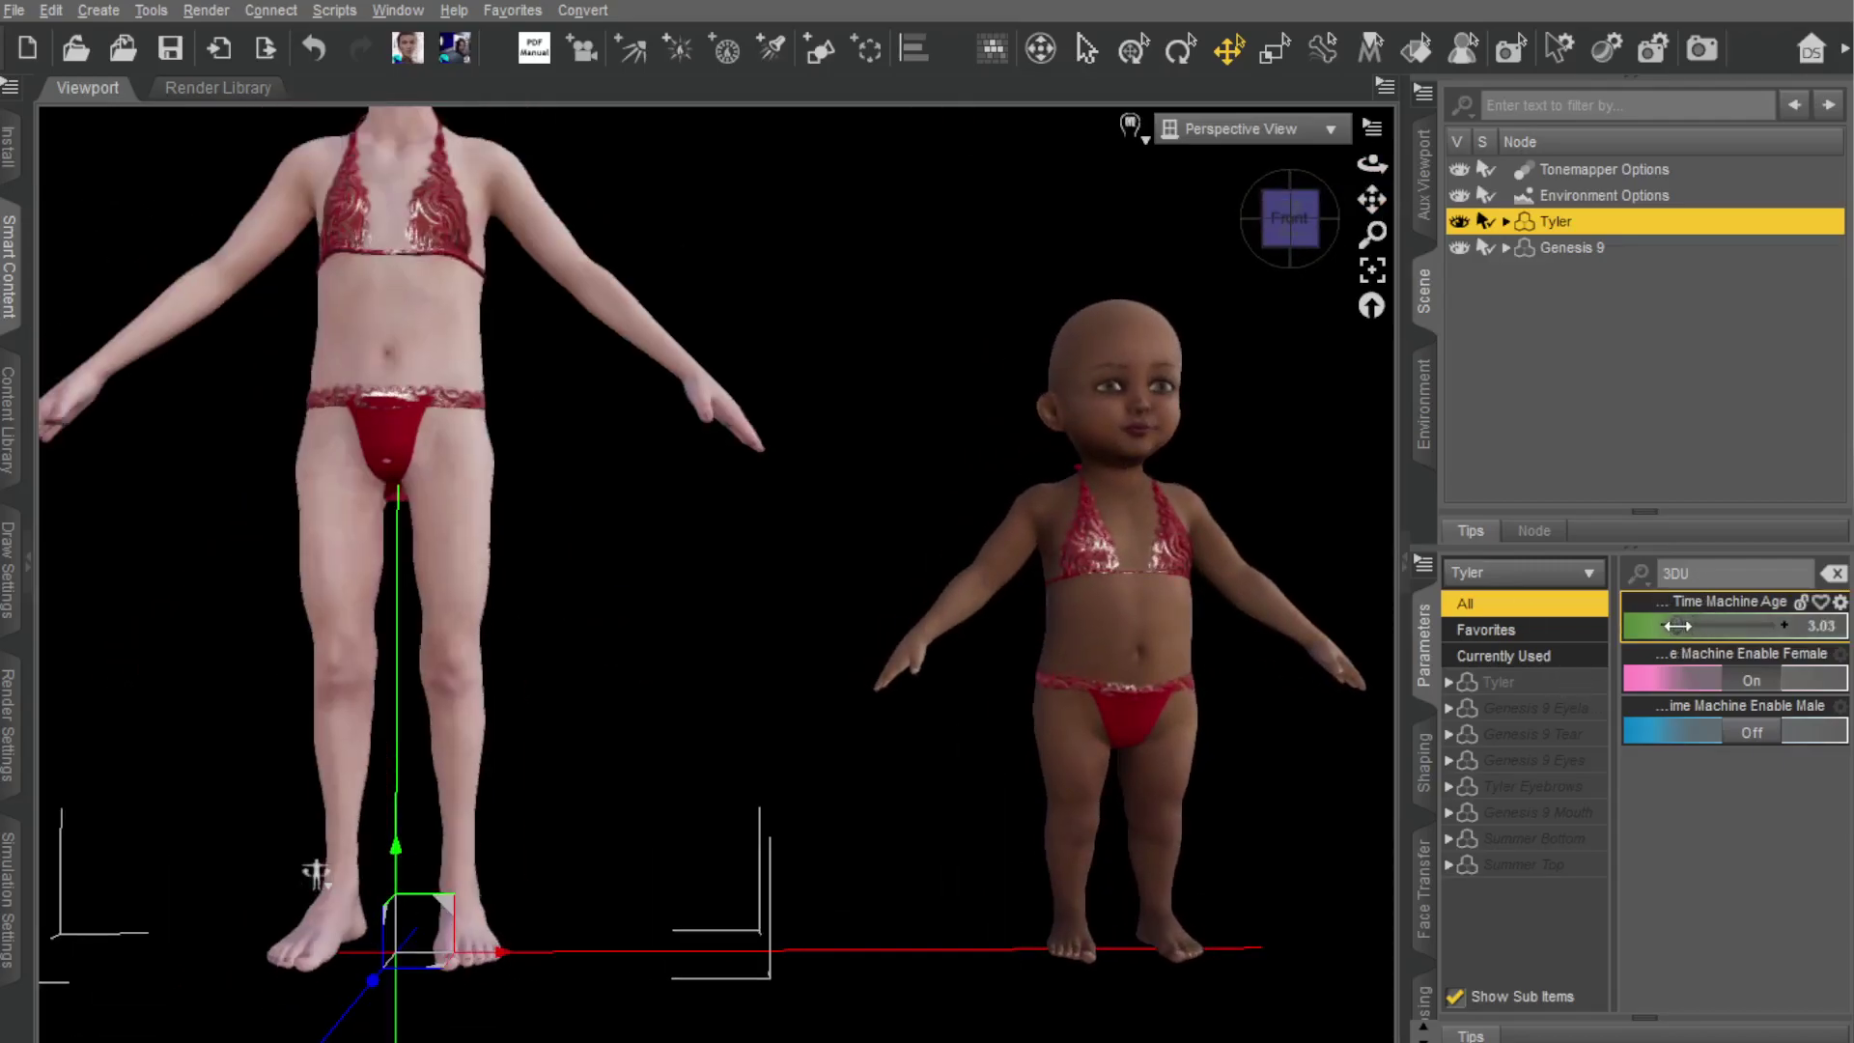
left_click(1280, 249)
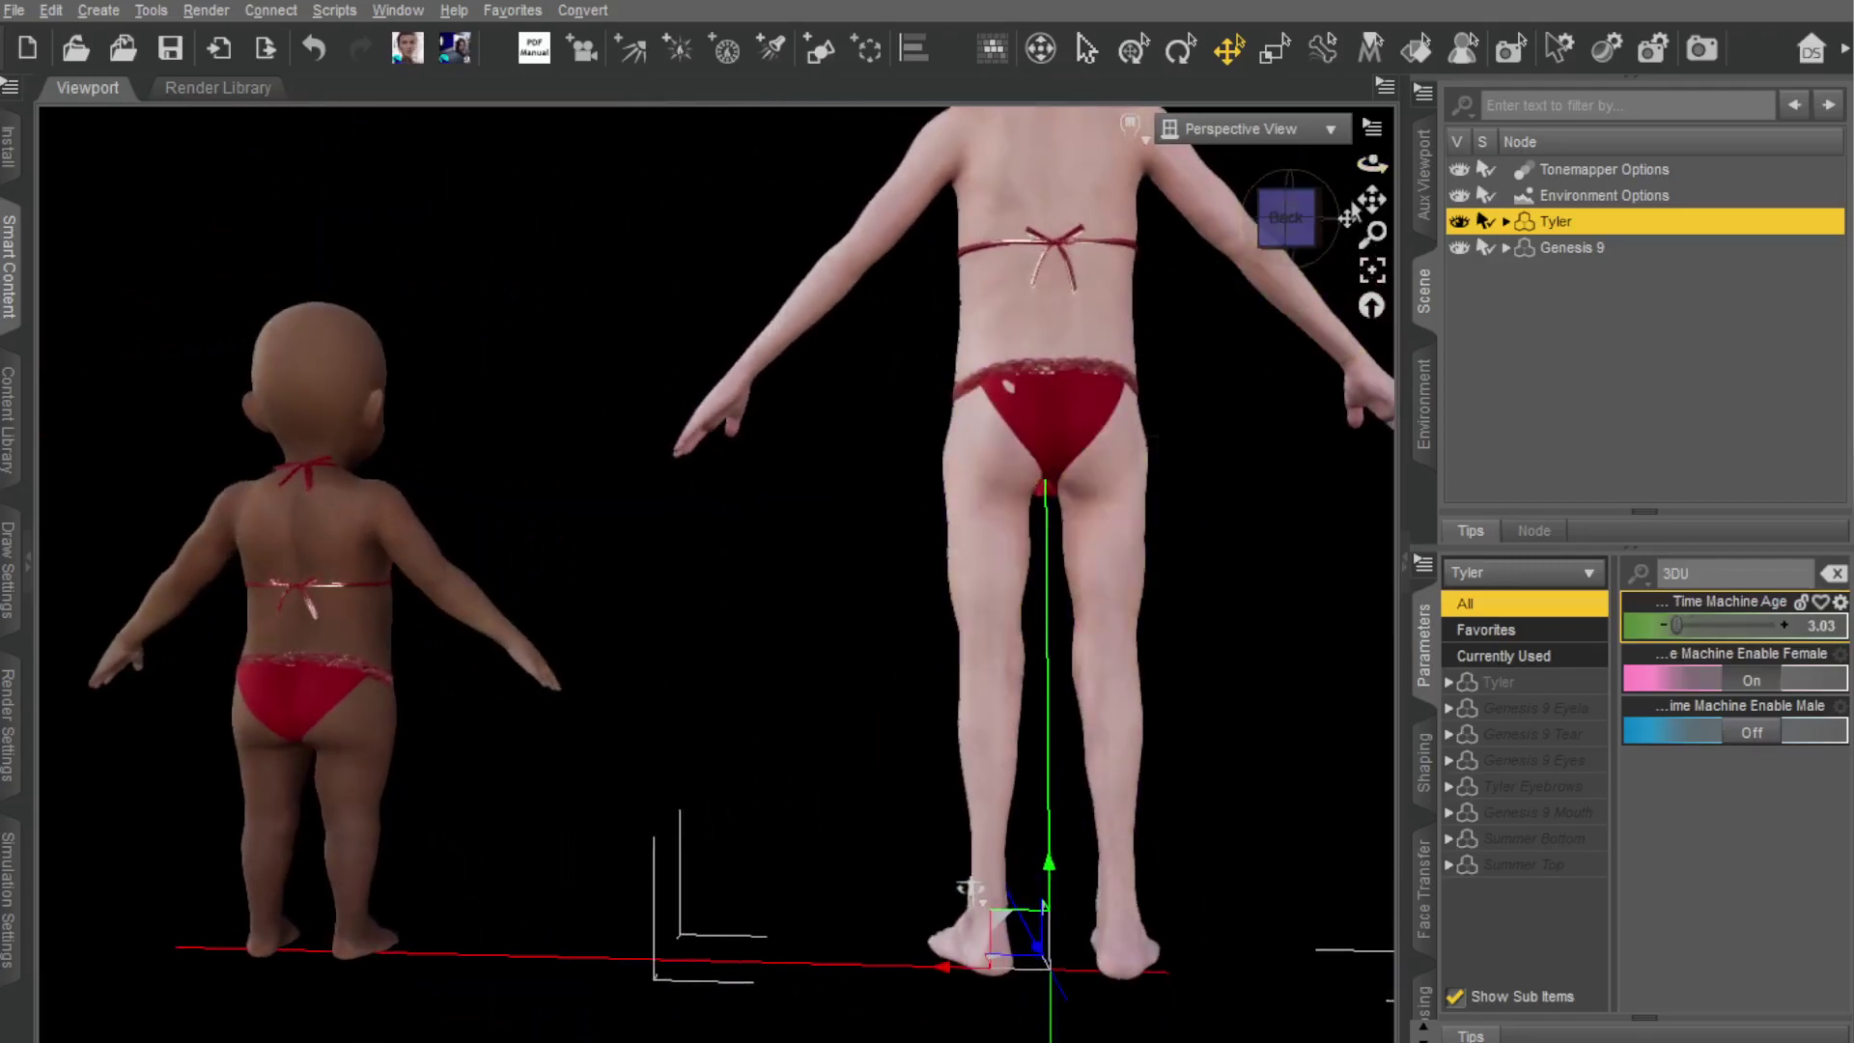
left_click_drag(1372, 200, 1179, 275)
left_click_drag(1316, 223, 1033, 373)
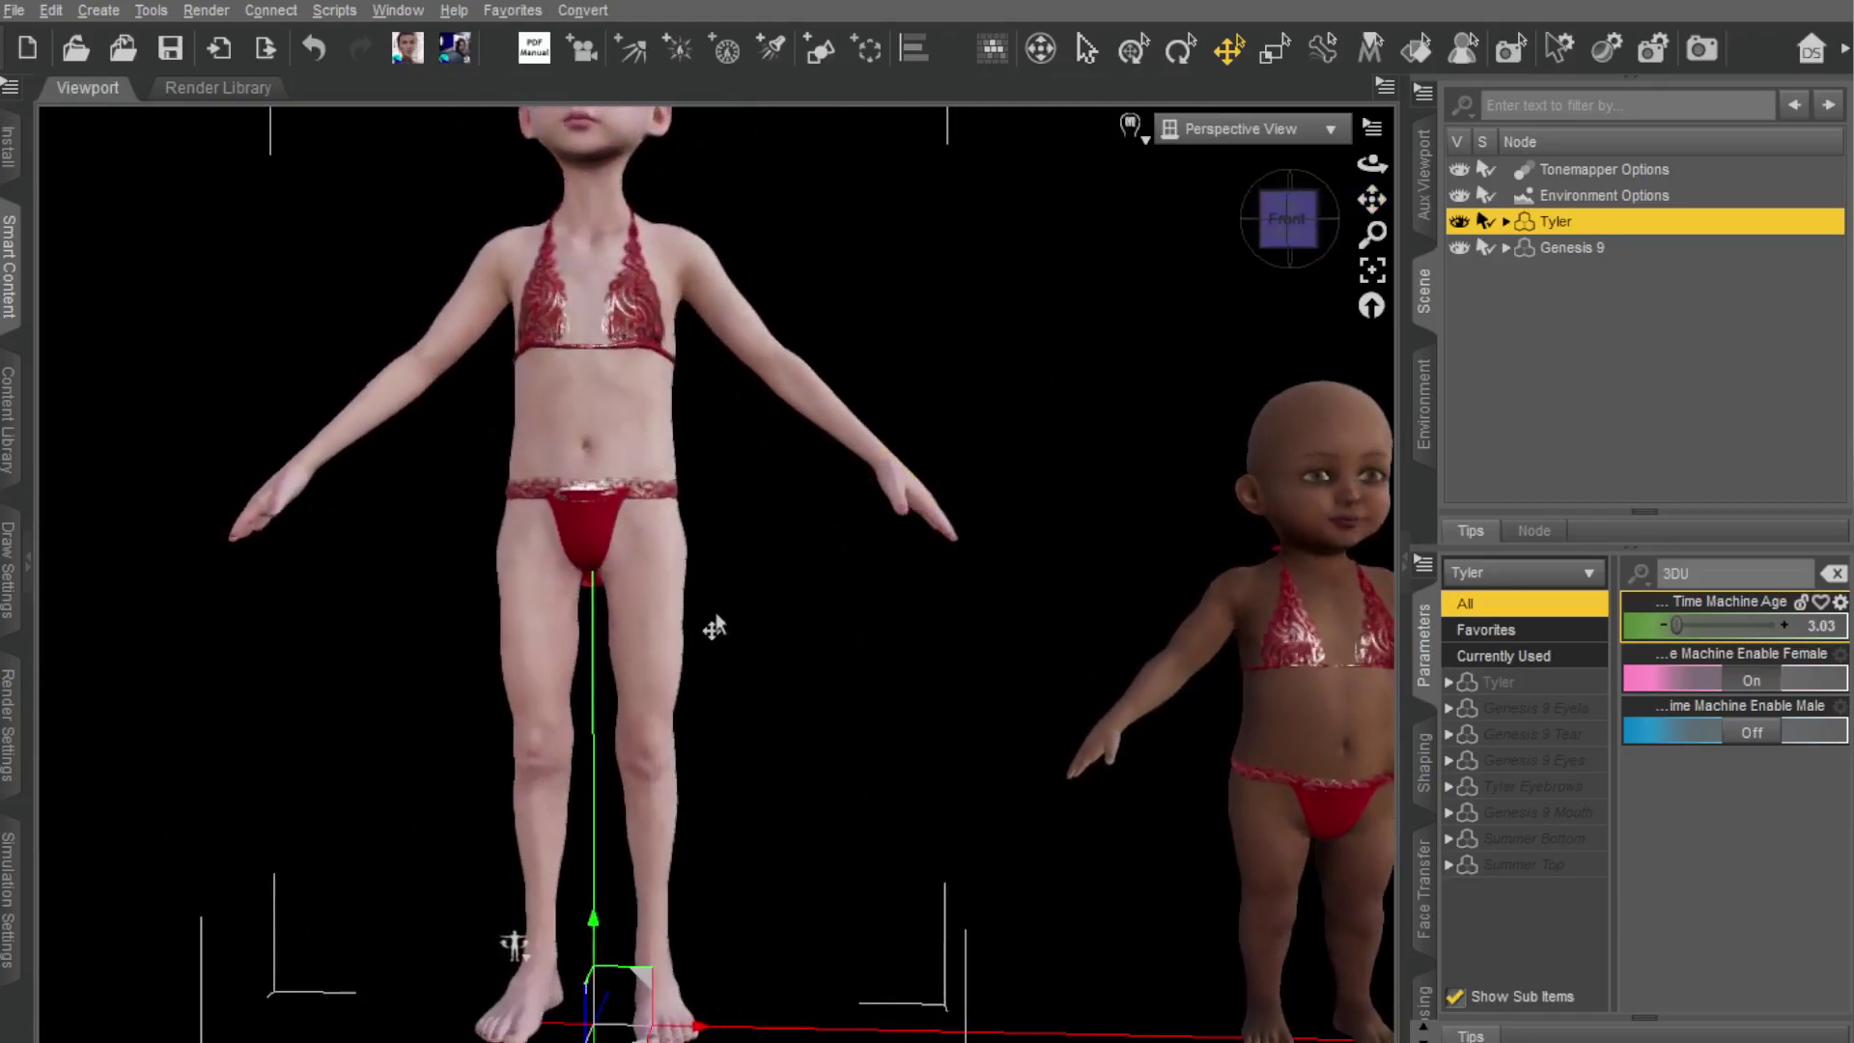
scroll(849, 640, "down", 3)
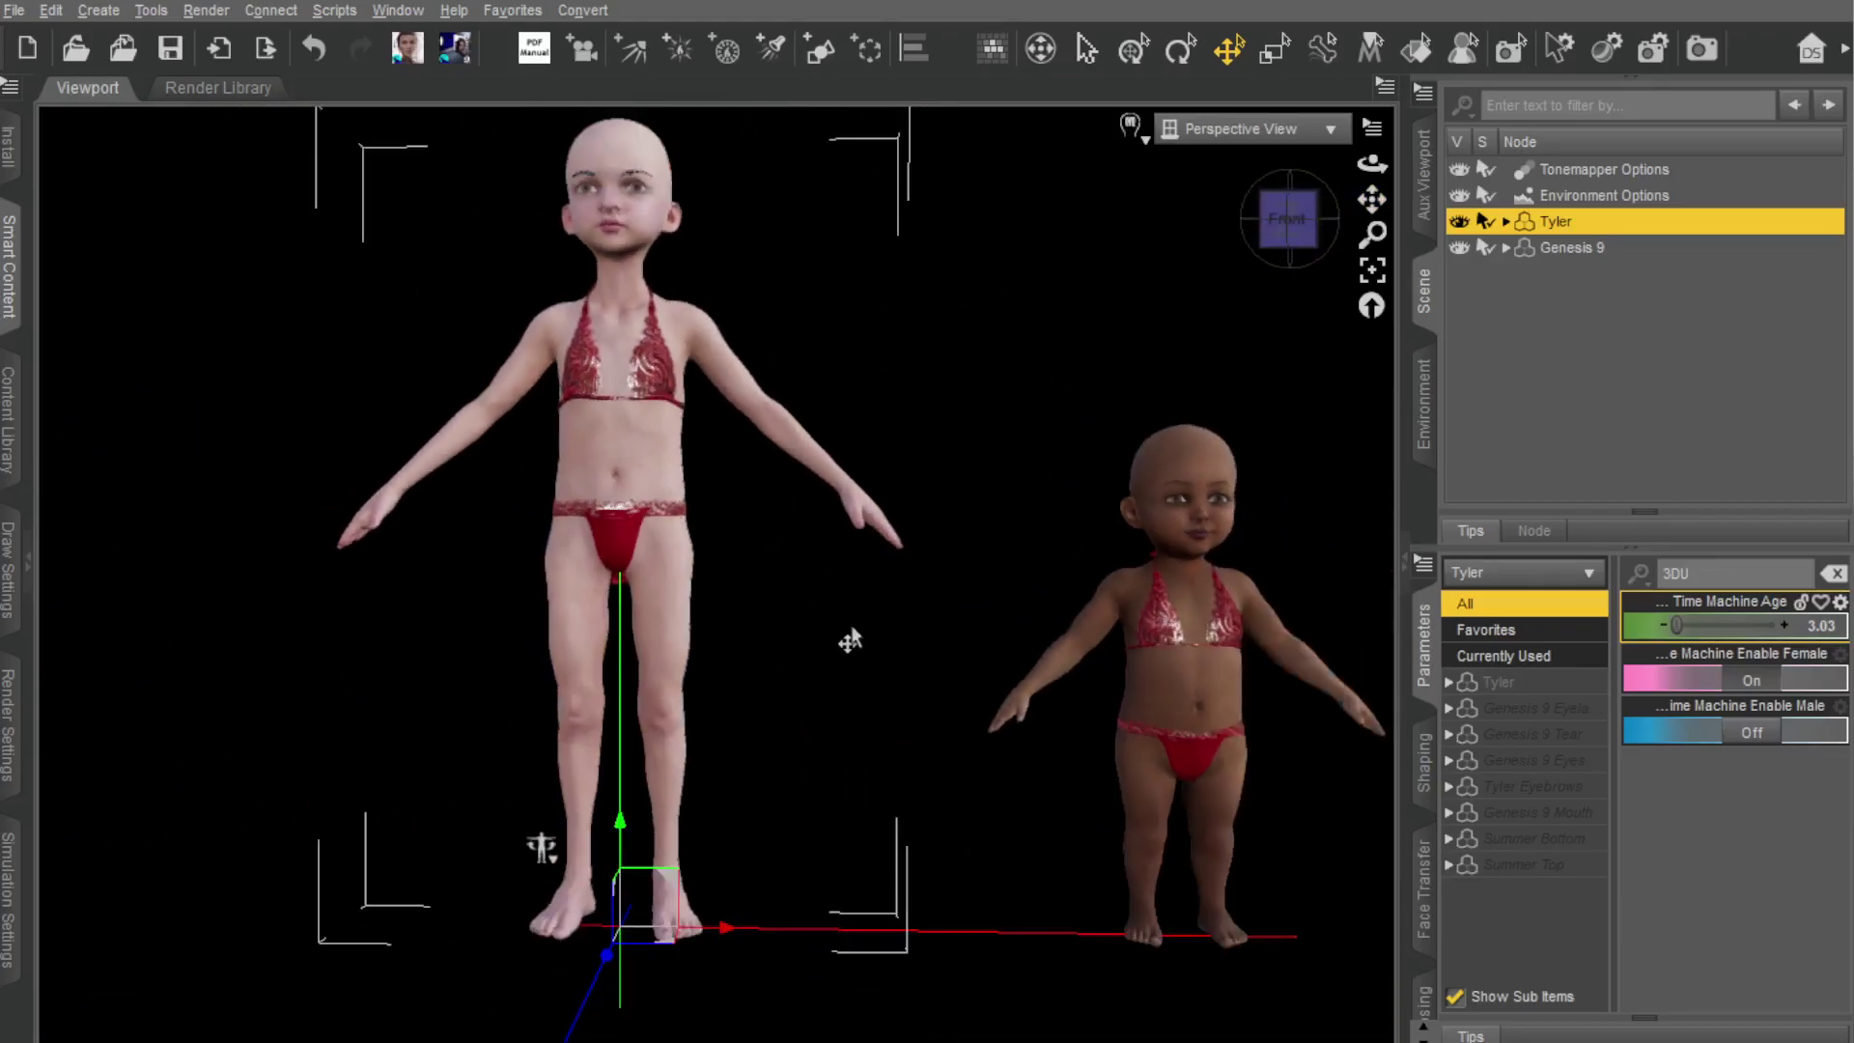
scroll(842, 615, "up", 1)
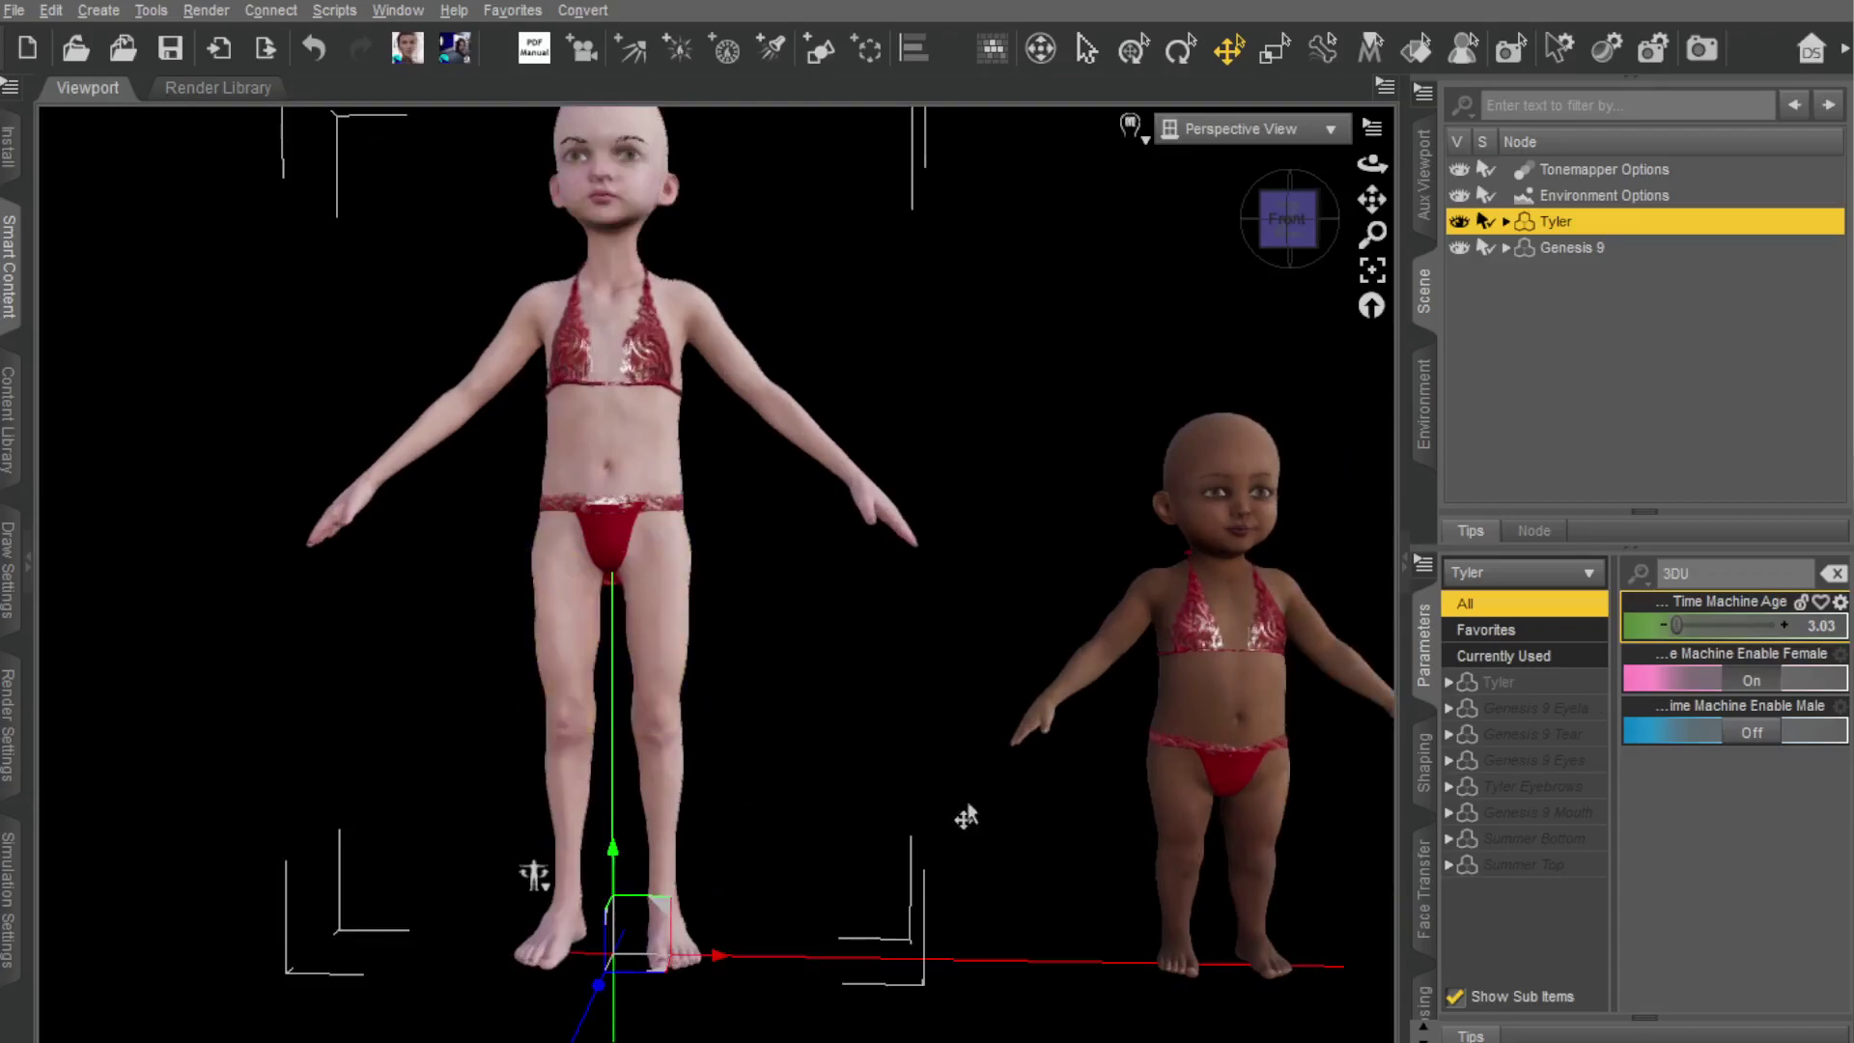
scroll(856, 546, "up", 2)
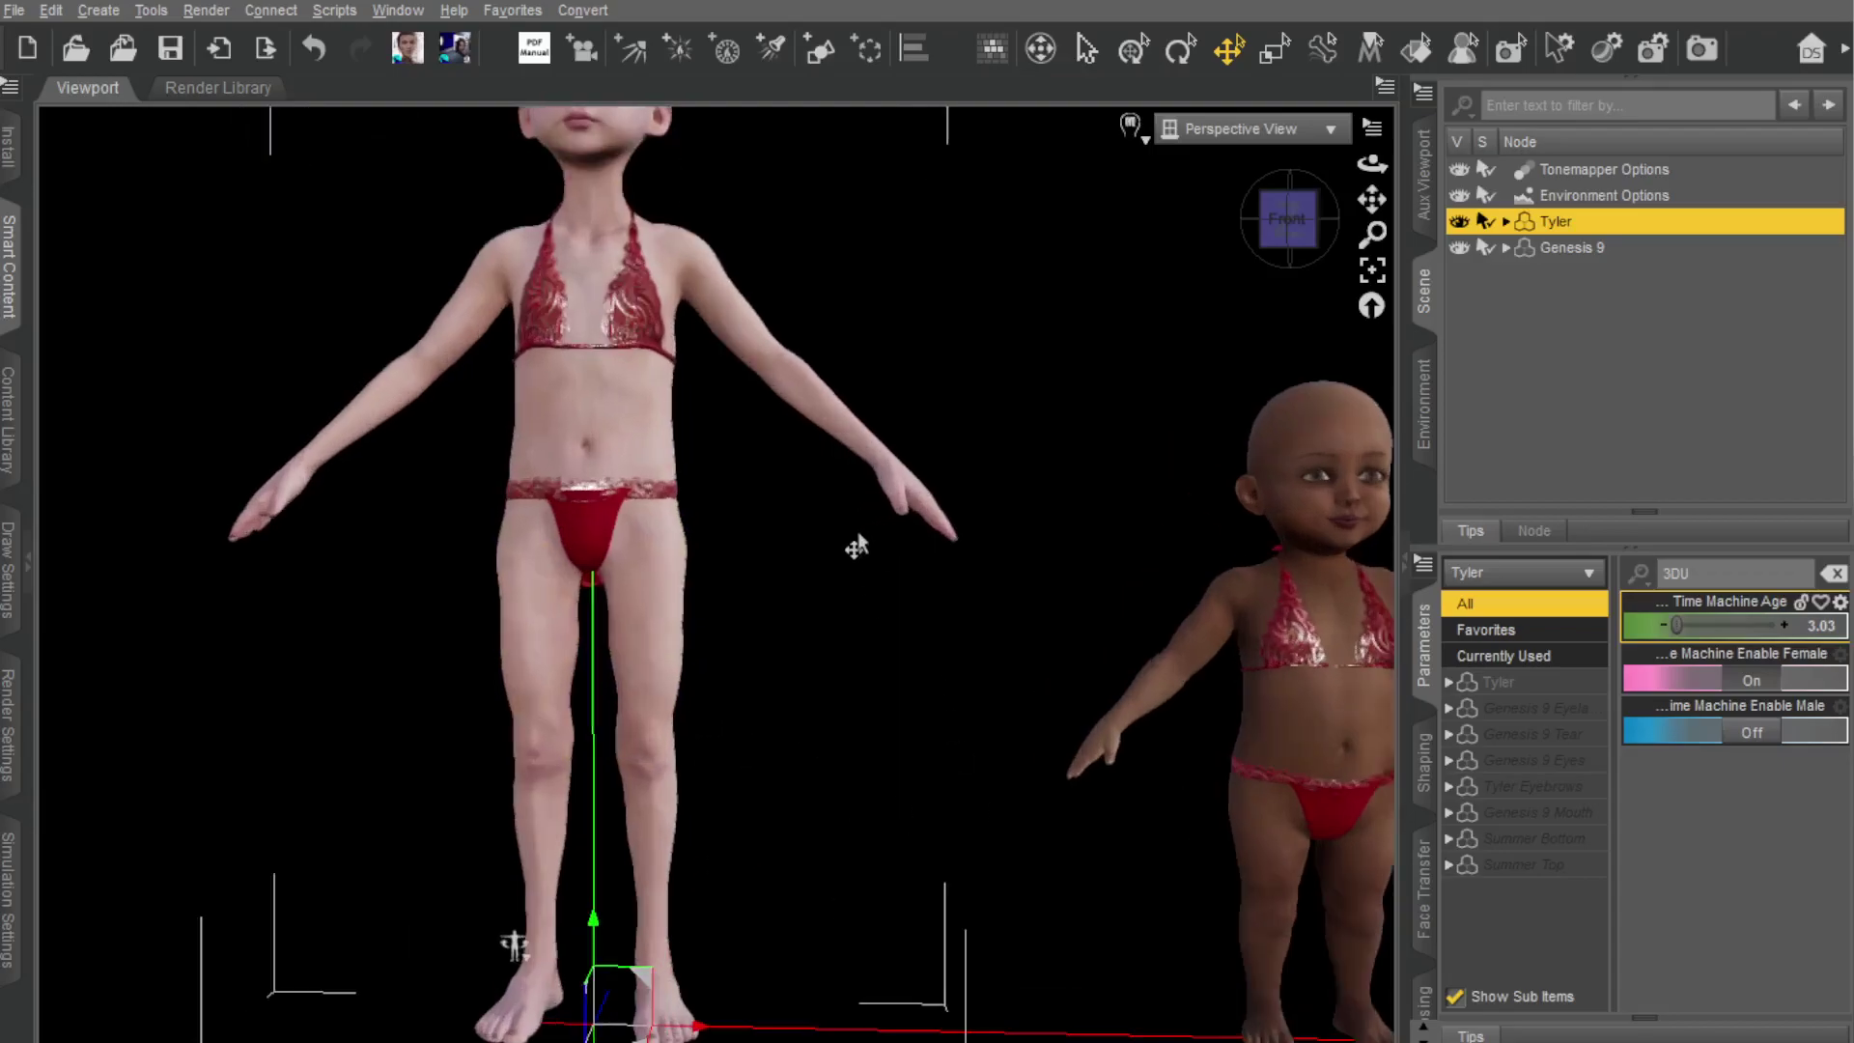
scroll(857, 547, "down", 2)
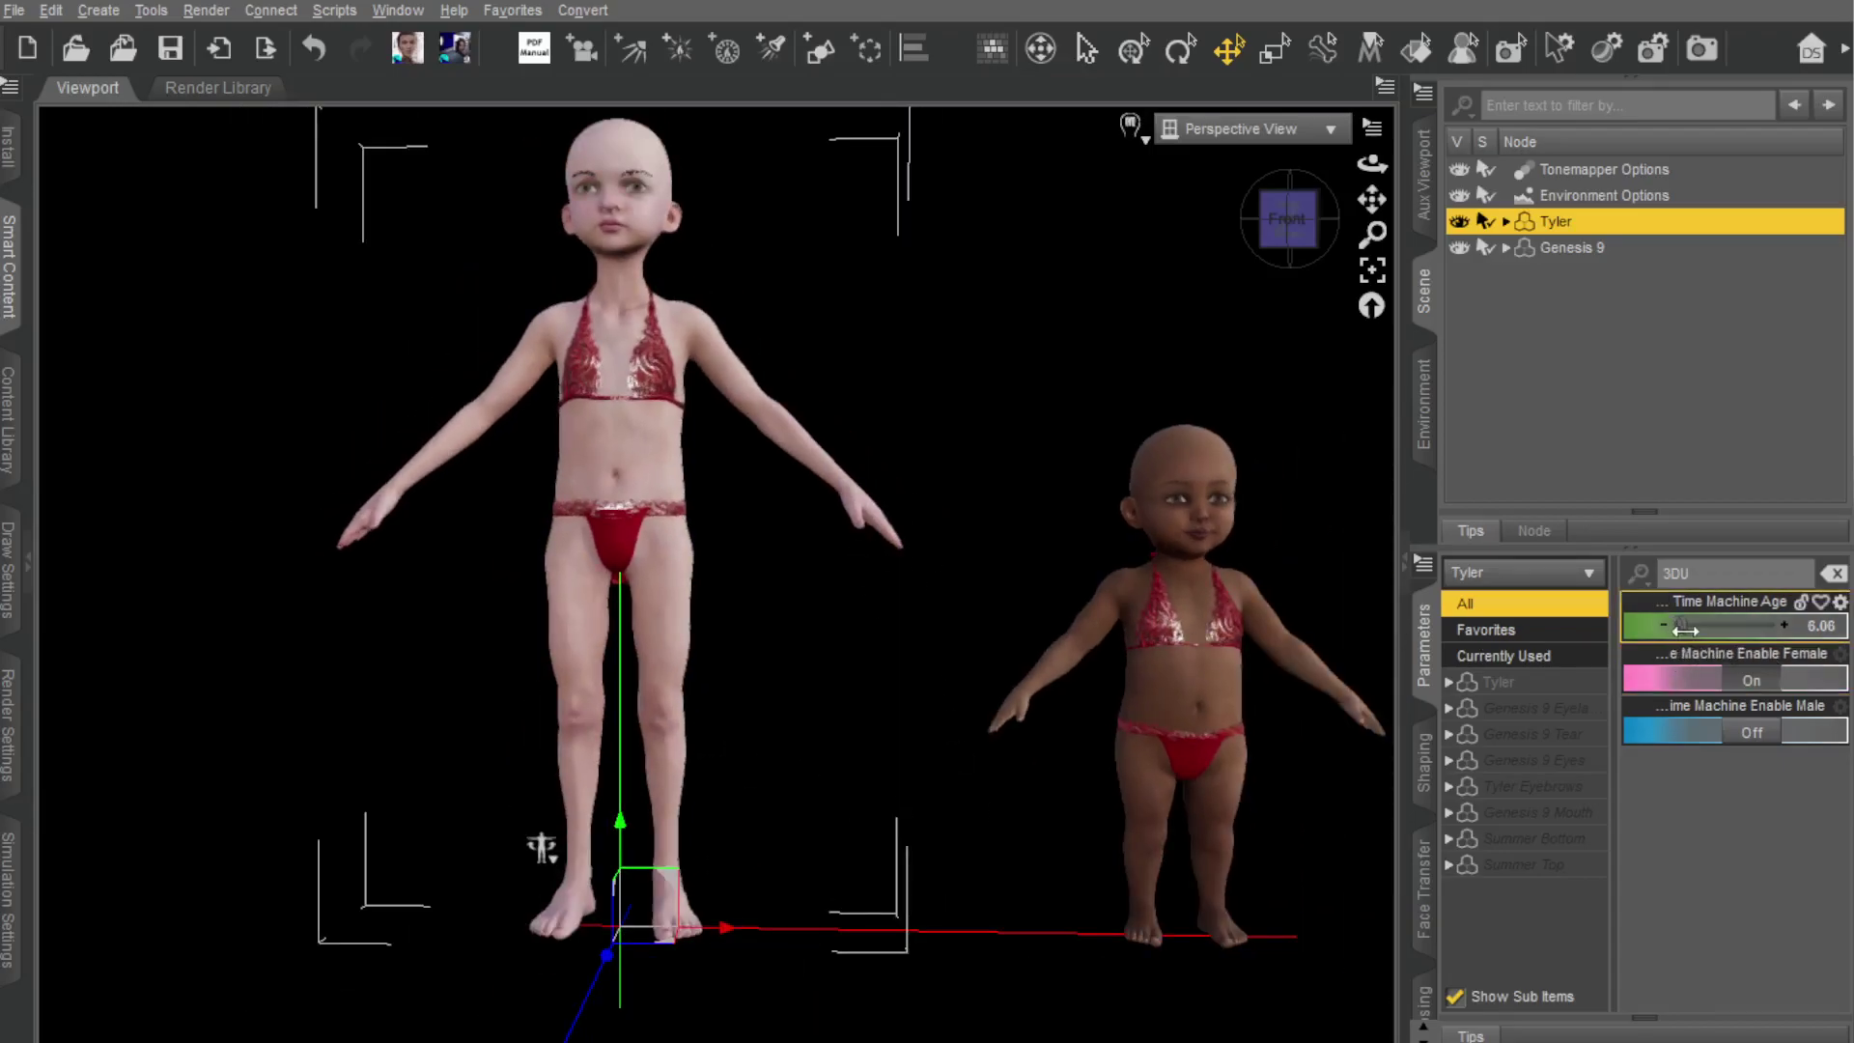
Step: Age Tyler to 80 and raise the Genesis 9 toddler to about 9
left_click_drag(1685, 630, 1794, 625)
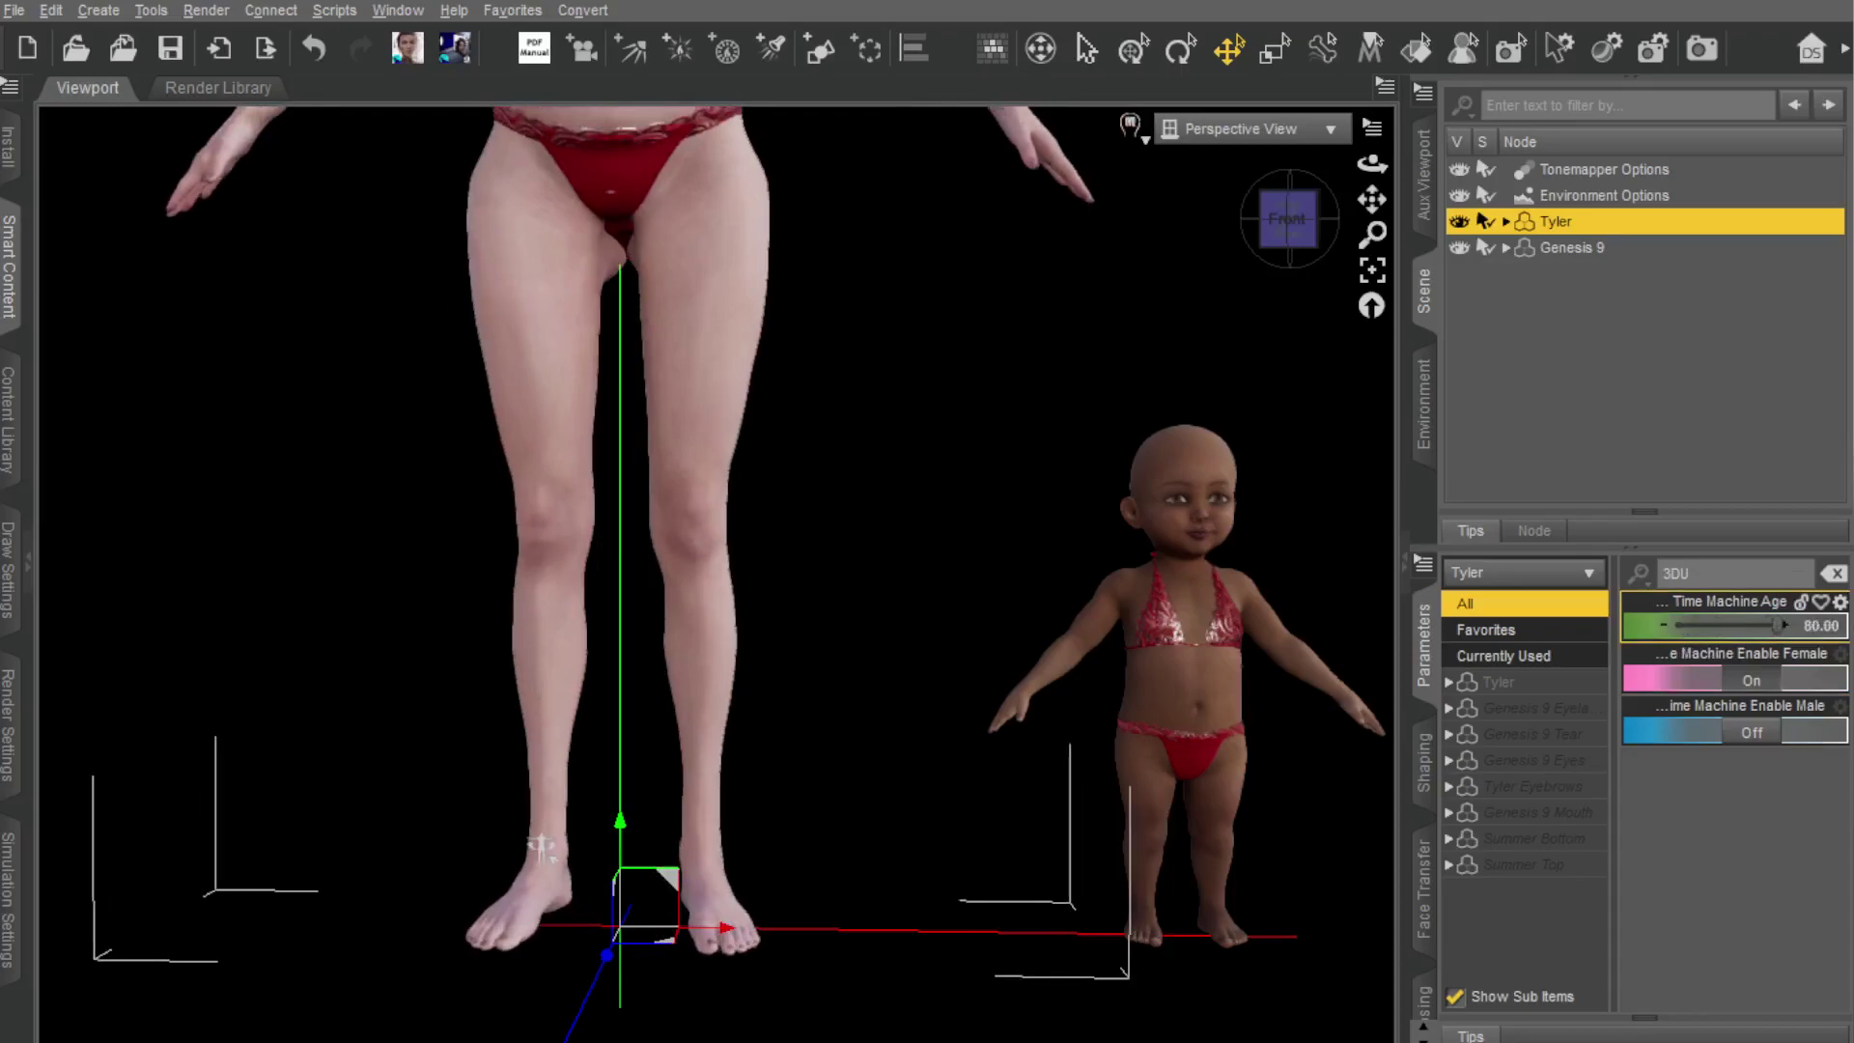
left_click(1551, 247)
mouse_move(1678, 626)
left_mouse_down()
mouse_move(1709, 629)
mouse_move(1680, 627)
left_mouse_up()
Step: Filter parameters for 'Tyl' and set Tyler Head and Tyler Head HD Details to 100%
left_click_drag(1372, 198, 1227, 321)
left_click_drag(1709, 575, 1618, 582)
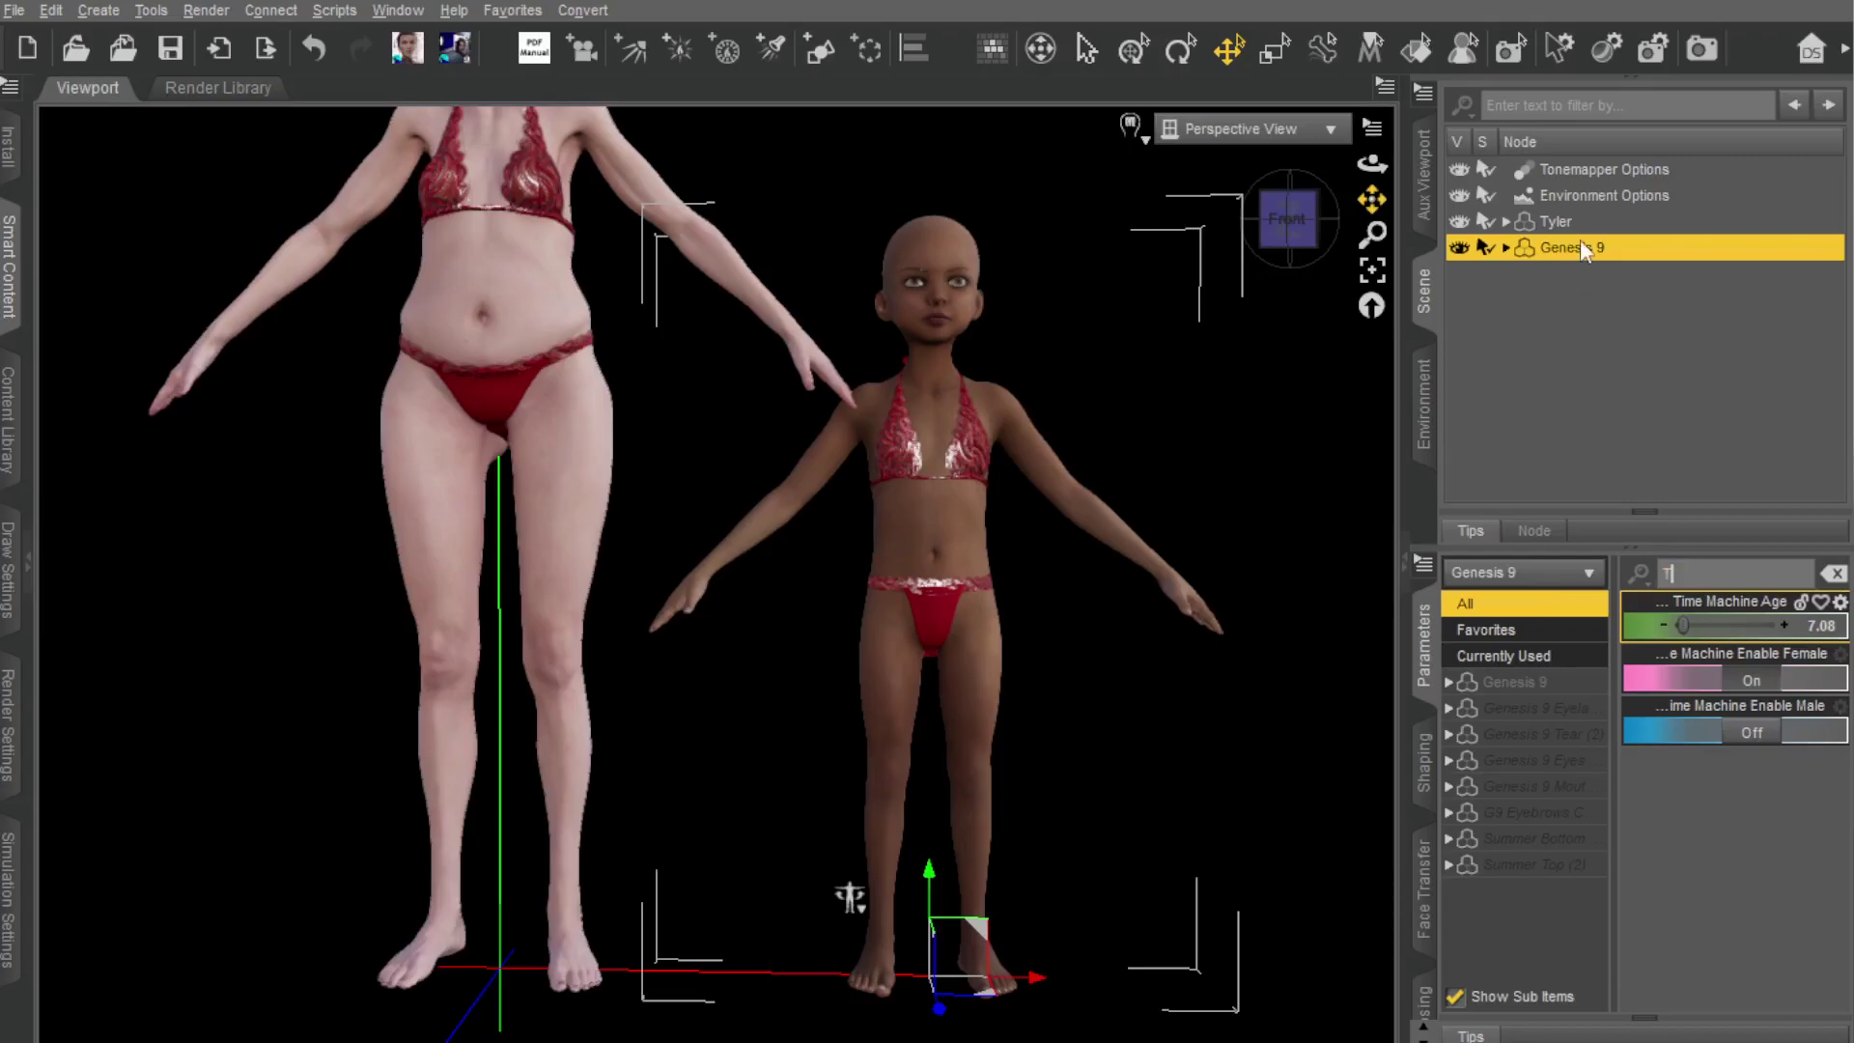
type("Tyl")
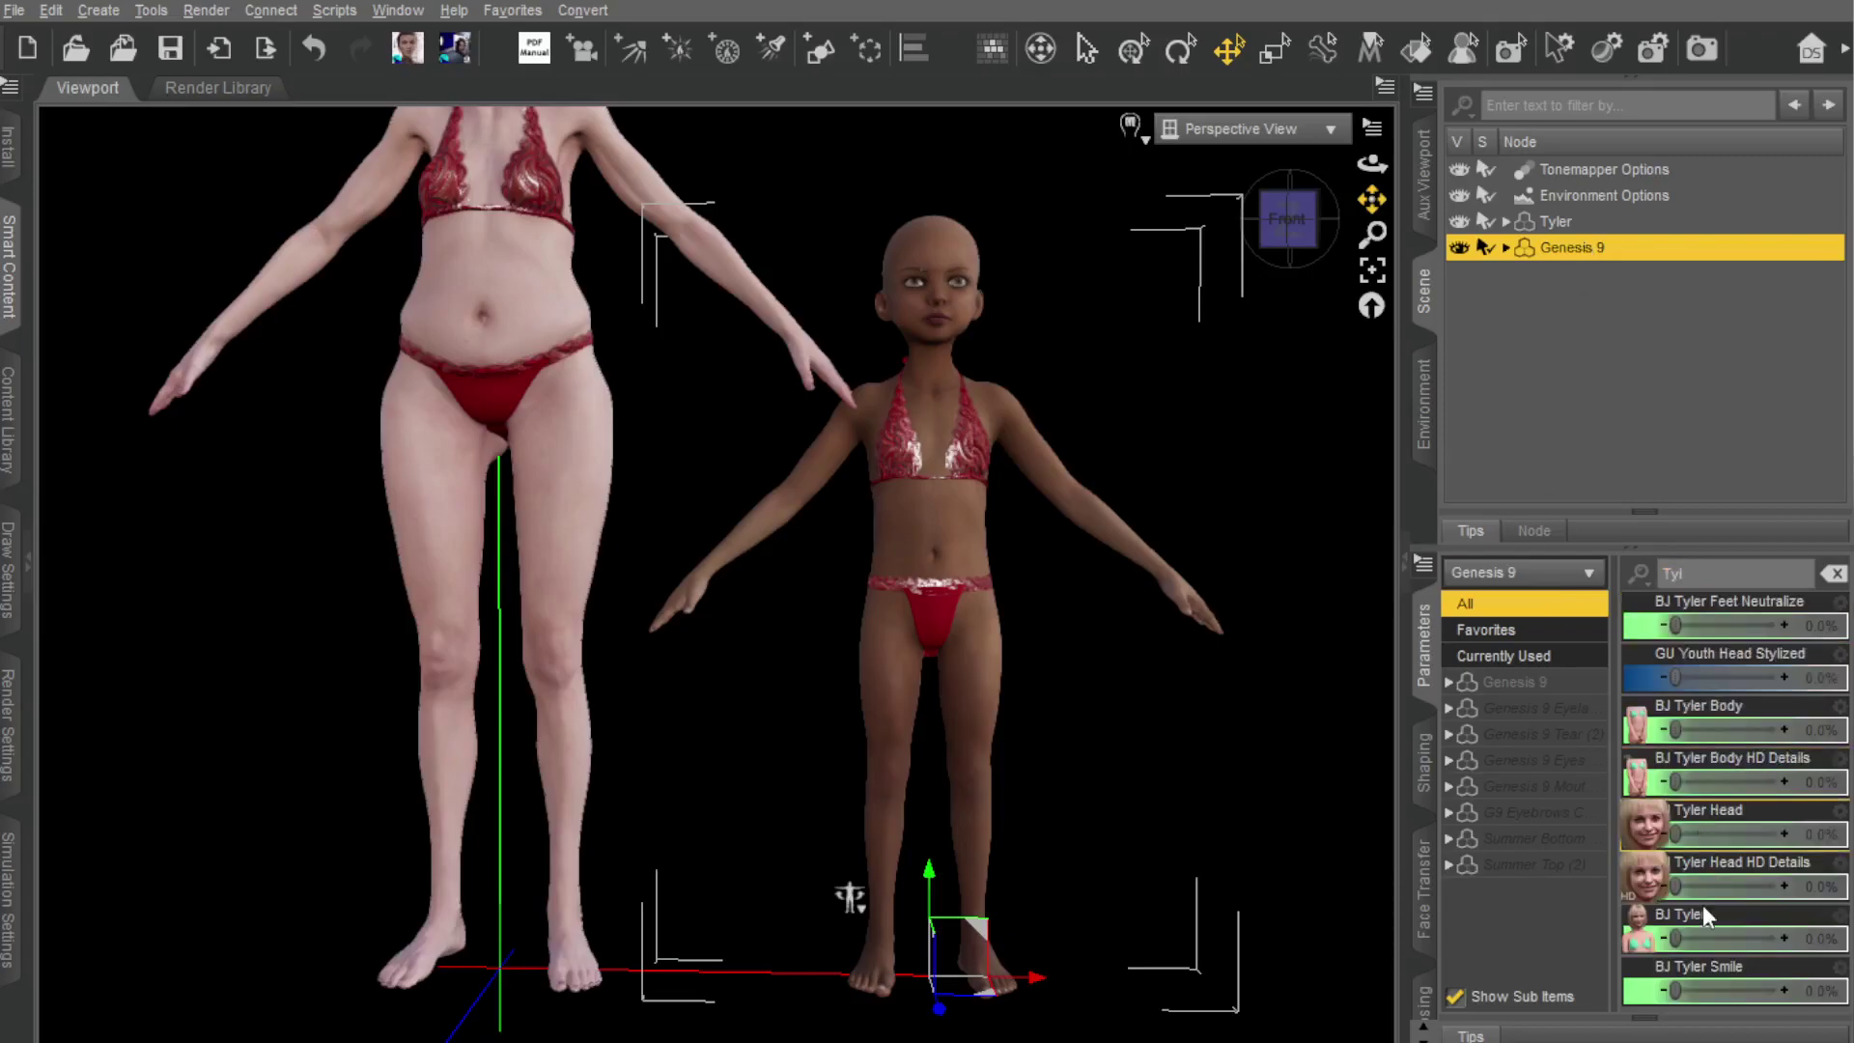
left_click_drag(1672, 834, 1845, 823)
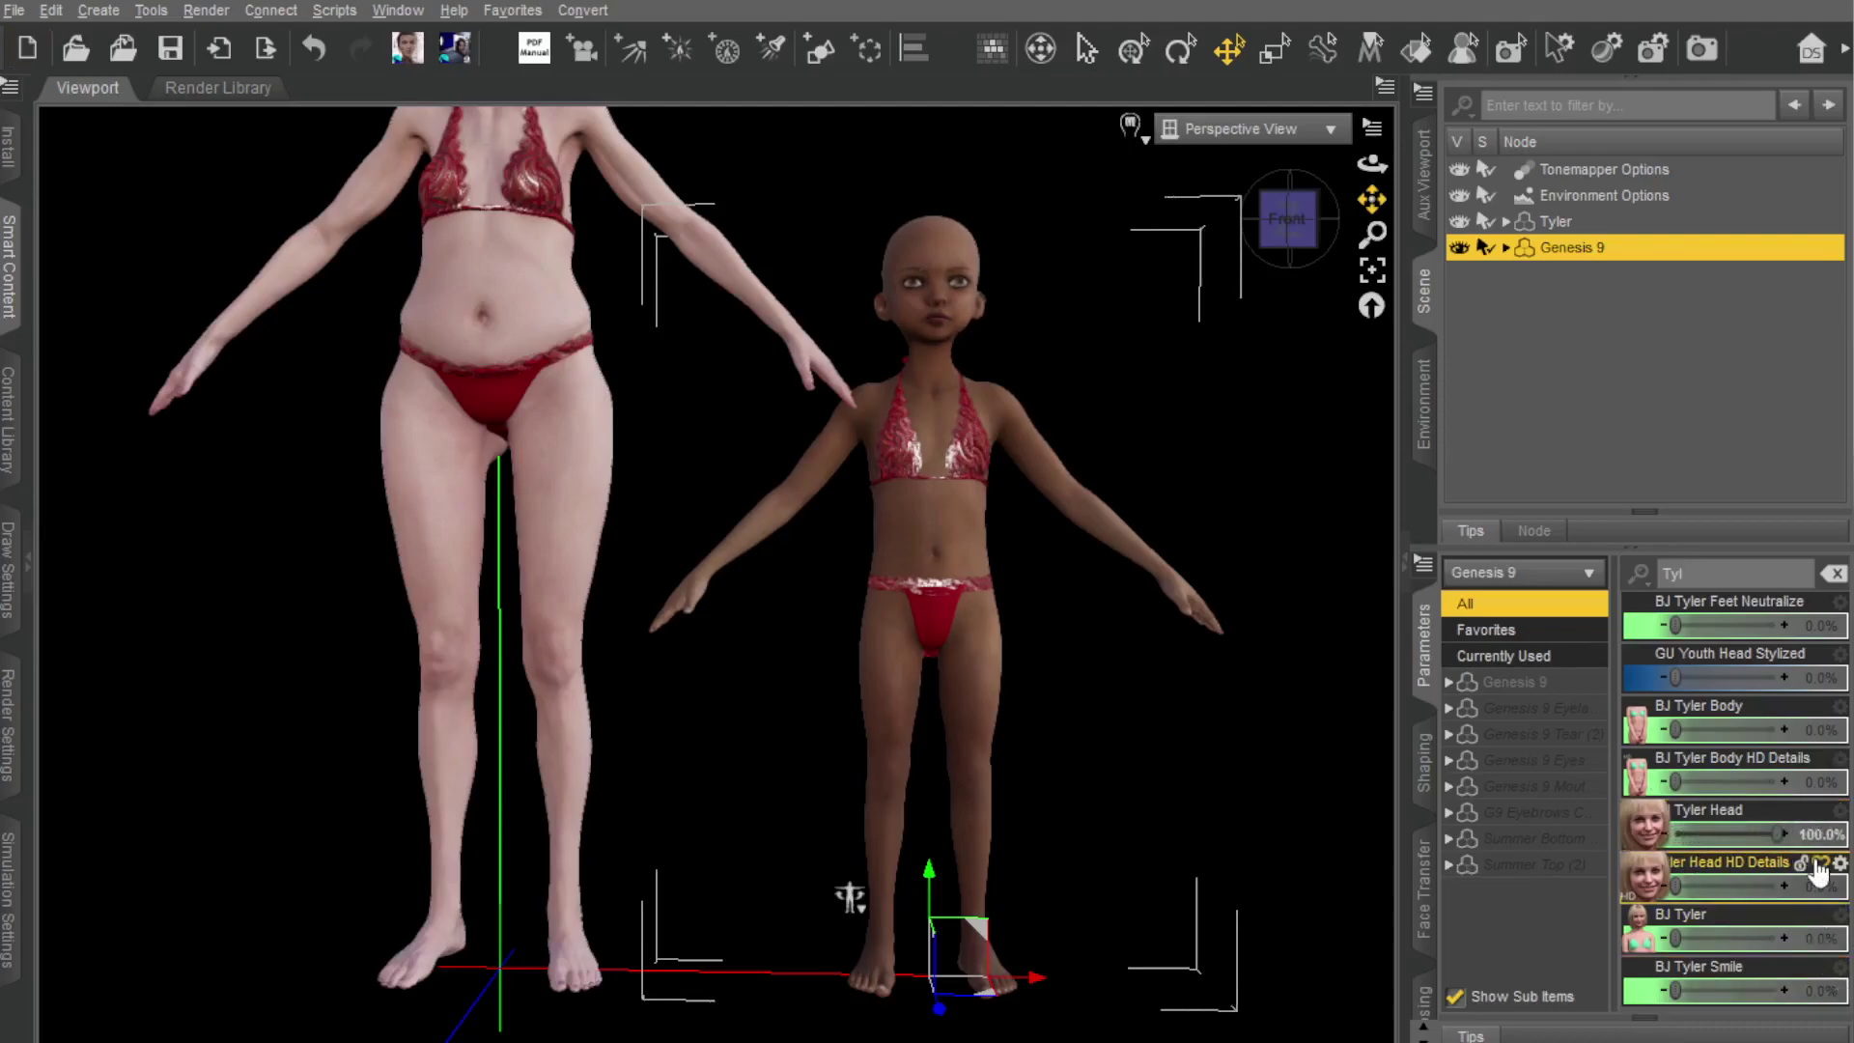
left_click_drag(1821, 886, 1833, 884)
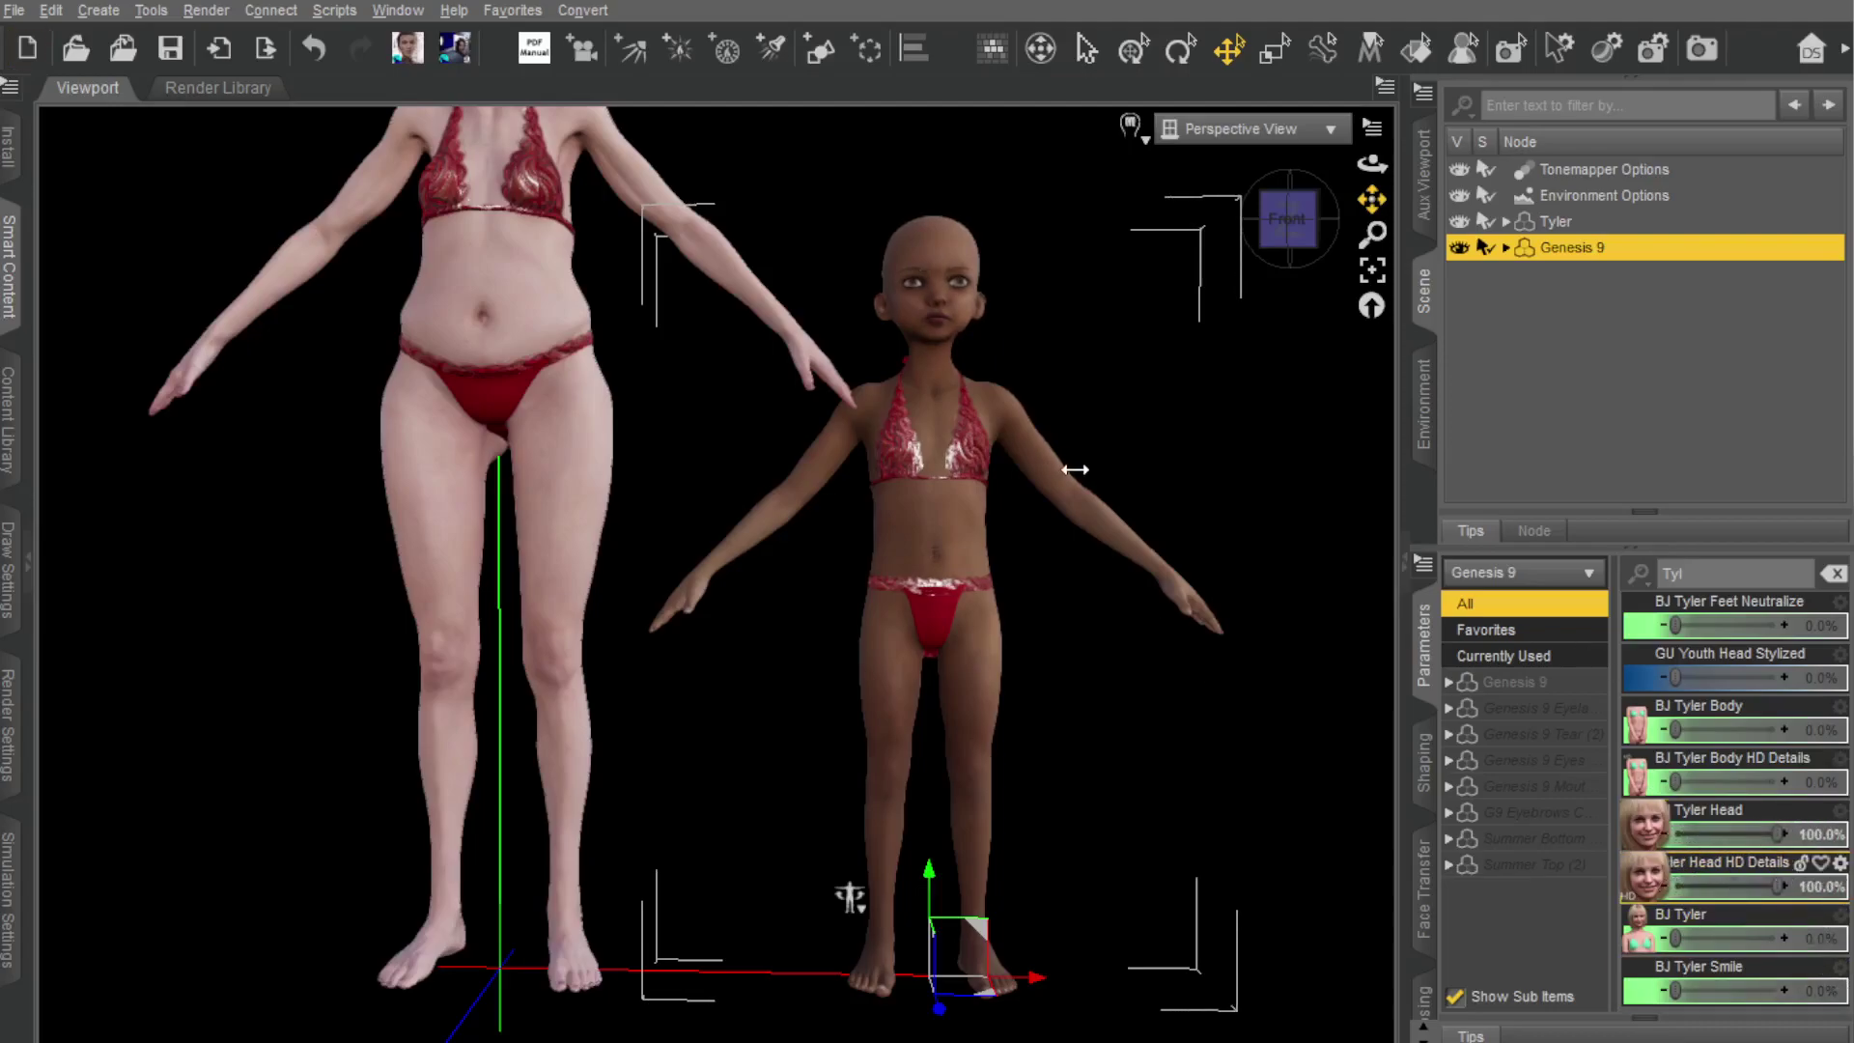
scroll(1075, 474, "up", 5)
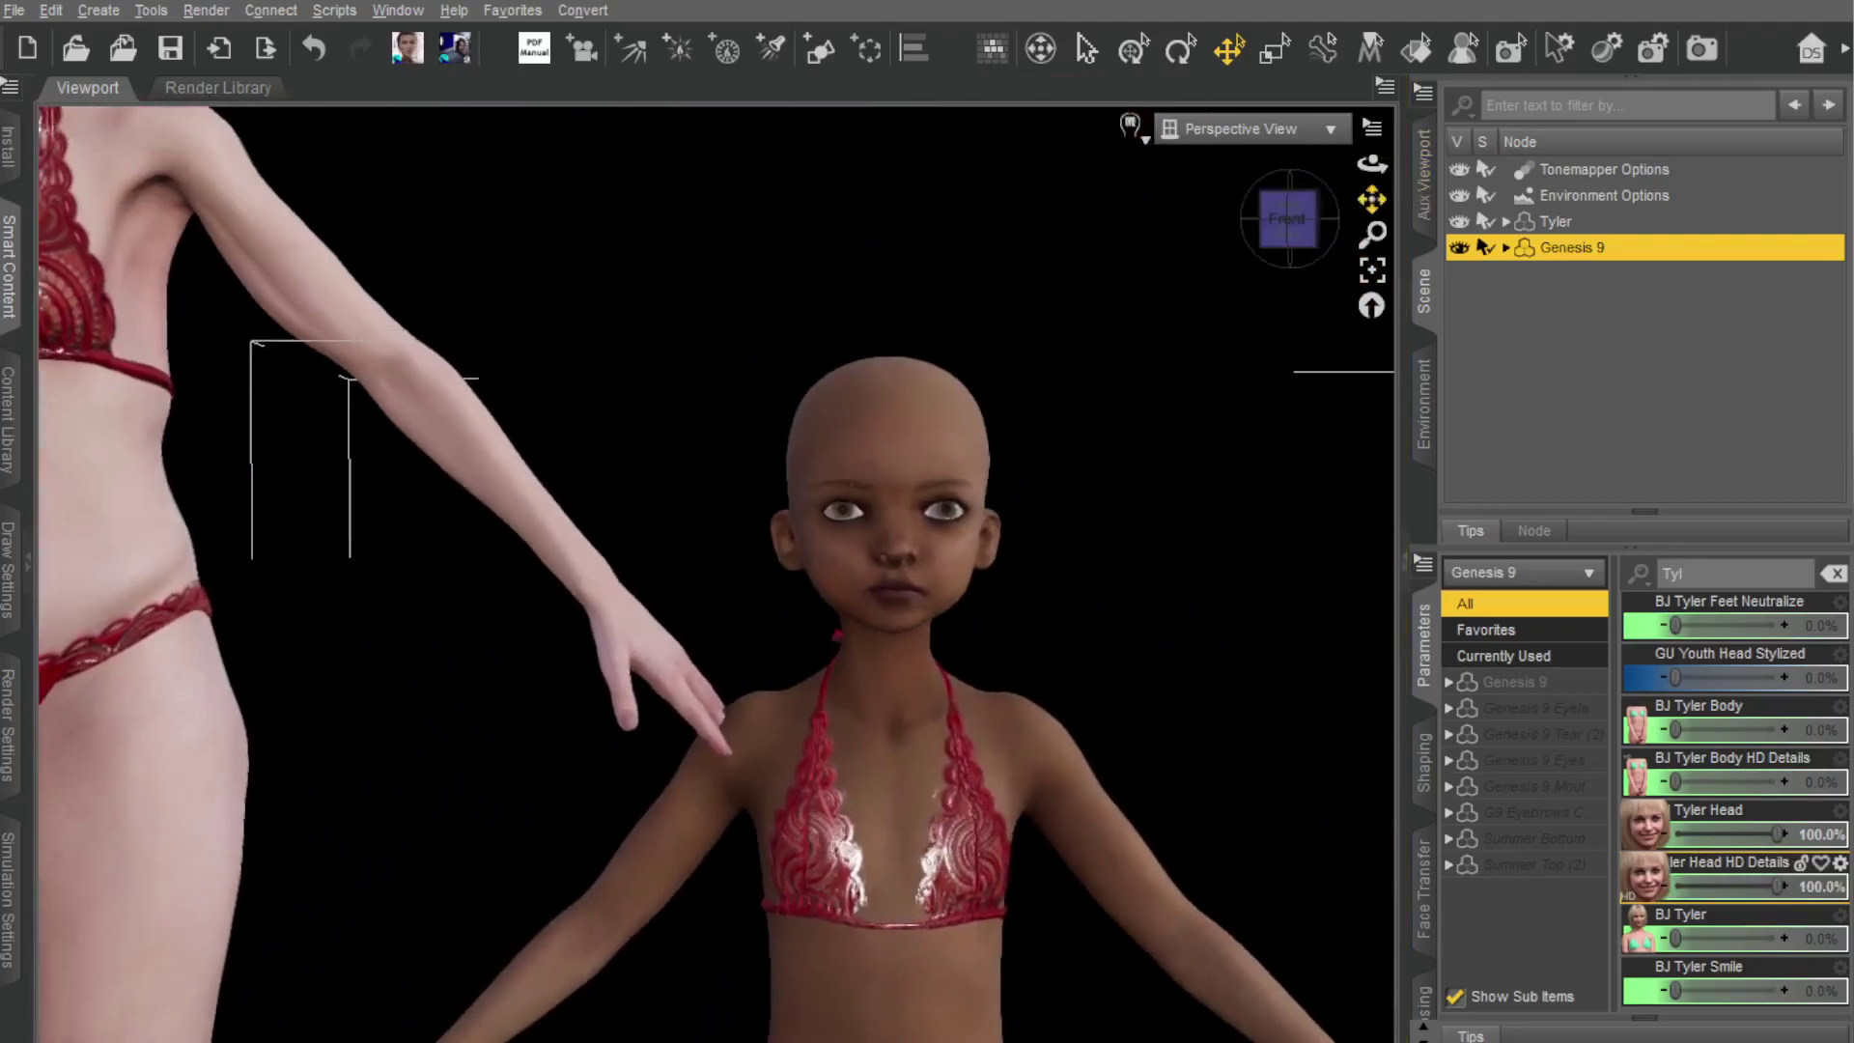
scroll(1179, 252, "up", 2)
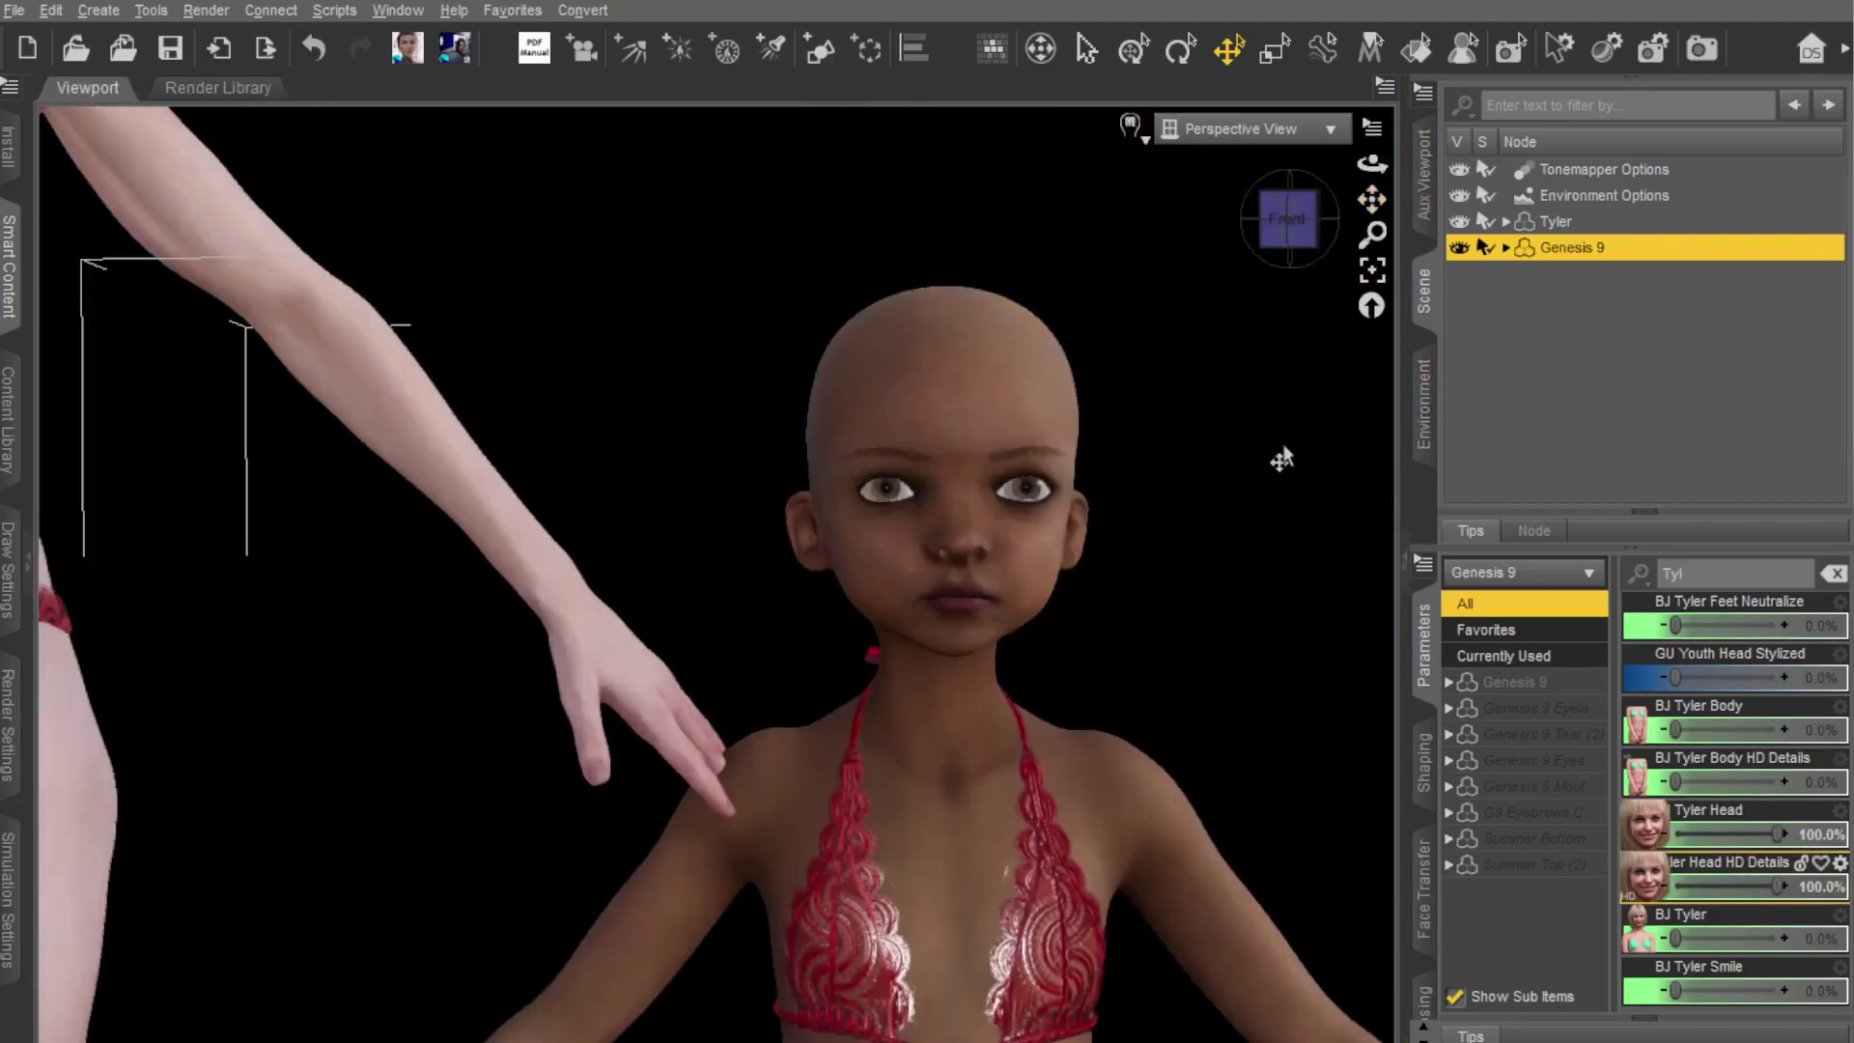
scroll(1213, 537, "down", 4)
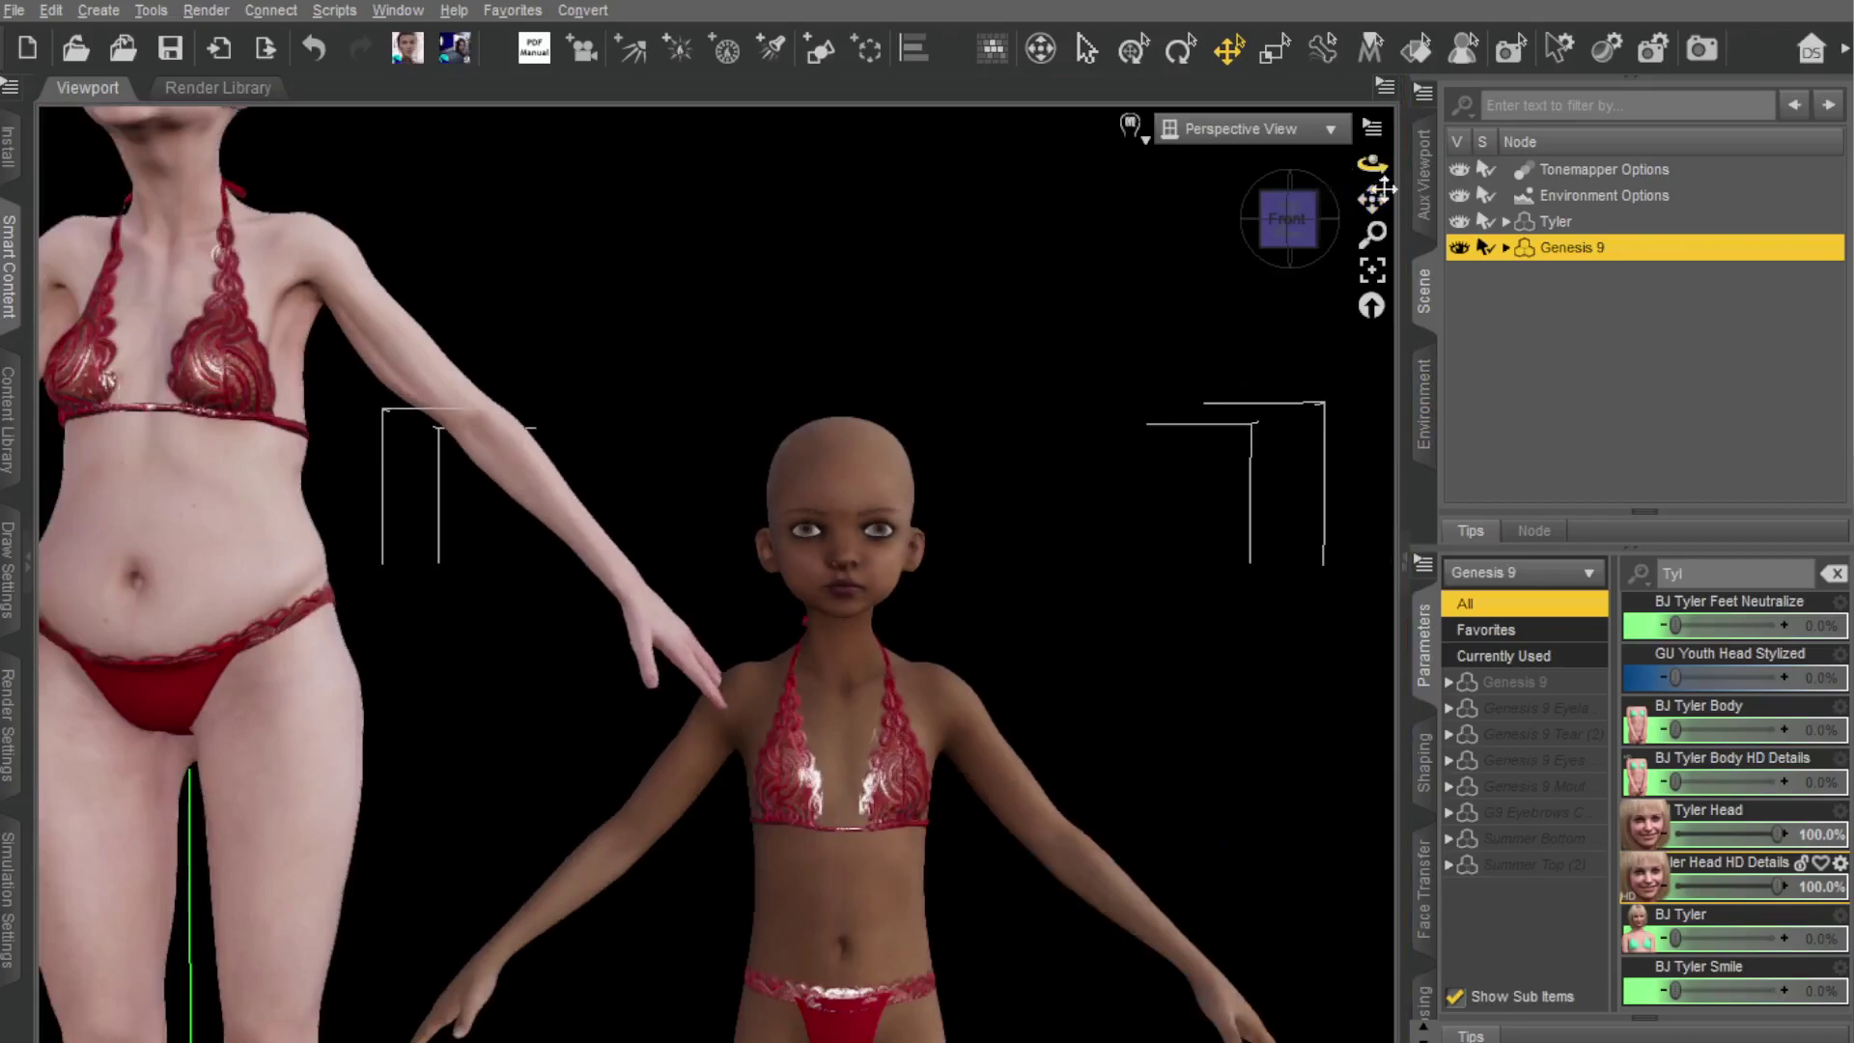
scroll(964, 592, "down", 5)
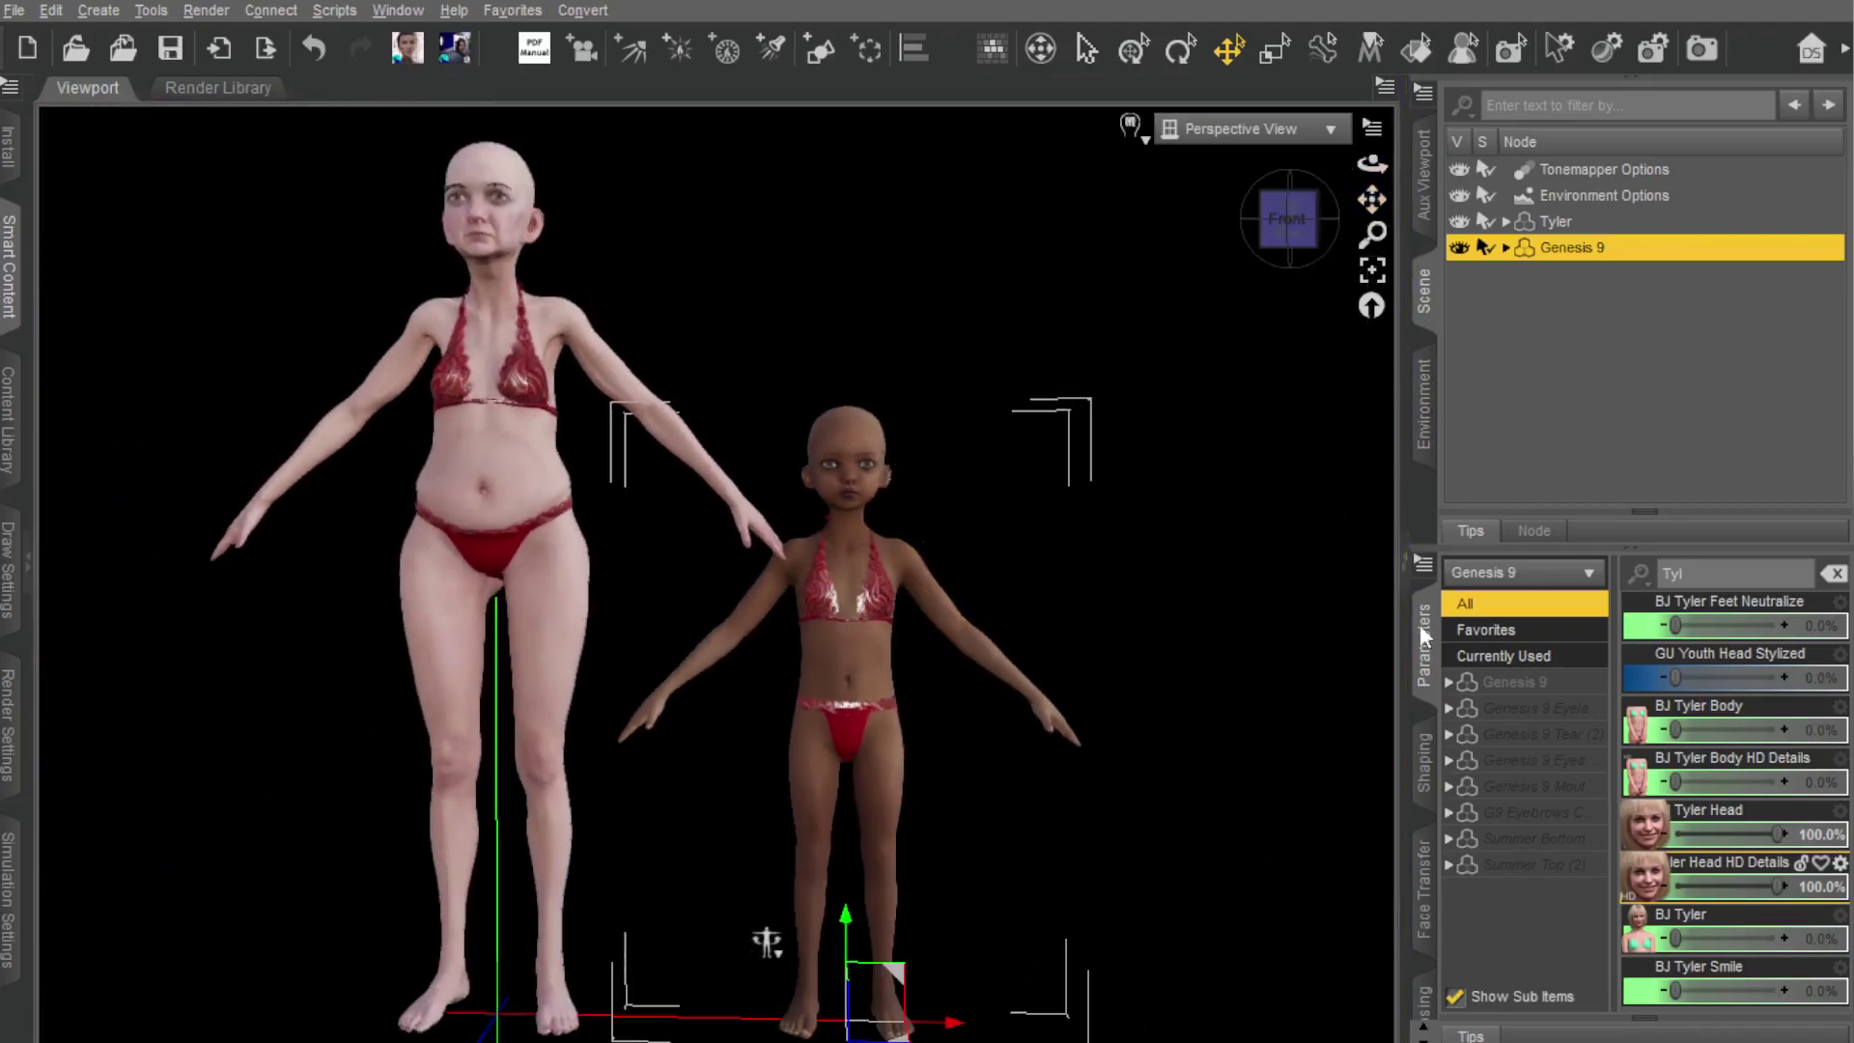
Step: Filter parameters for '3DU' again and age the Genesis 9 figure to 80
left_click(1566, 246)
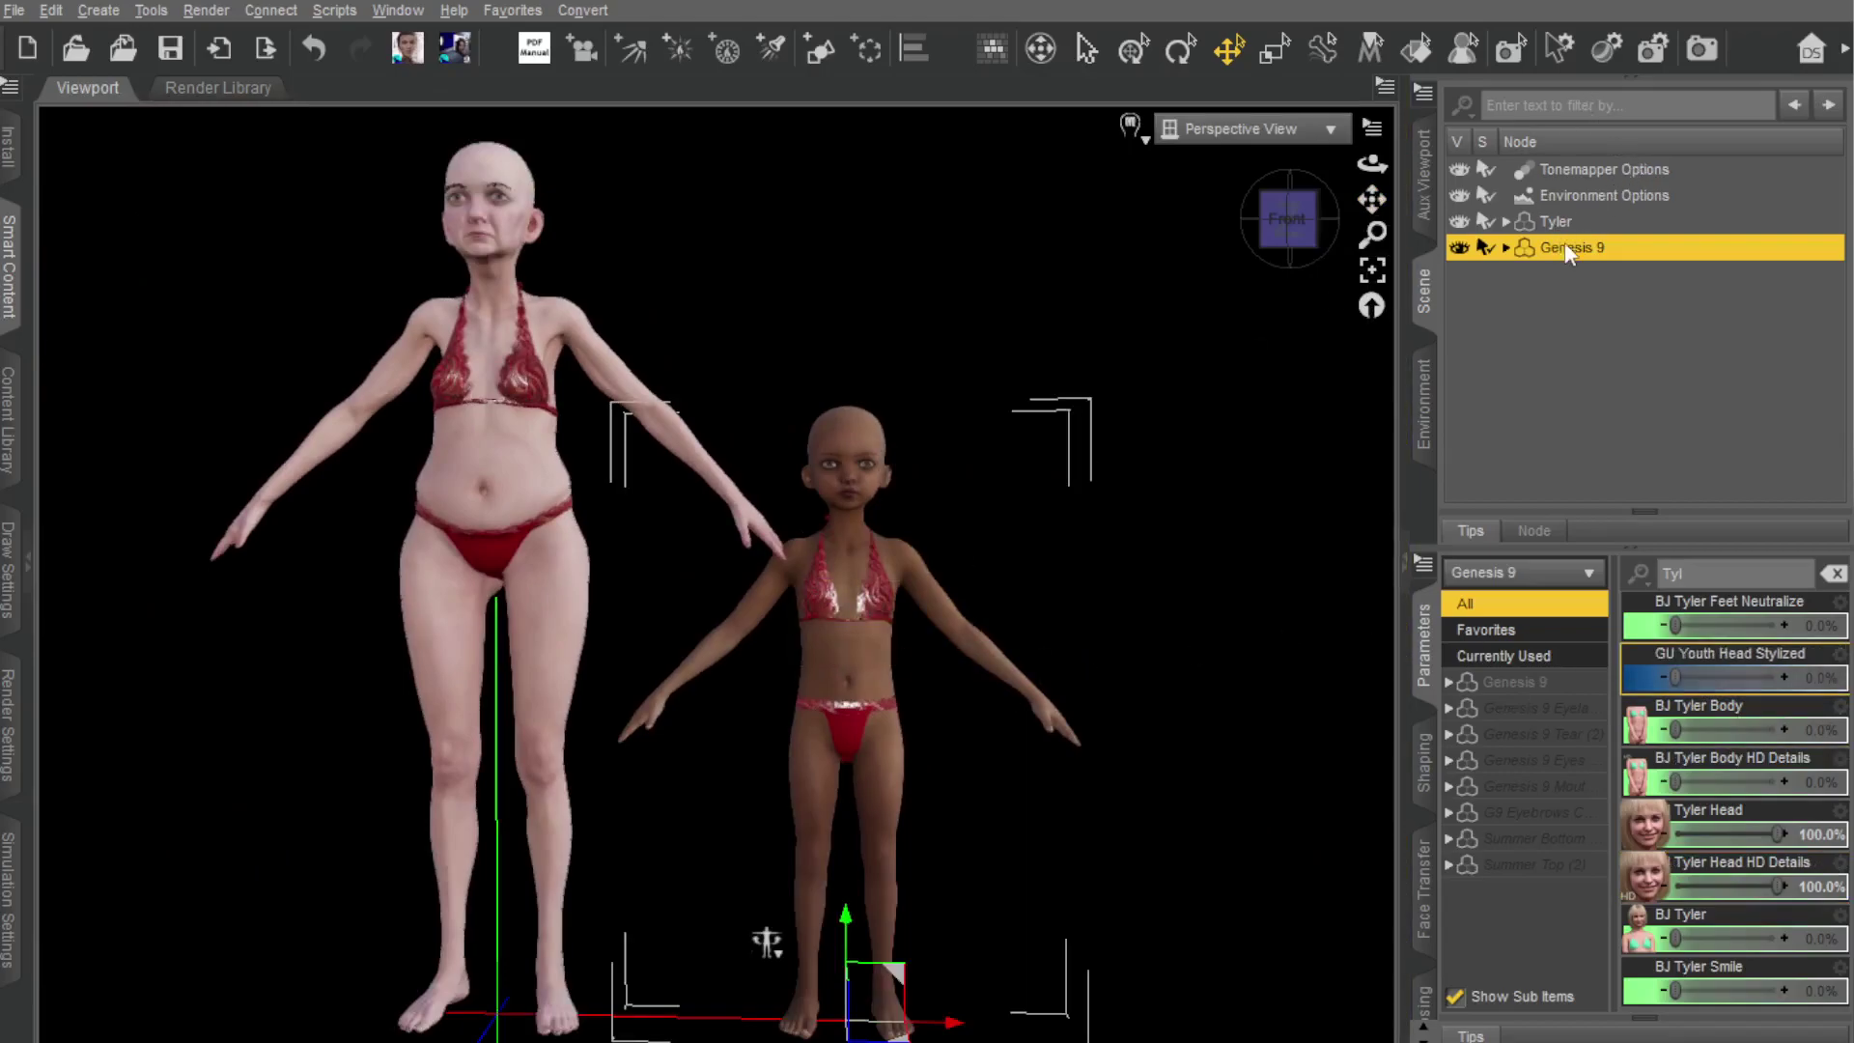
left_click(1833, 573)
left_click(1718, 576)
type("3DU")
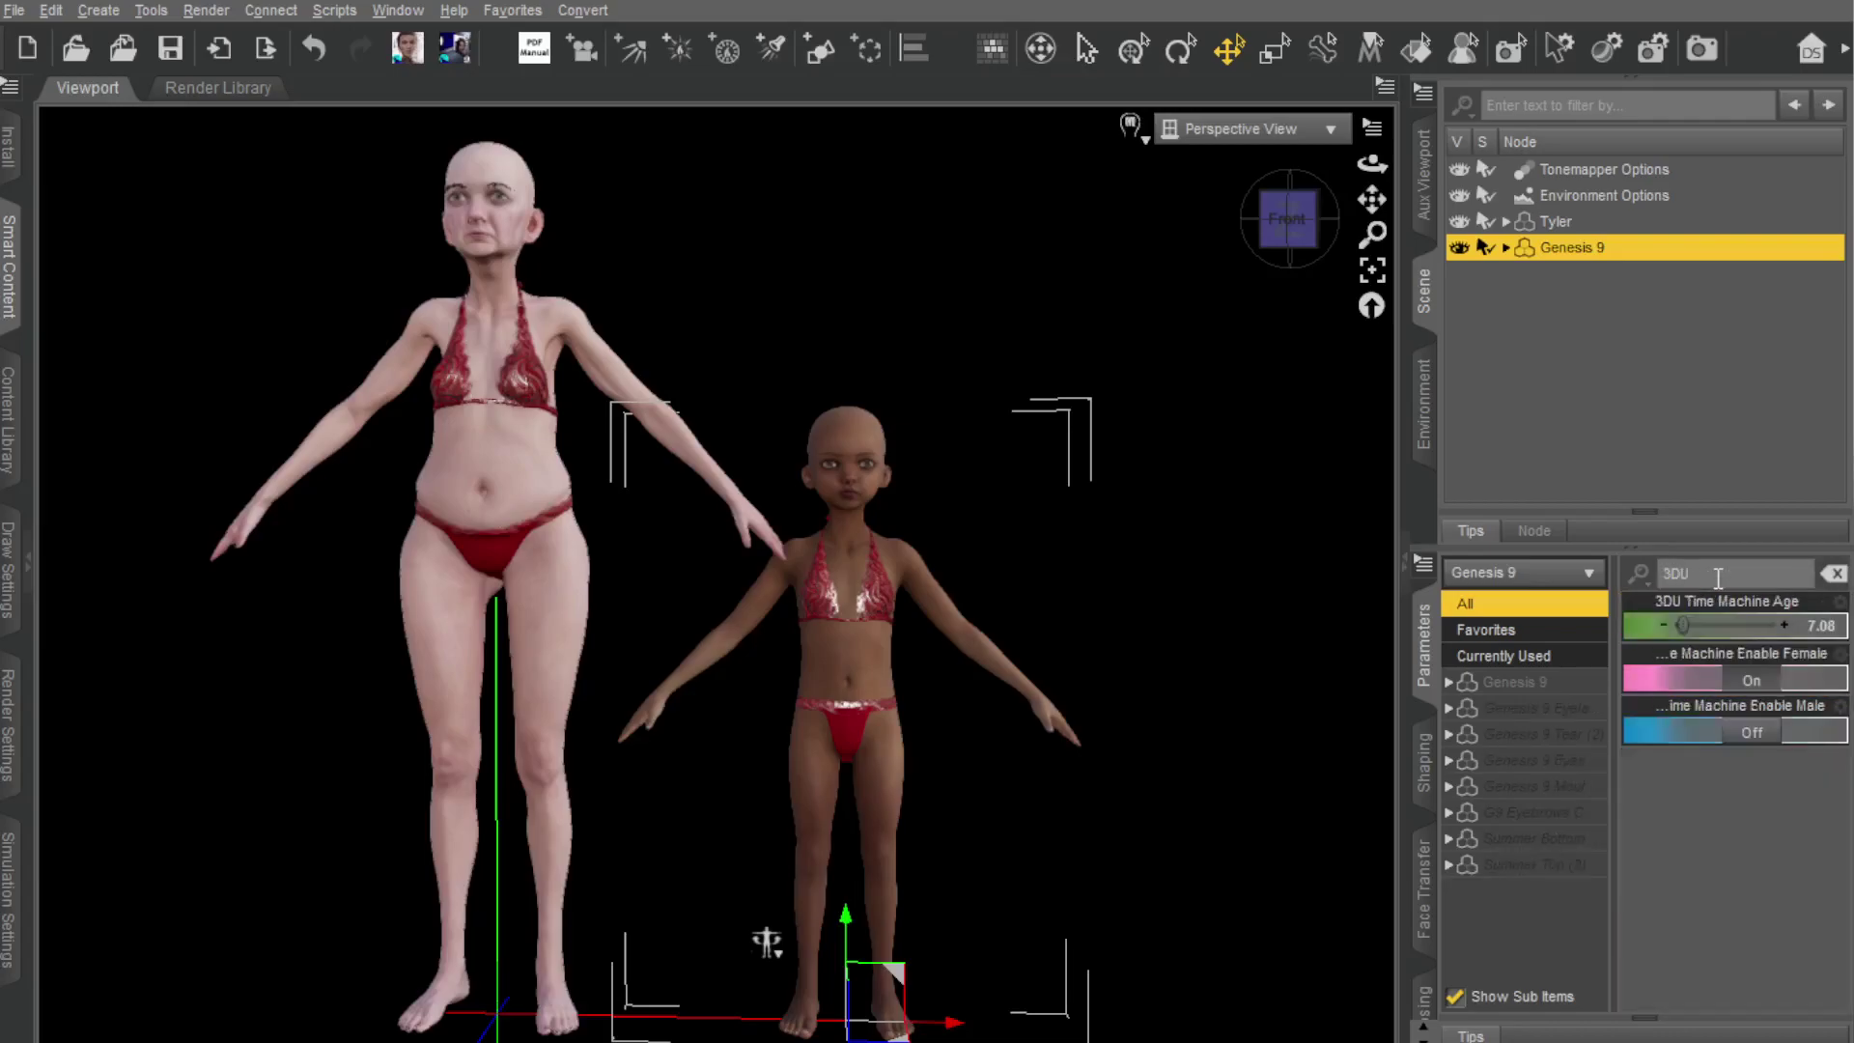
left_click_drag(1682, 624, 1798, 634)
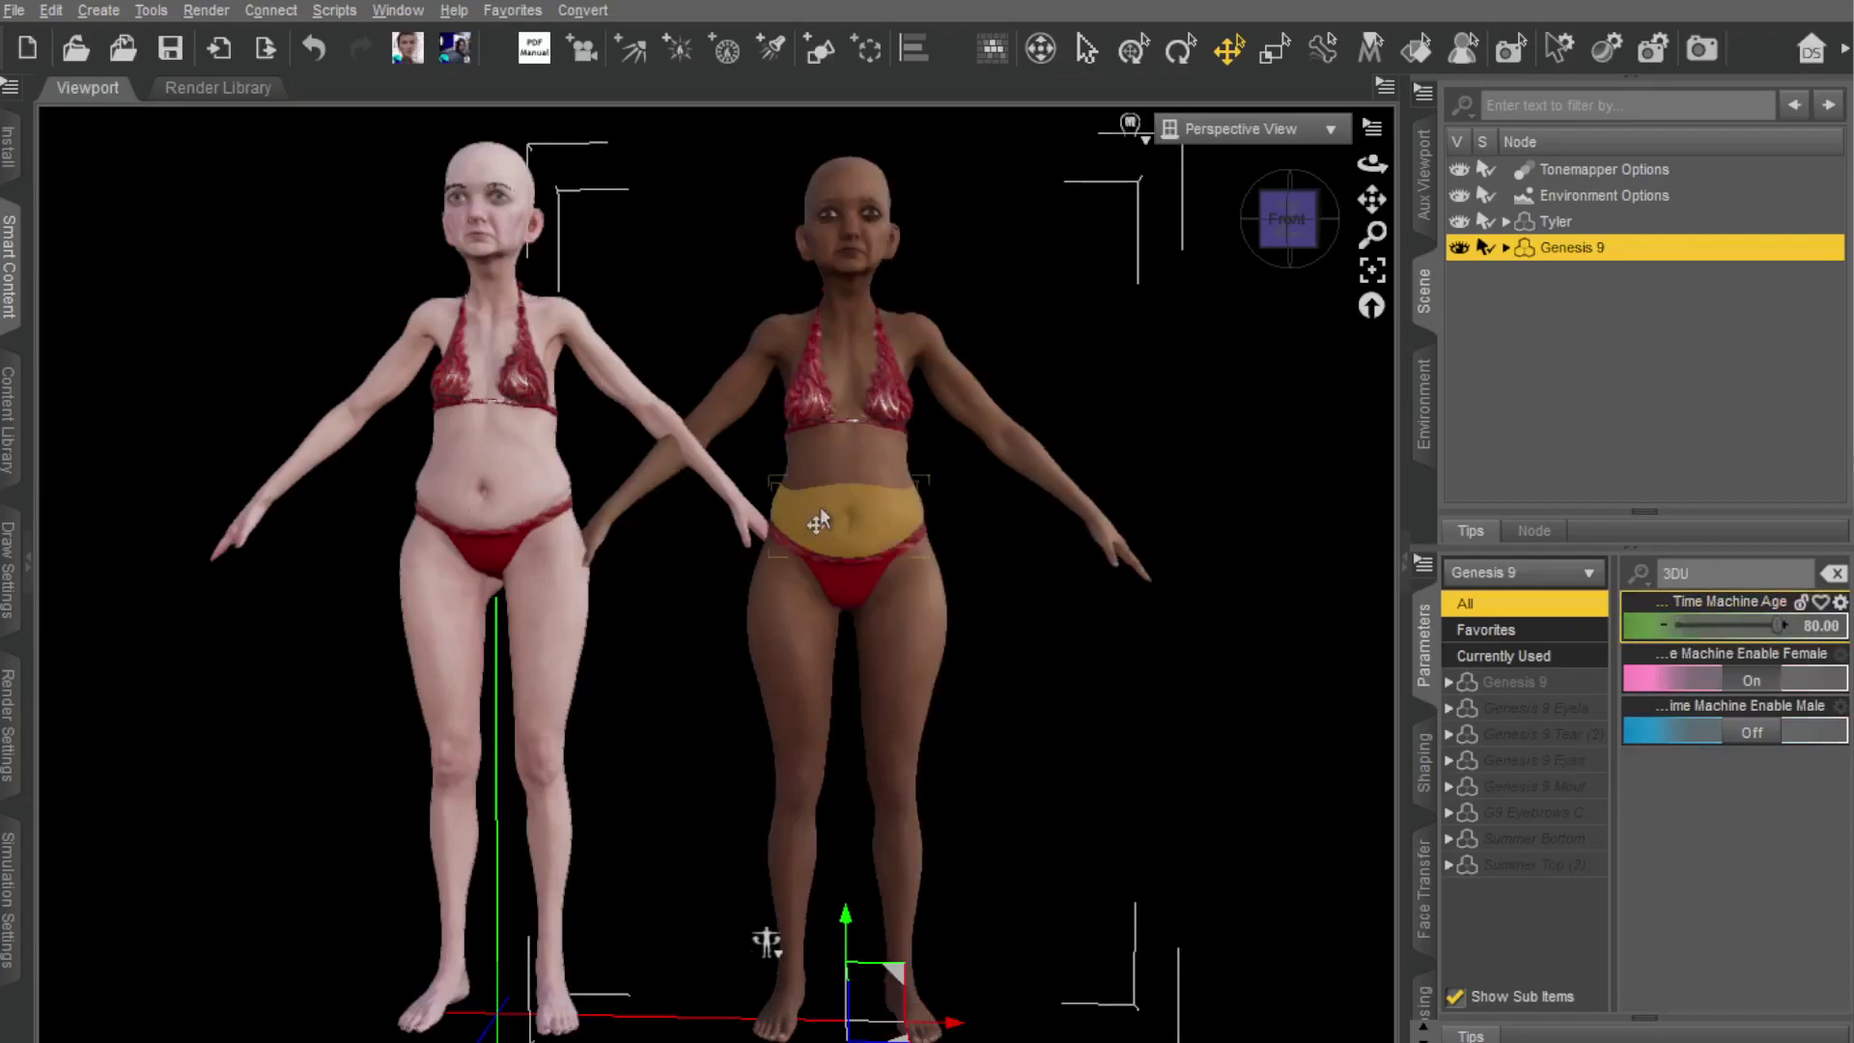
Step: Zoom the viewport onto both elderly figures' faces and show the Draw Settings pane
left_click_drag(1370, 199, 1341, 202)
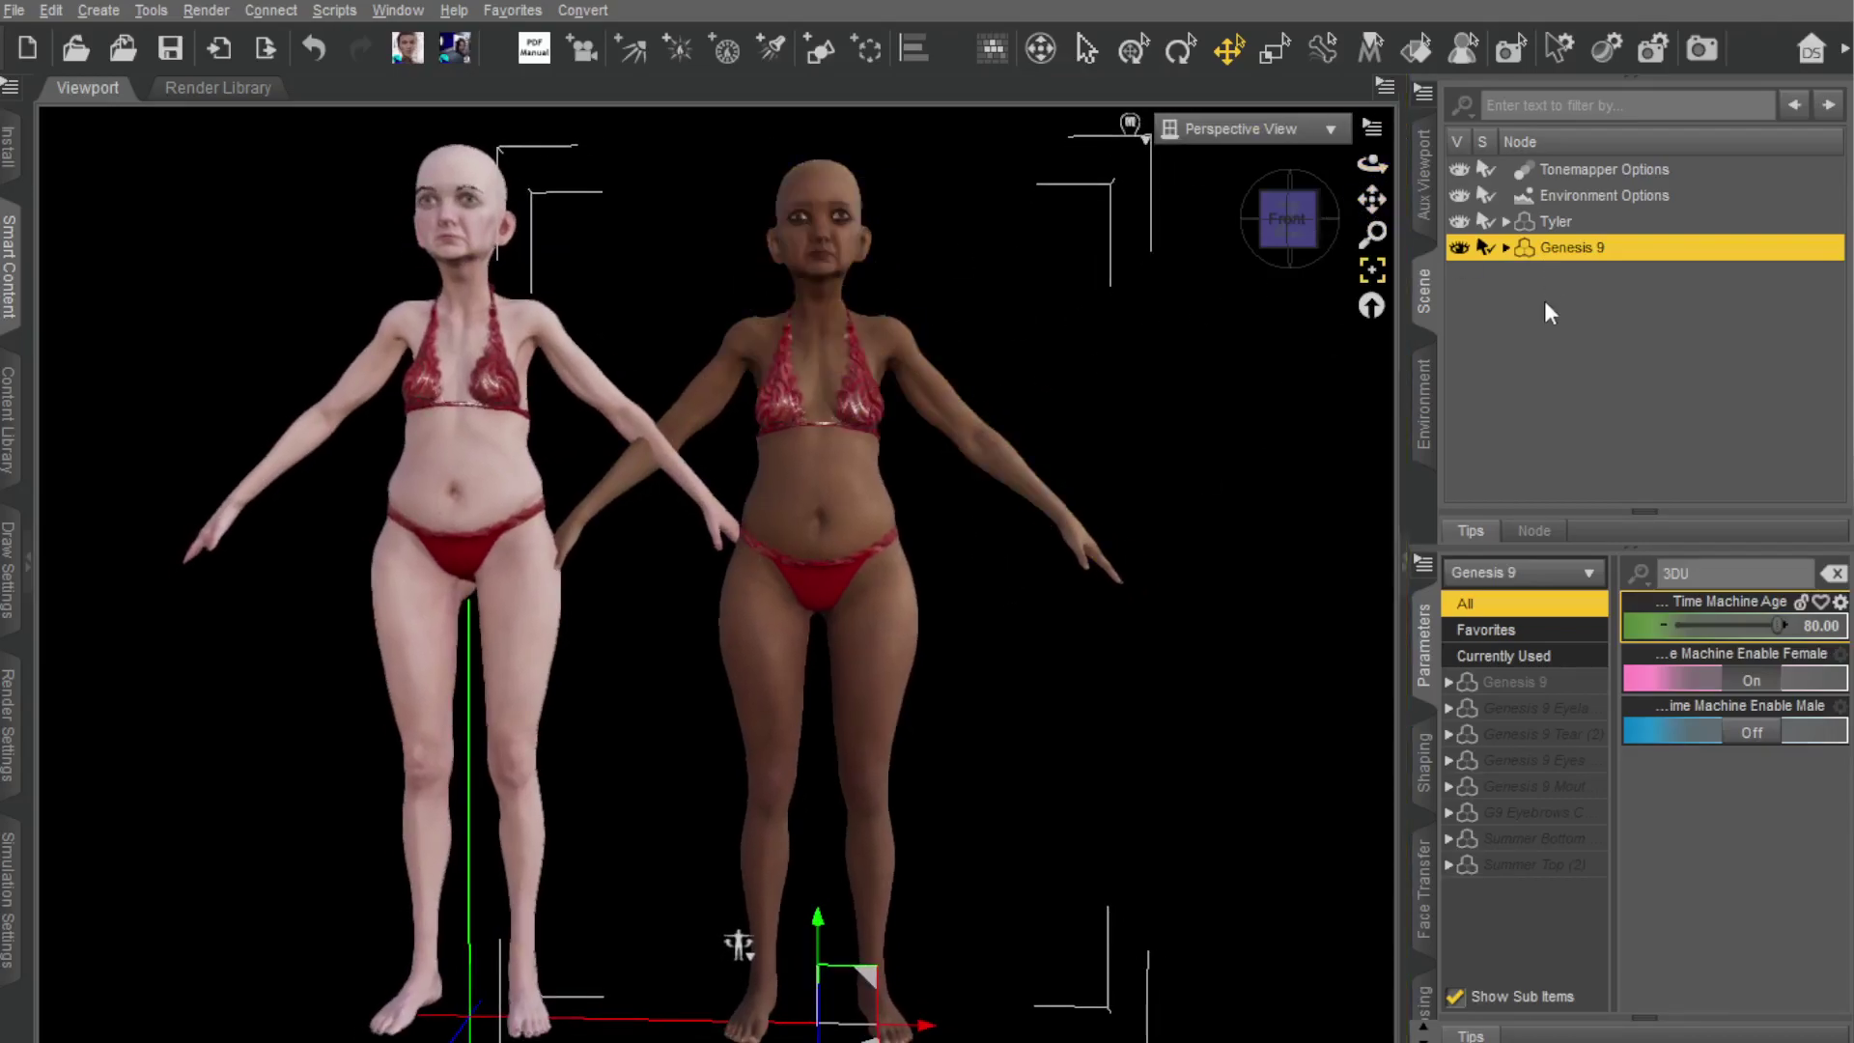
left_click_drag(1372, 233, 1389, 349)
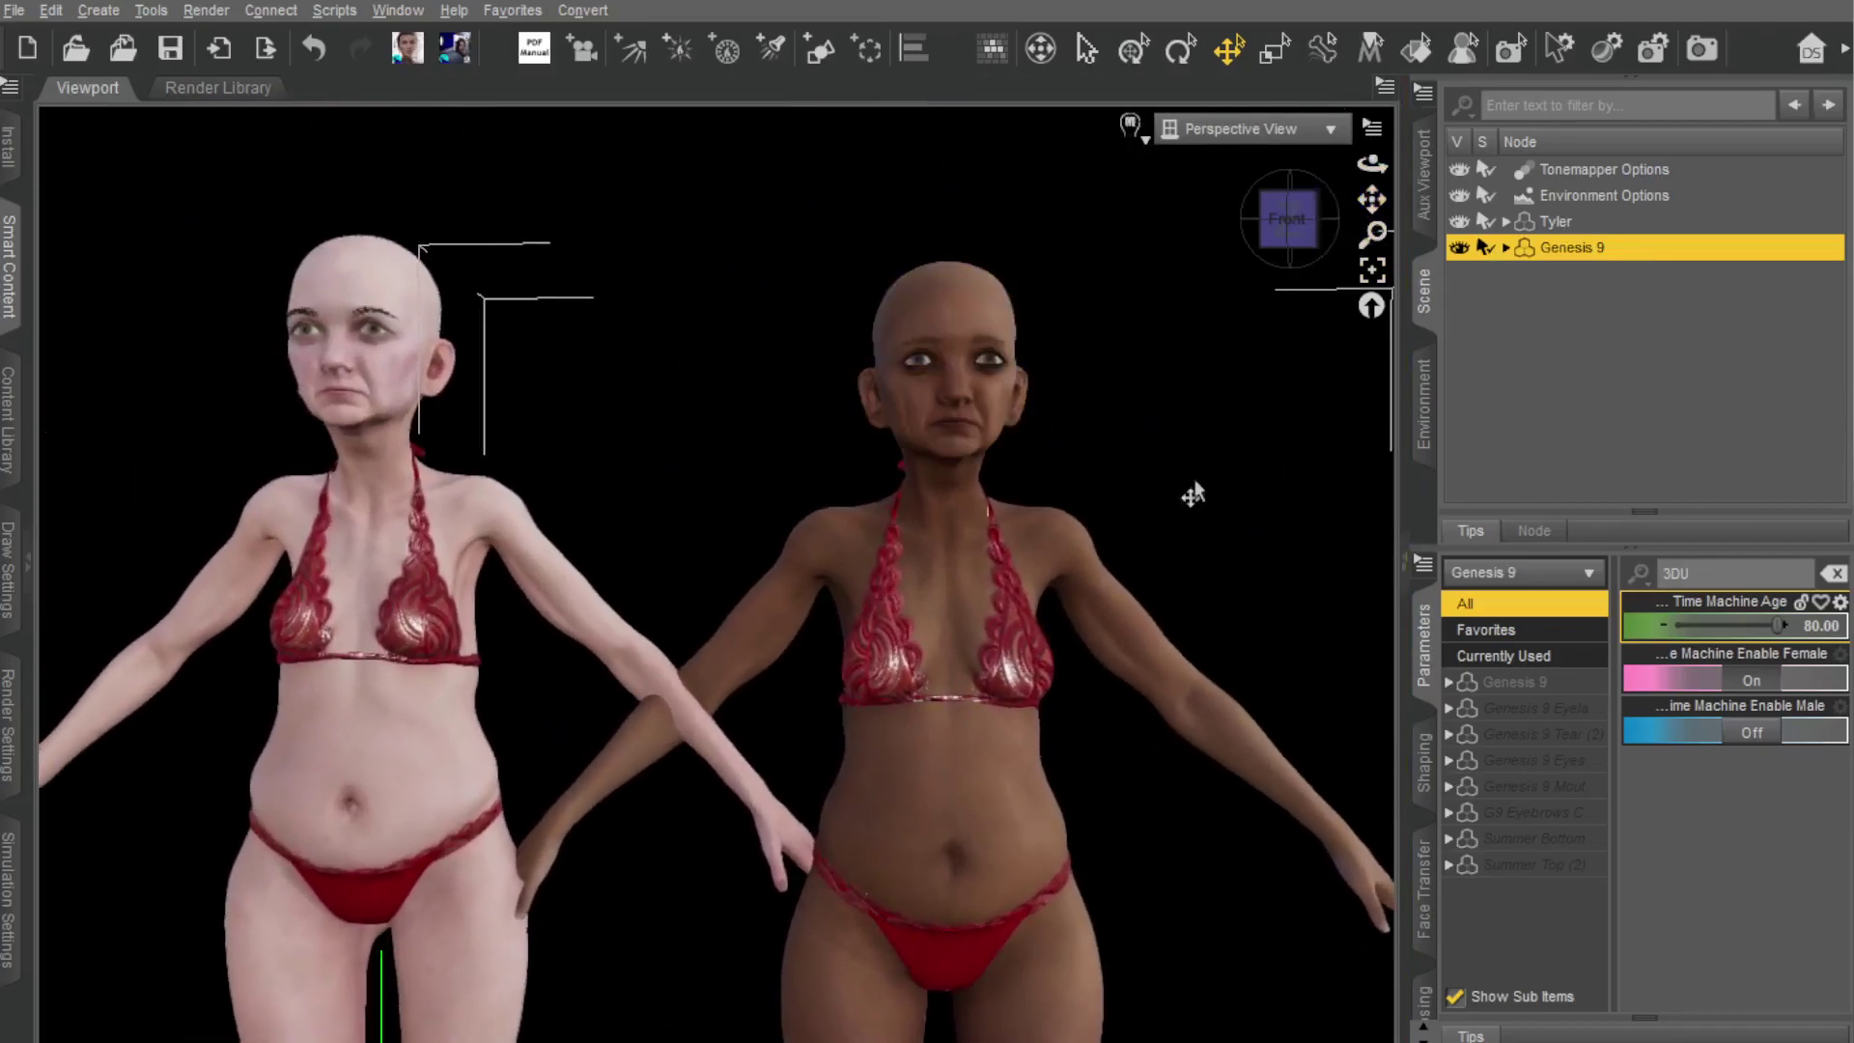
scroll(650, 409, "up", 1)
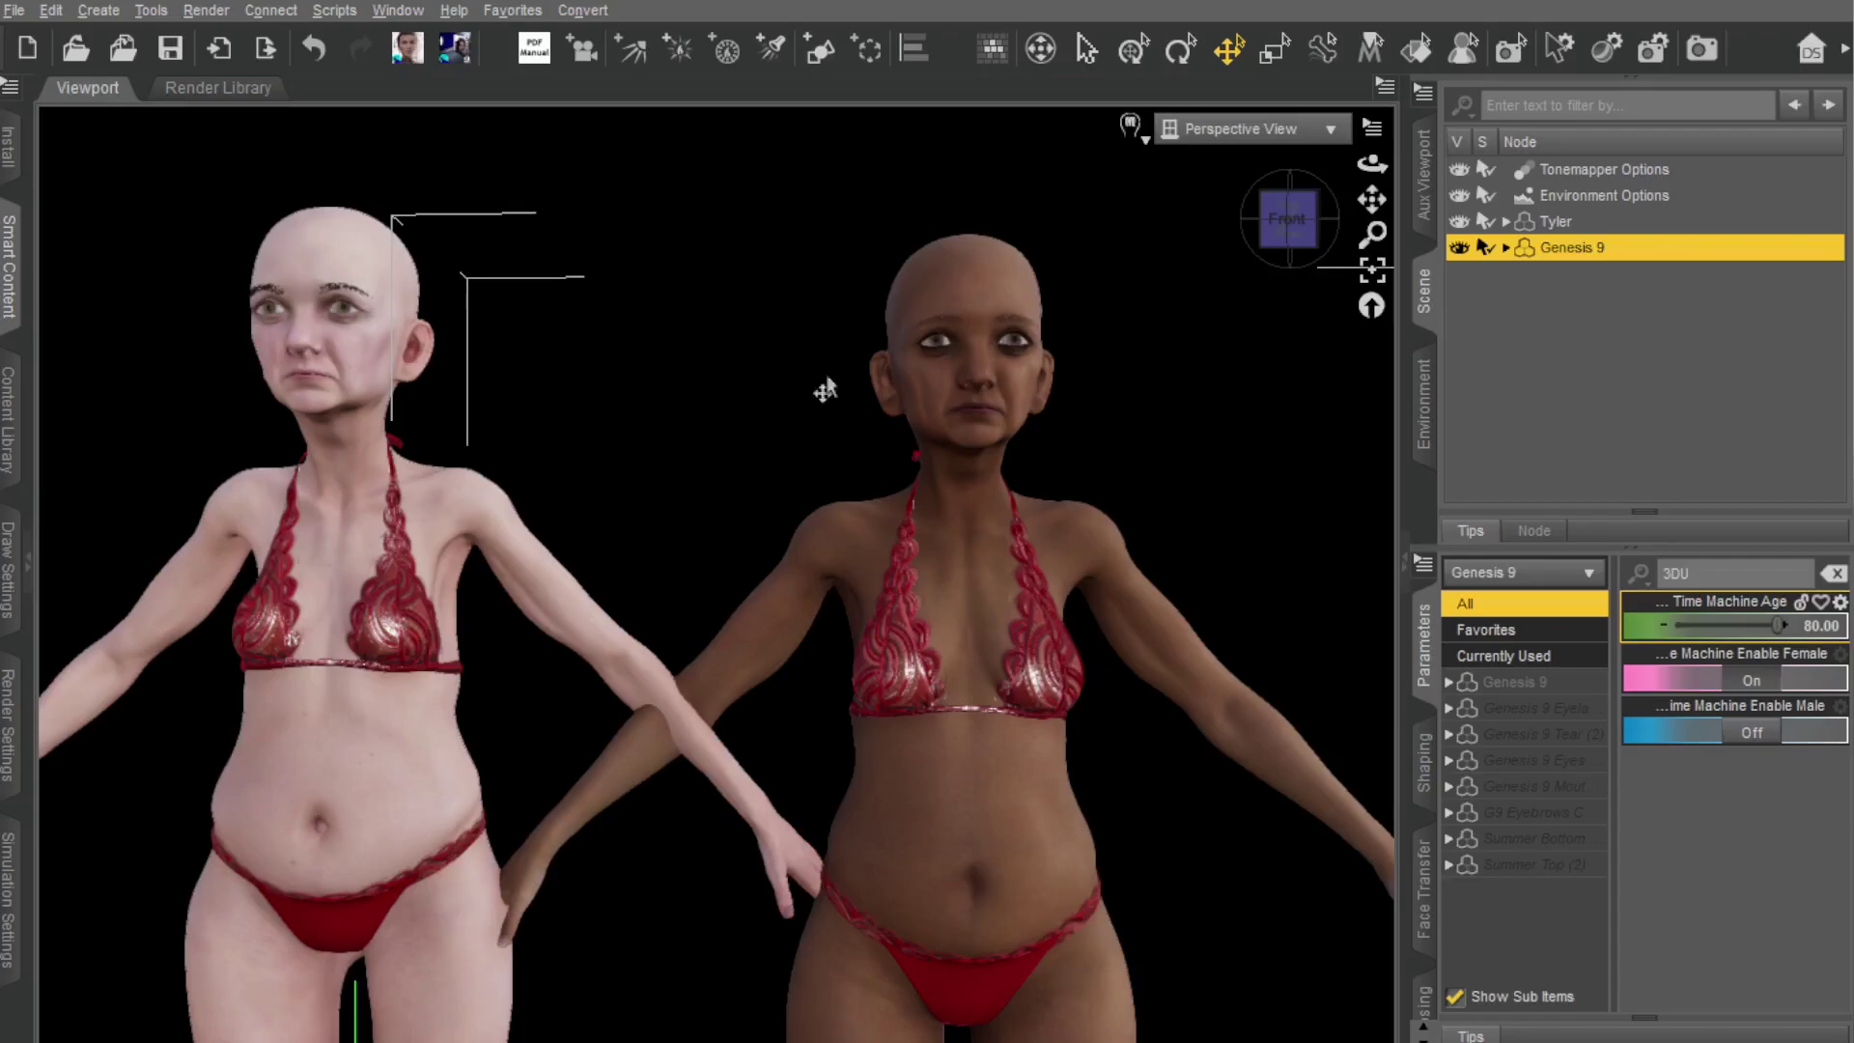
scroll(1092, 454, "up", 3)
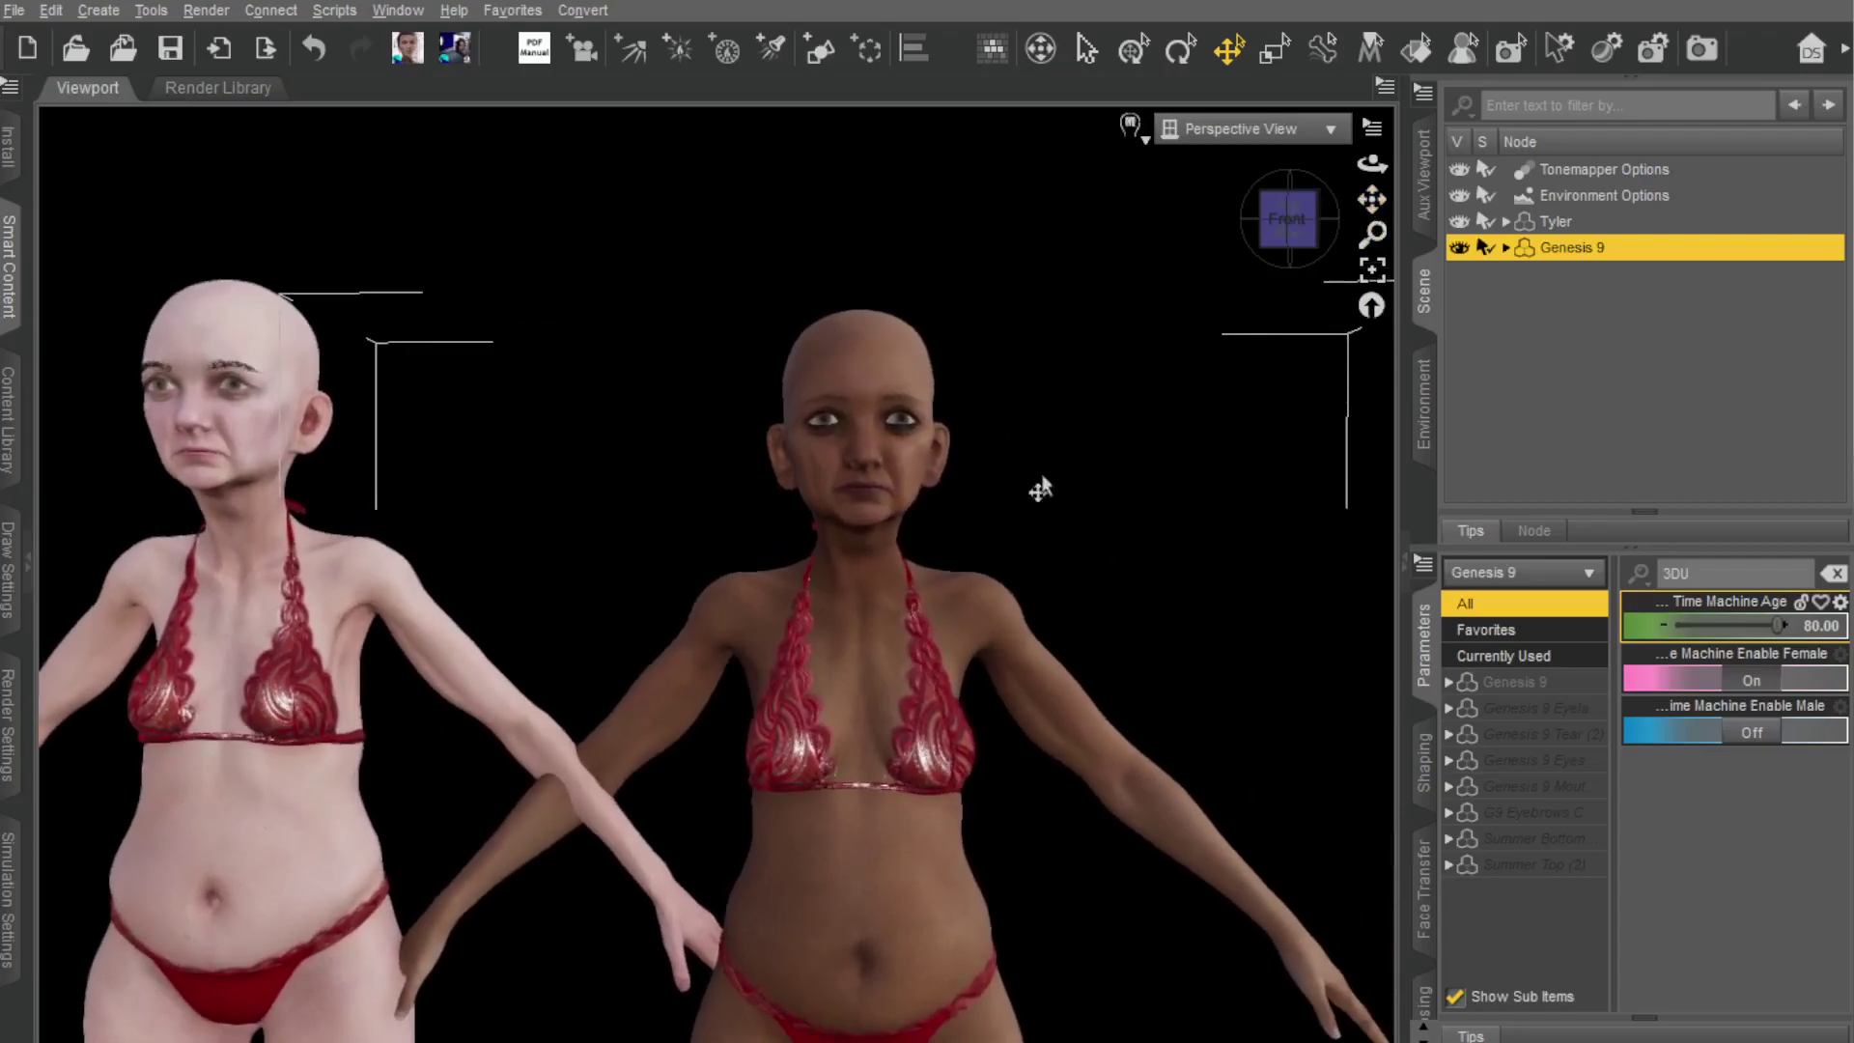
left_click(9, 570)
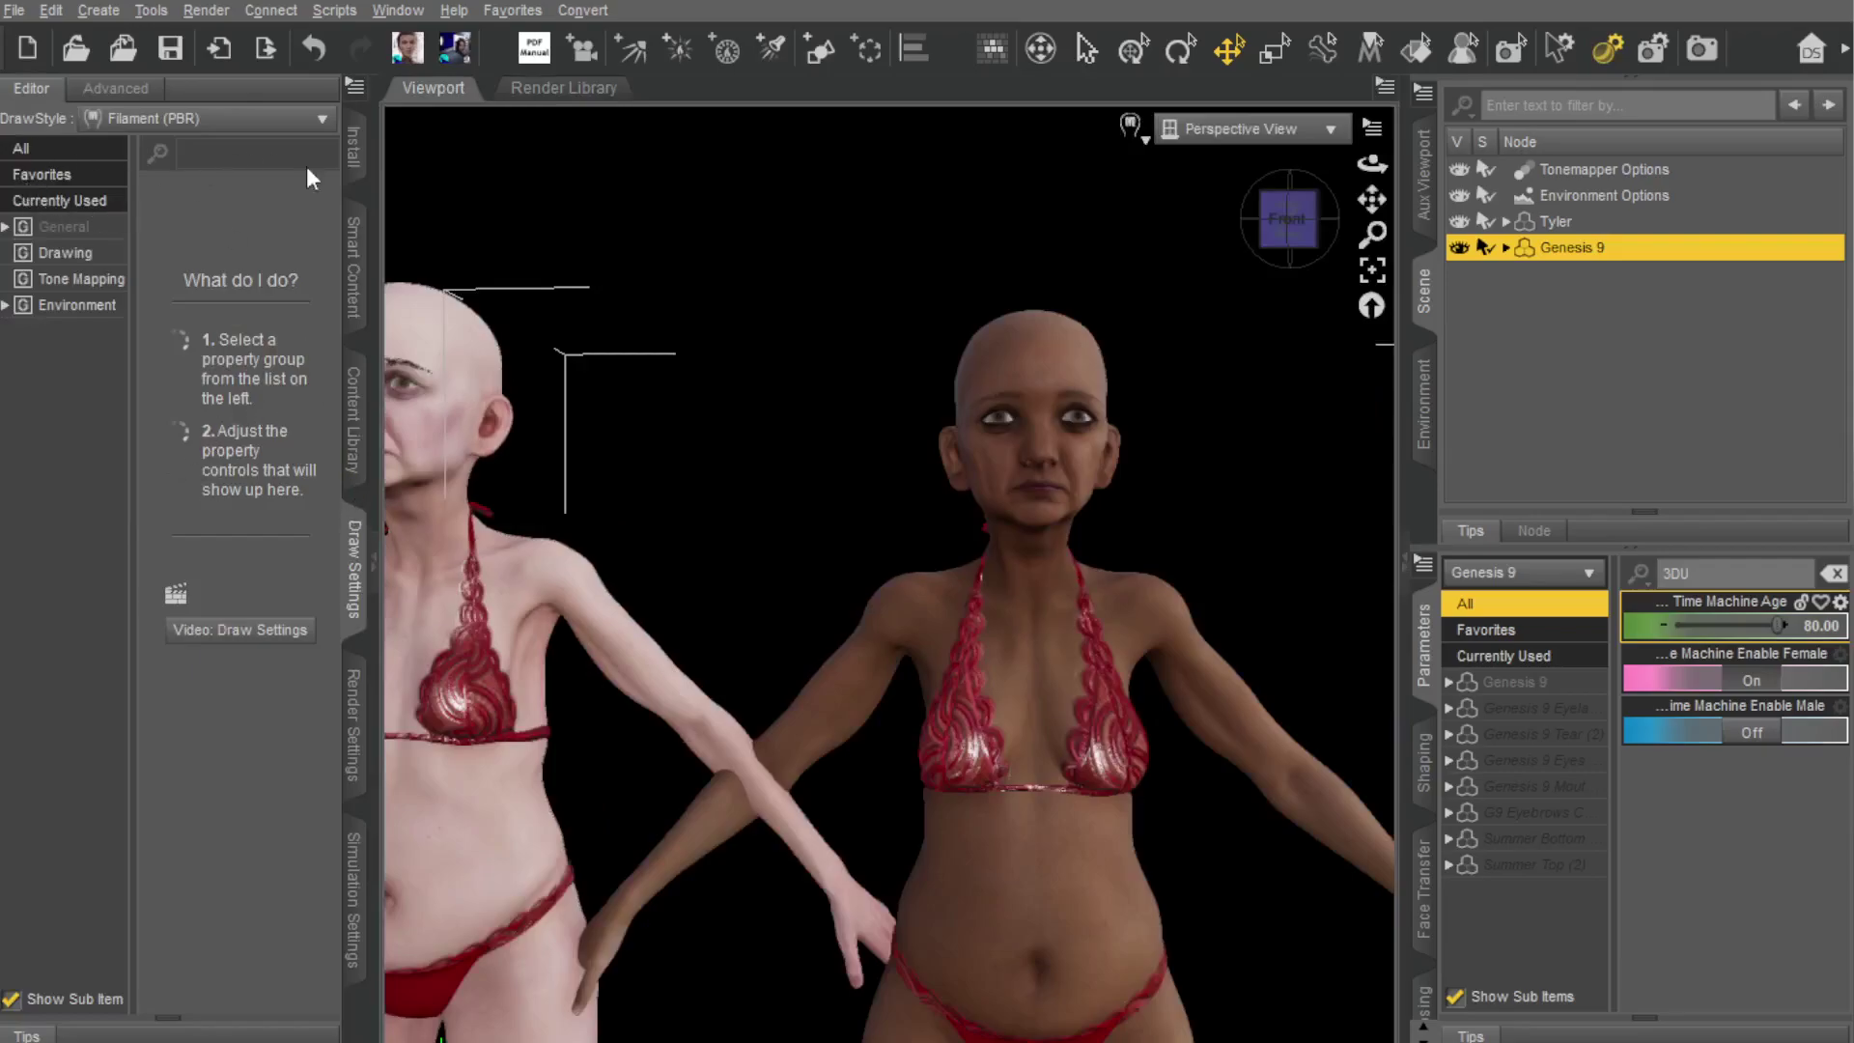
Step: Locate Aging Face Details HD in the installed products and select the Parameters filter text for 'AFD'
left_click(353, 270)
left_click(19, 123)
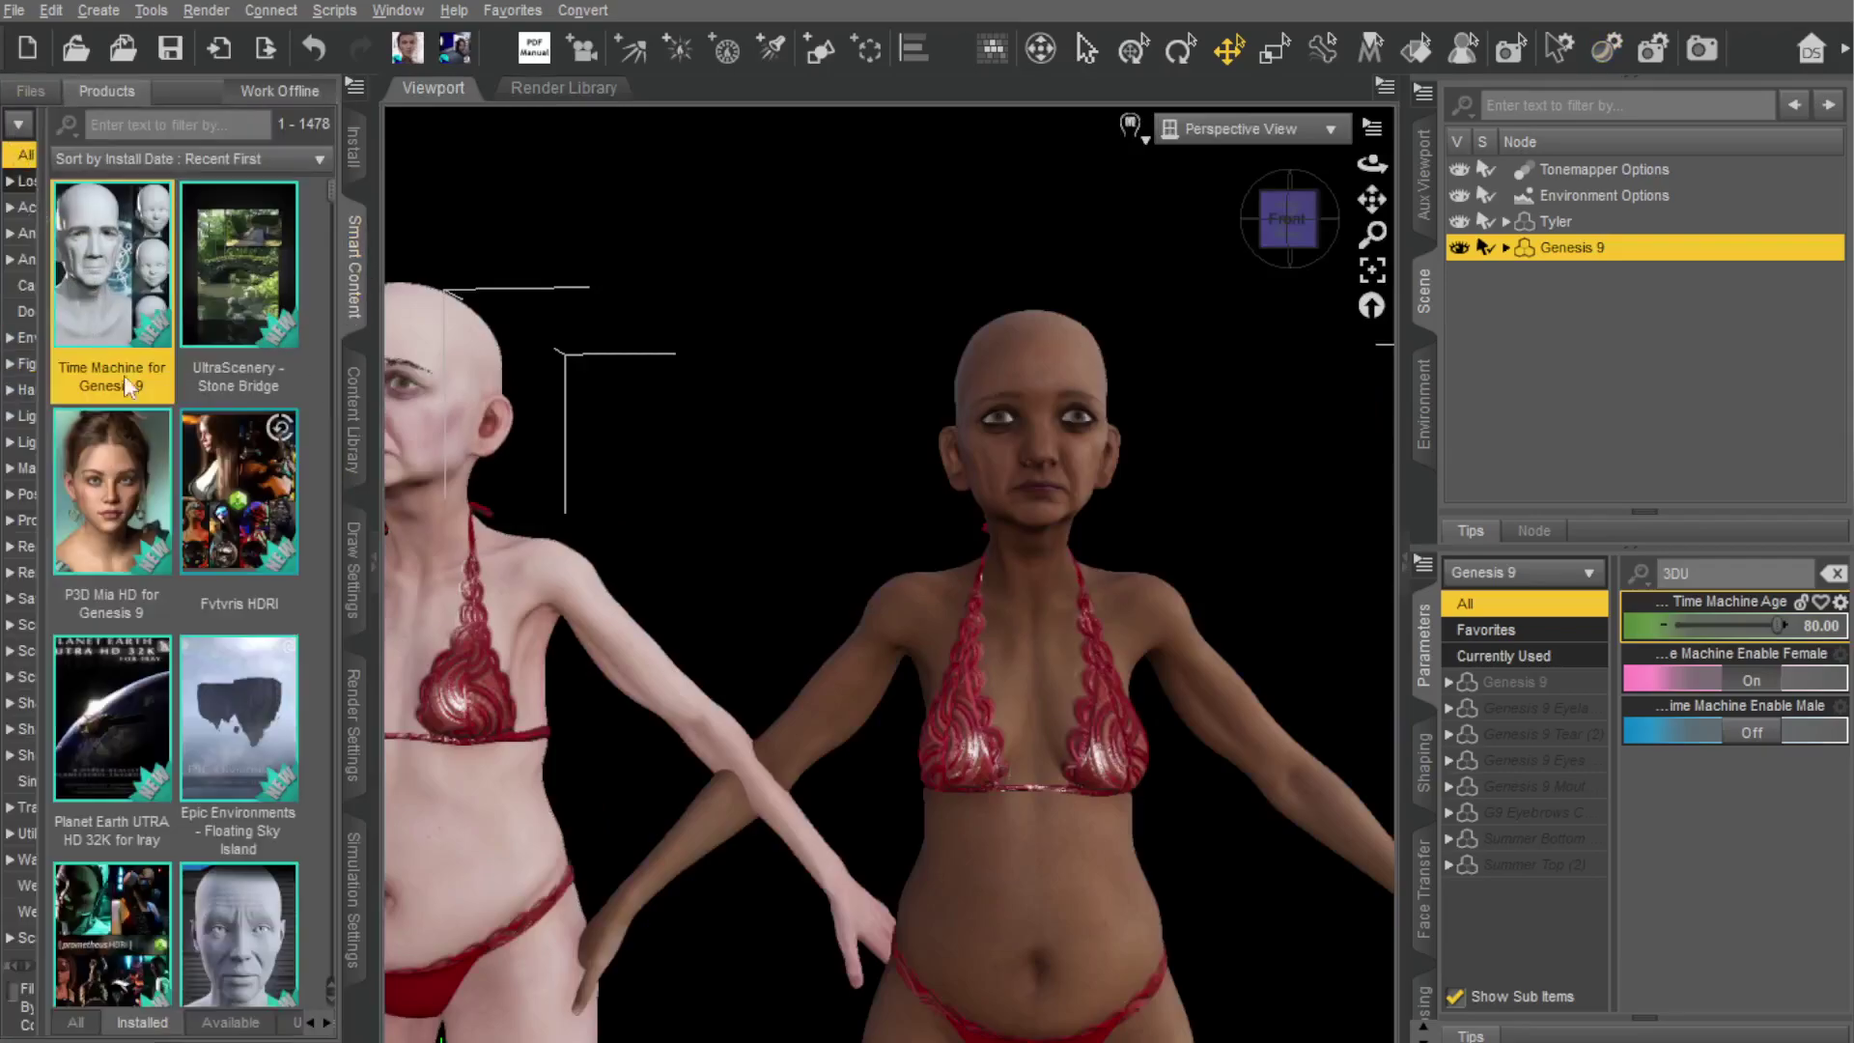
scroll(251, 494, "down", 1)
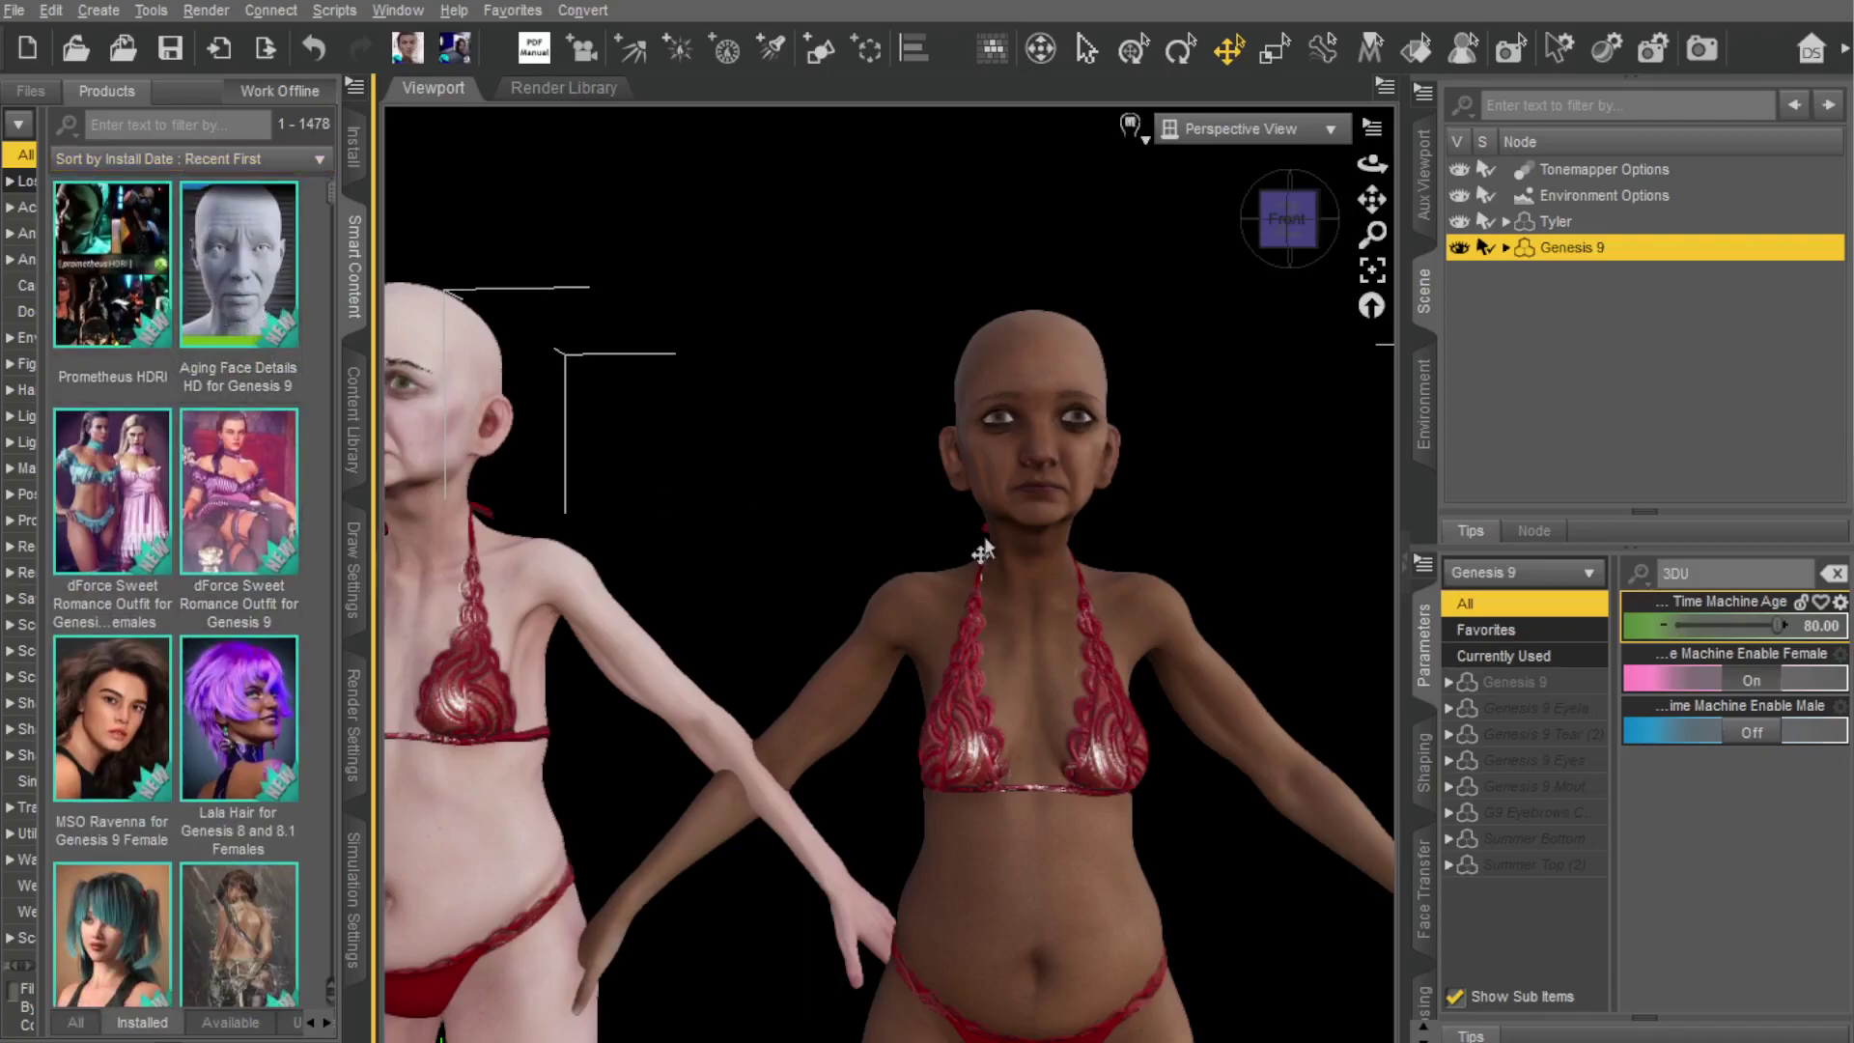
left_click_drag(1700, 573, 1494, 586)
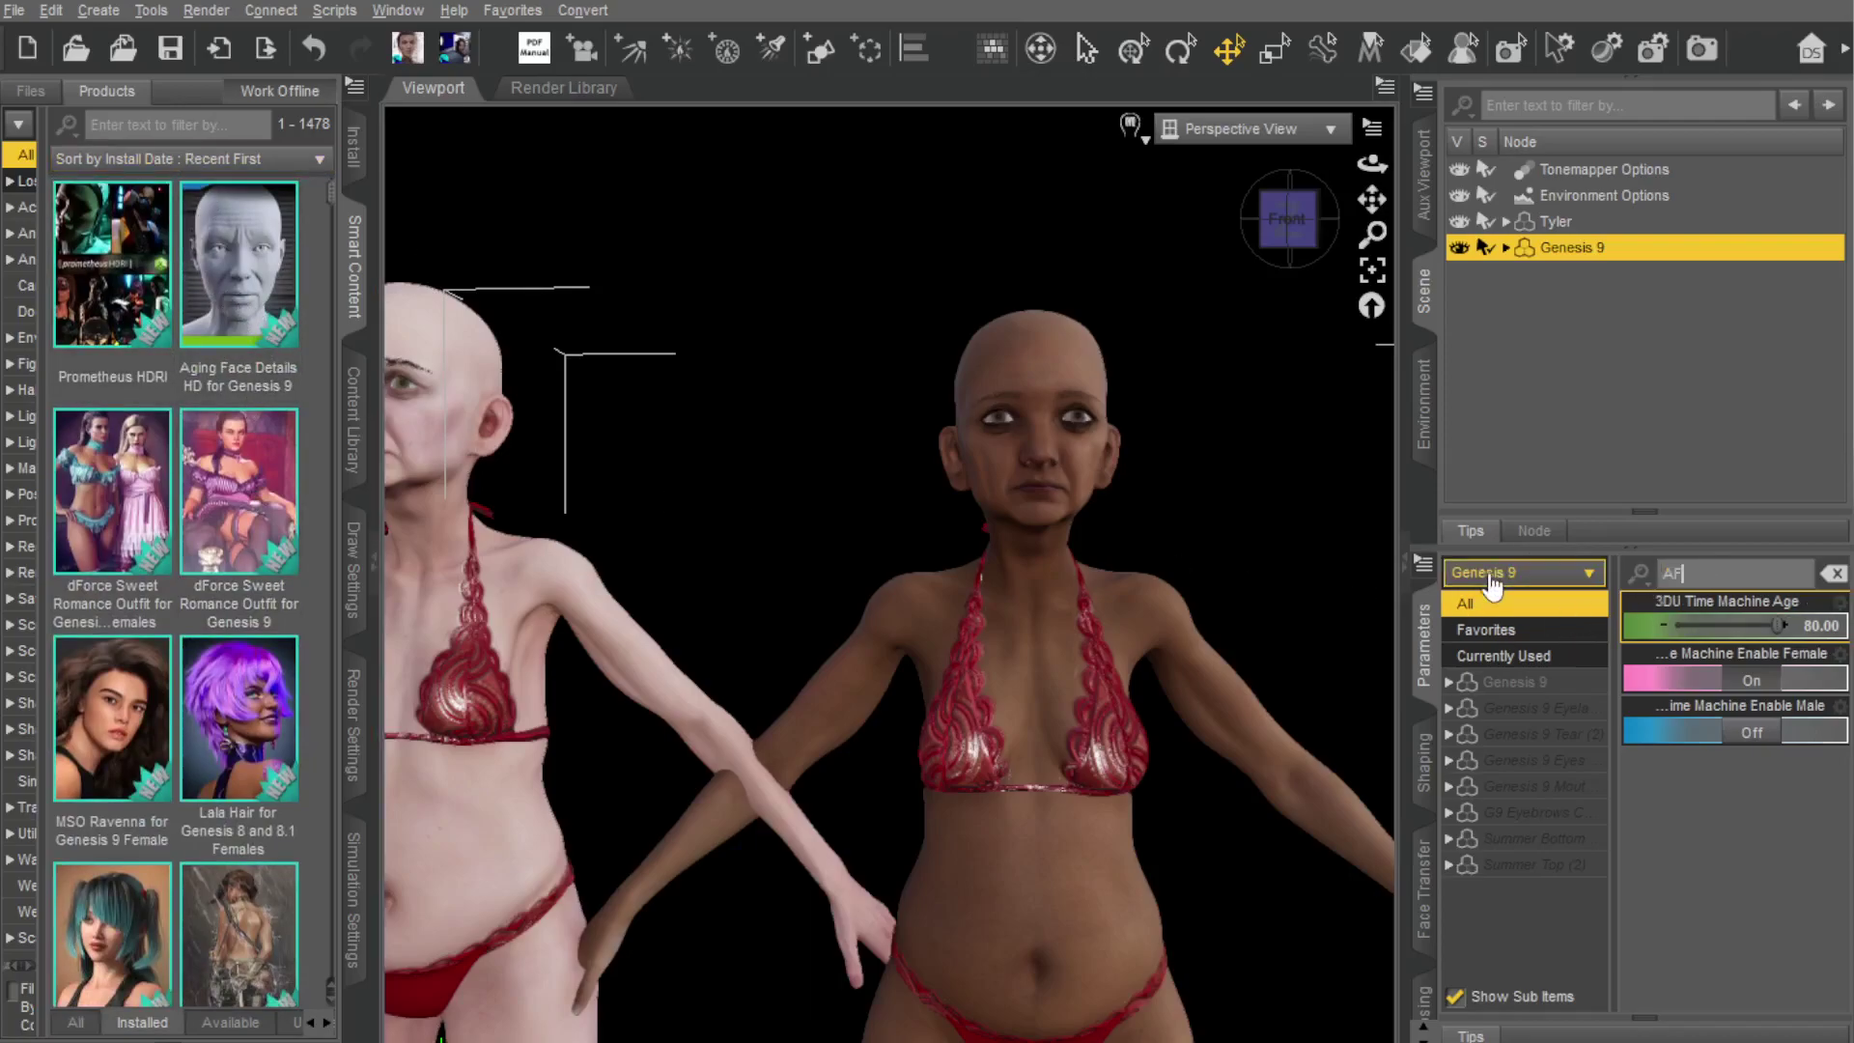
Step: Set the AFD Brow 04 HD and Brow 05 HD wrinkle morphs to 100%
left_click(374, 583)
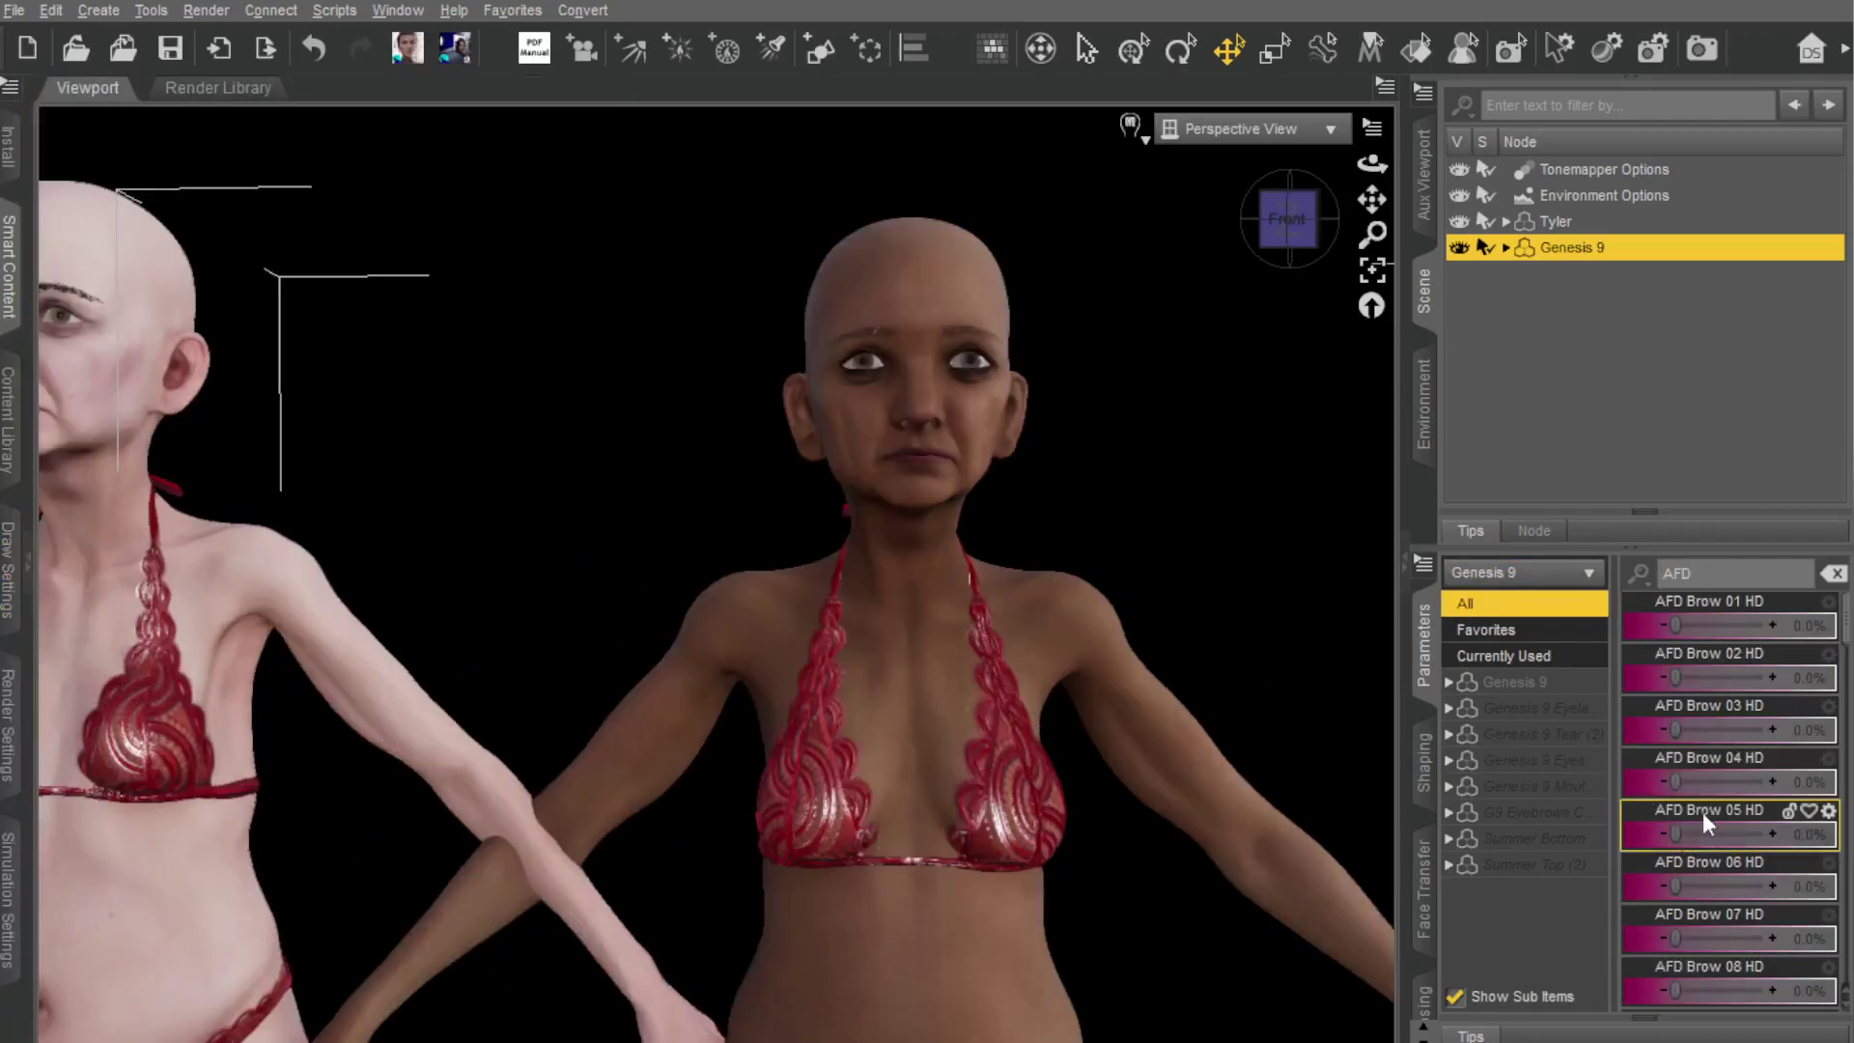
left_click_drag(1675, 781, 1820, 780)
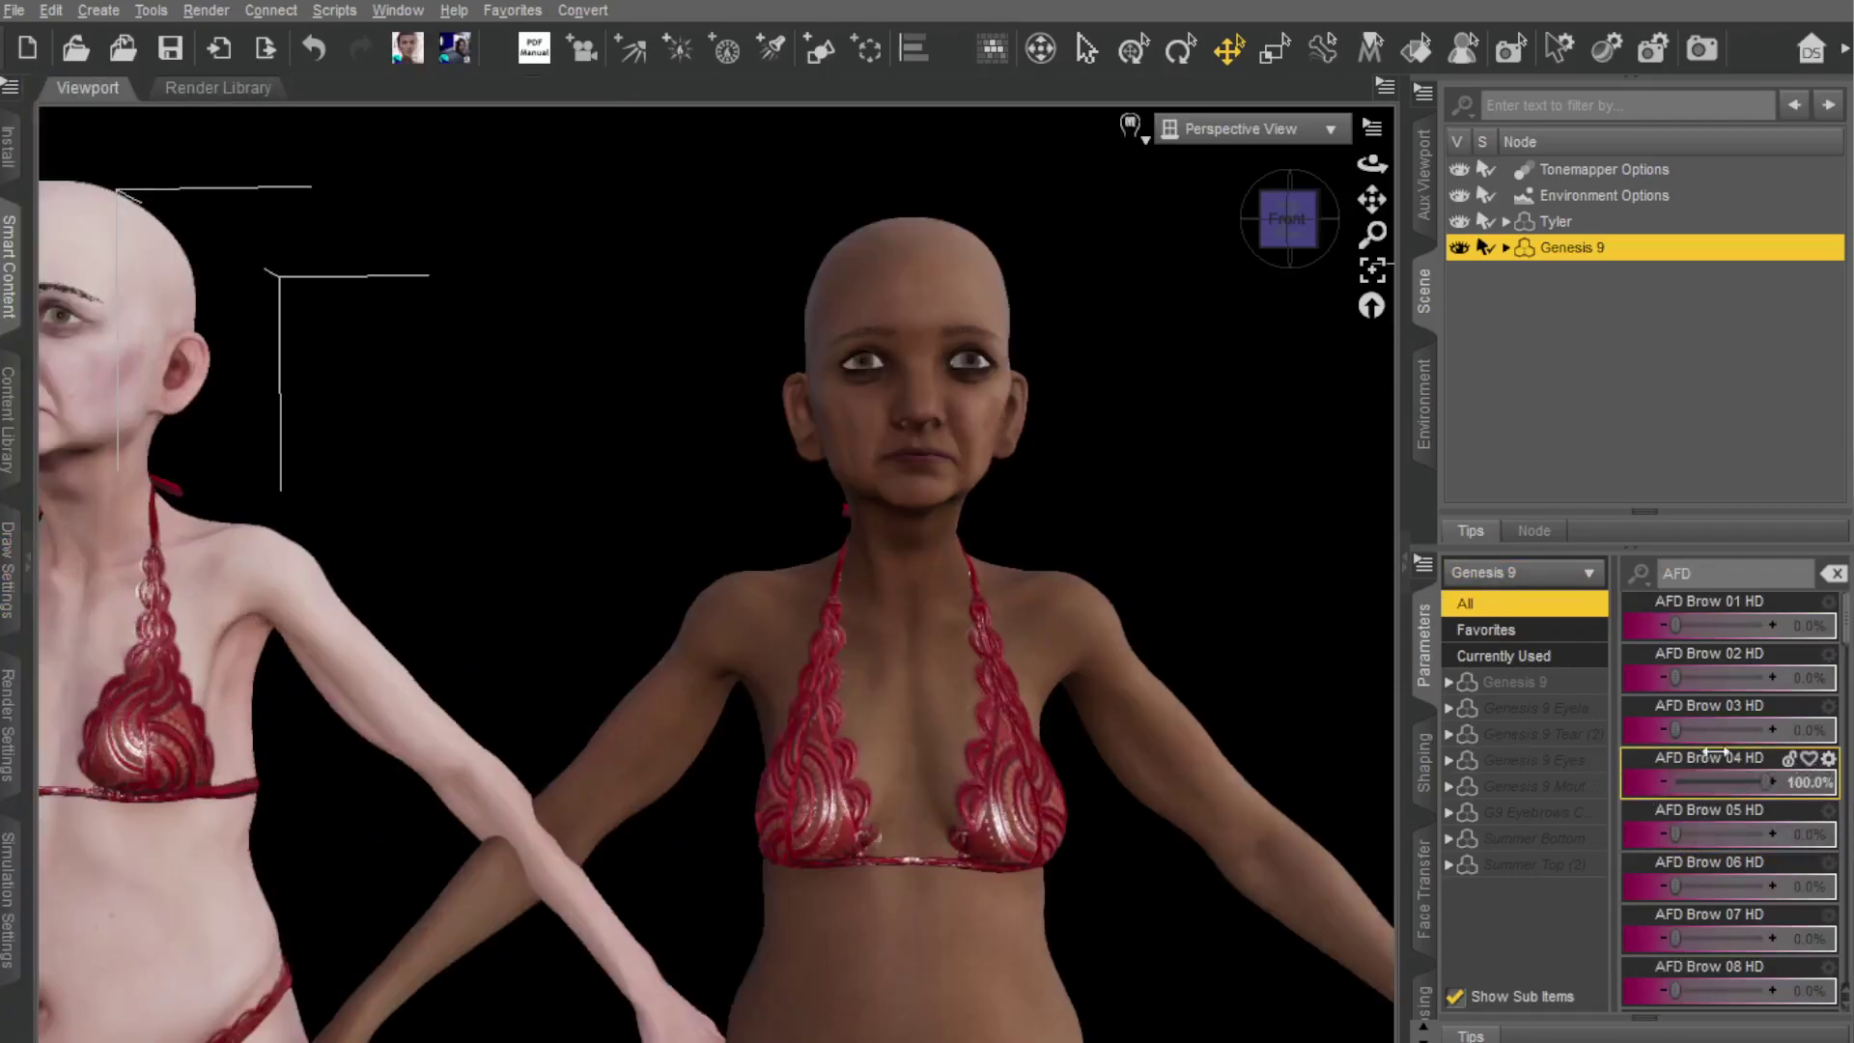
scroll(1107, 458, "up", 3)
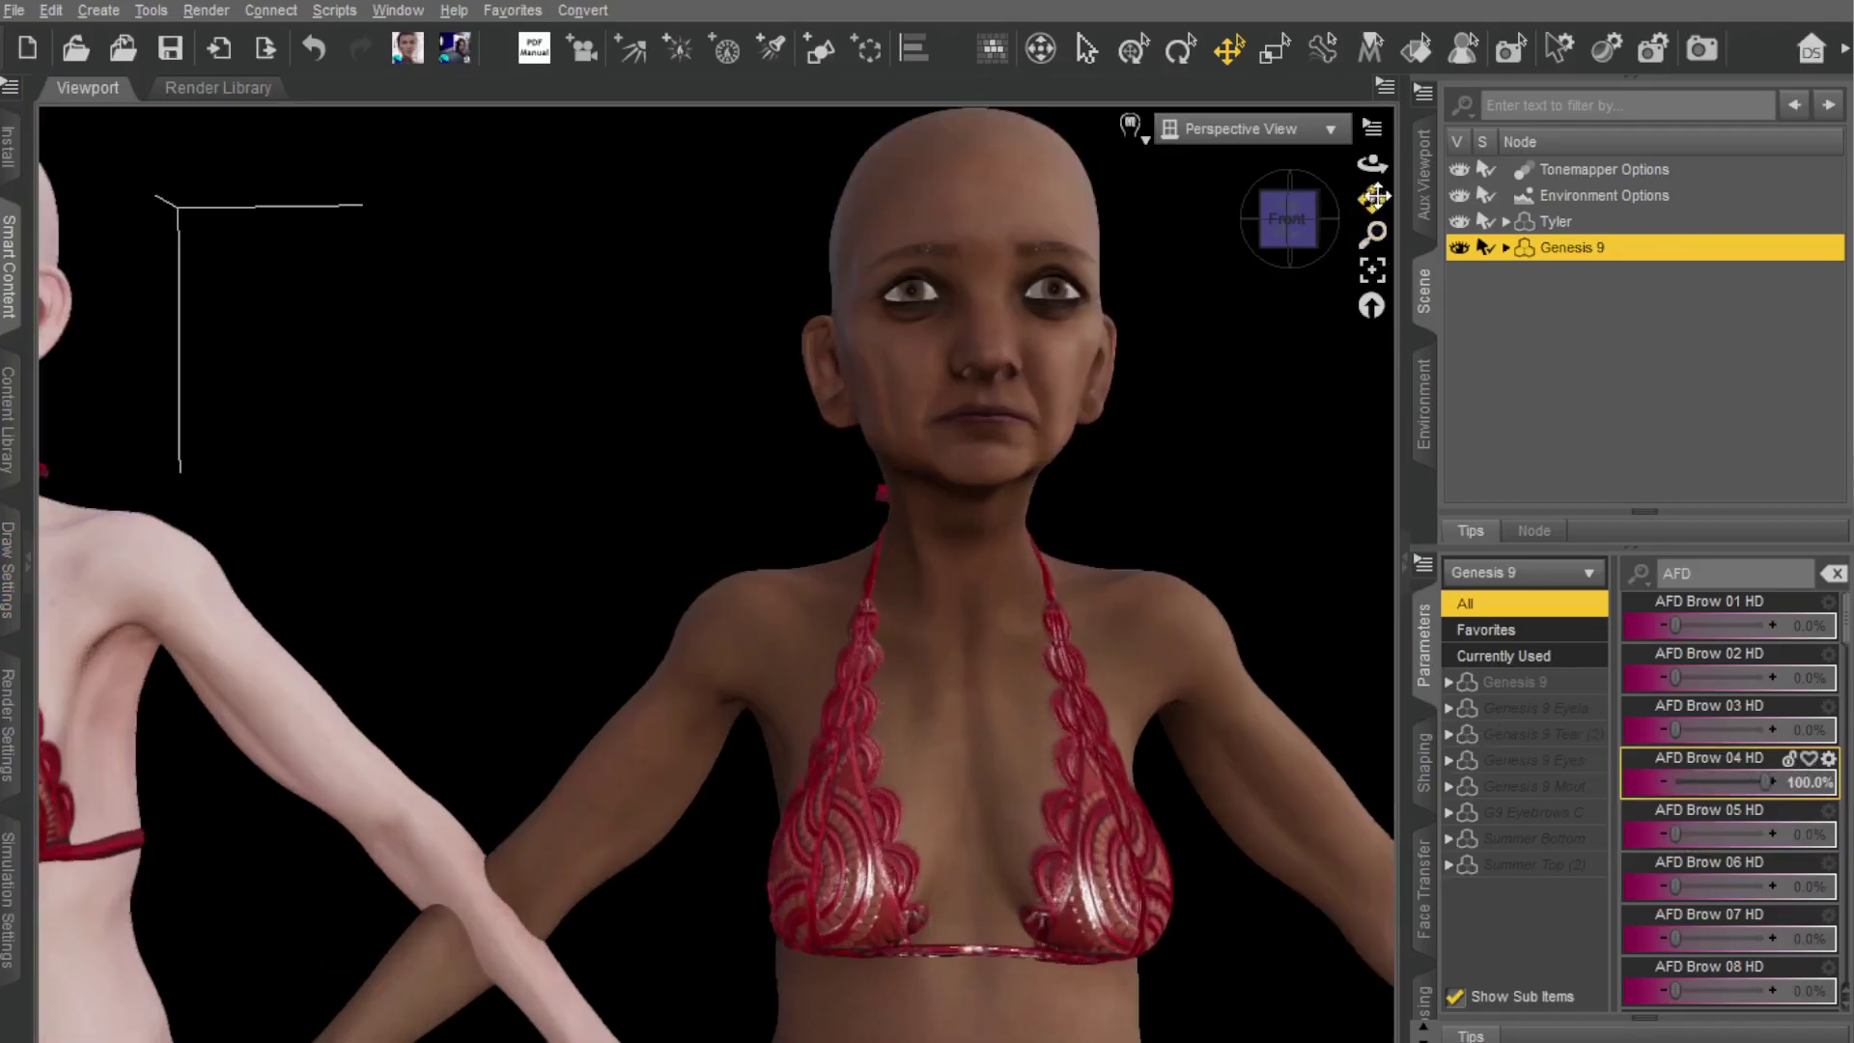
left_click_drag(1375, 197, 1245, 763)
left_click_drag(1675, 836, 1843, 840)
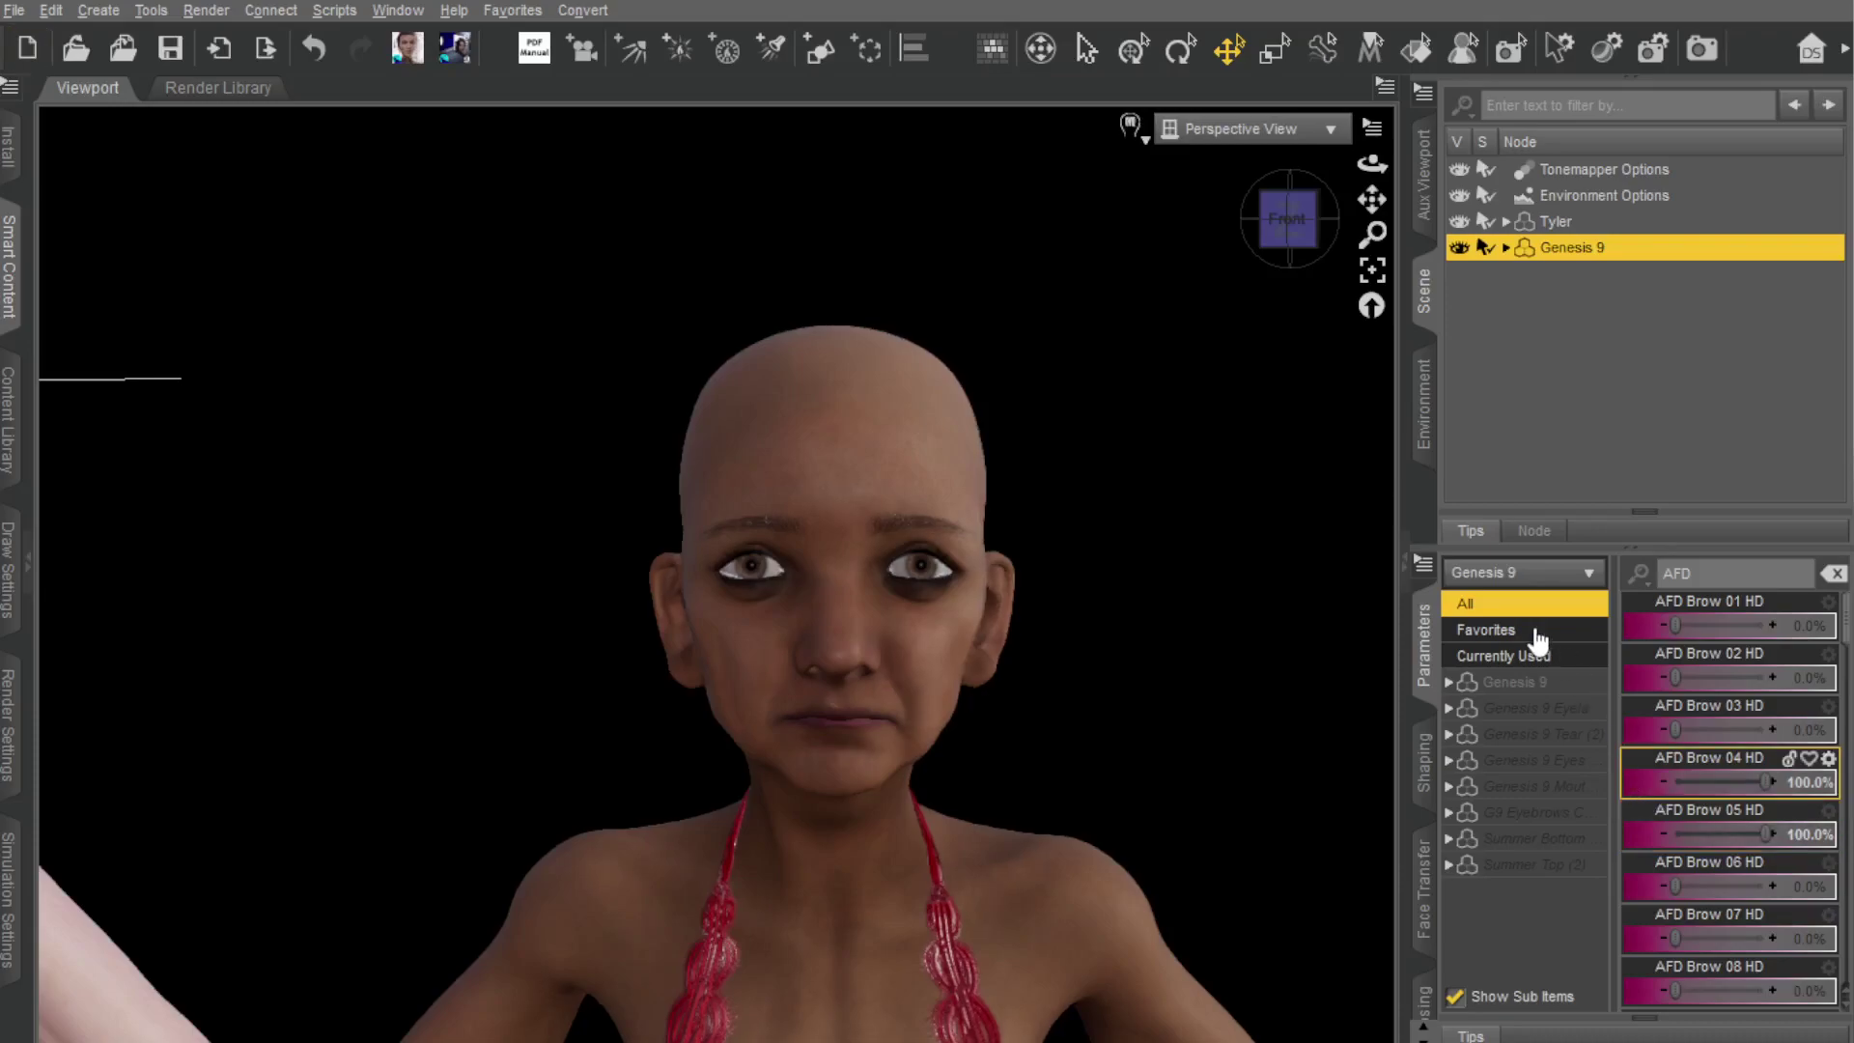
Step: Re-filter parameters for 'AFD' and set AFD Brow 06 and Brow 07 HD to 100%
left_click(1834, 574)
scroll(1738, 753, "down", 10)
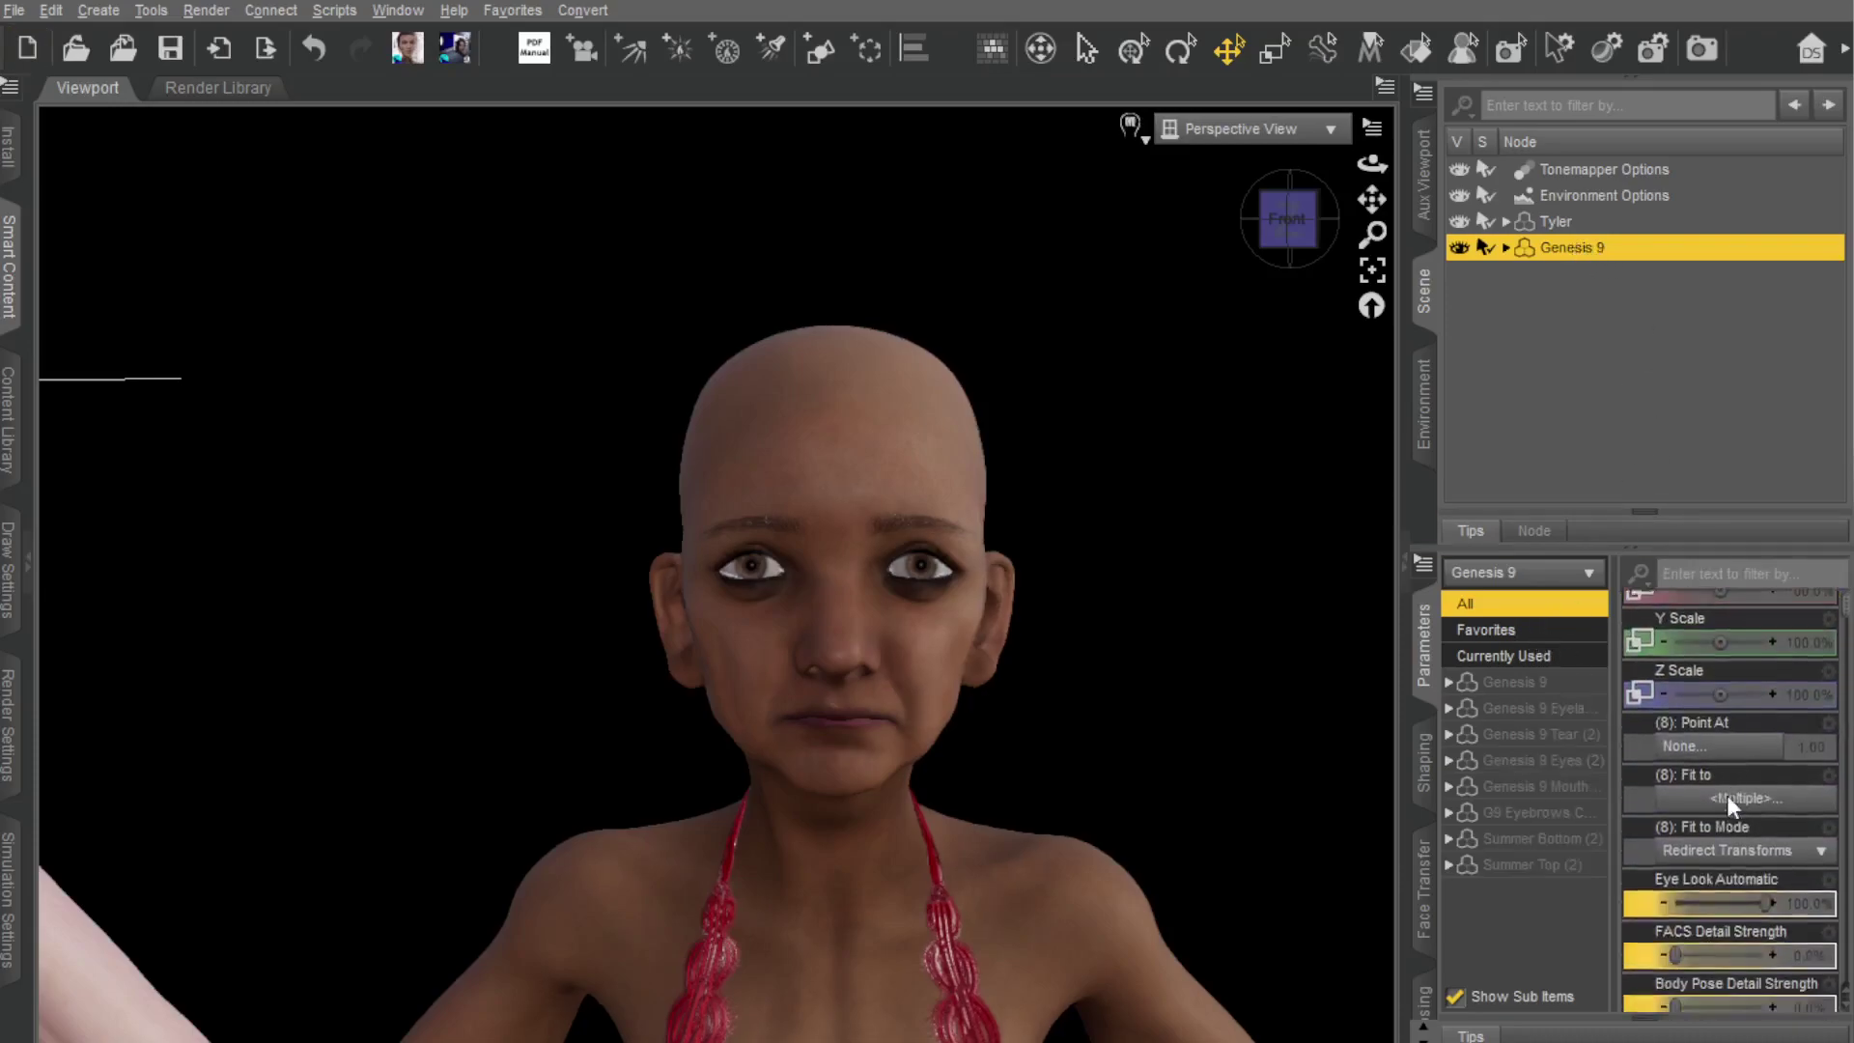
scroll(1726, 796, "down", 1)
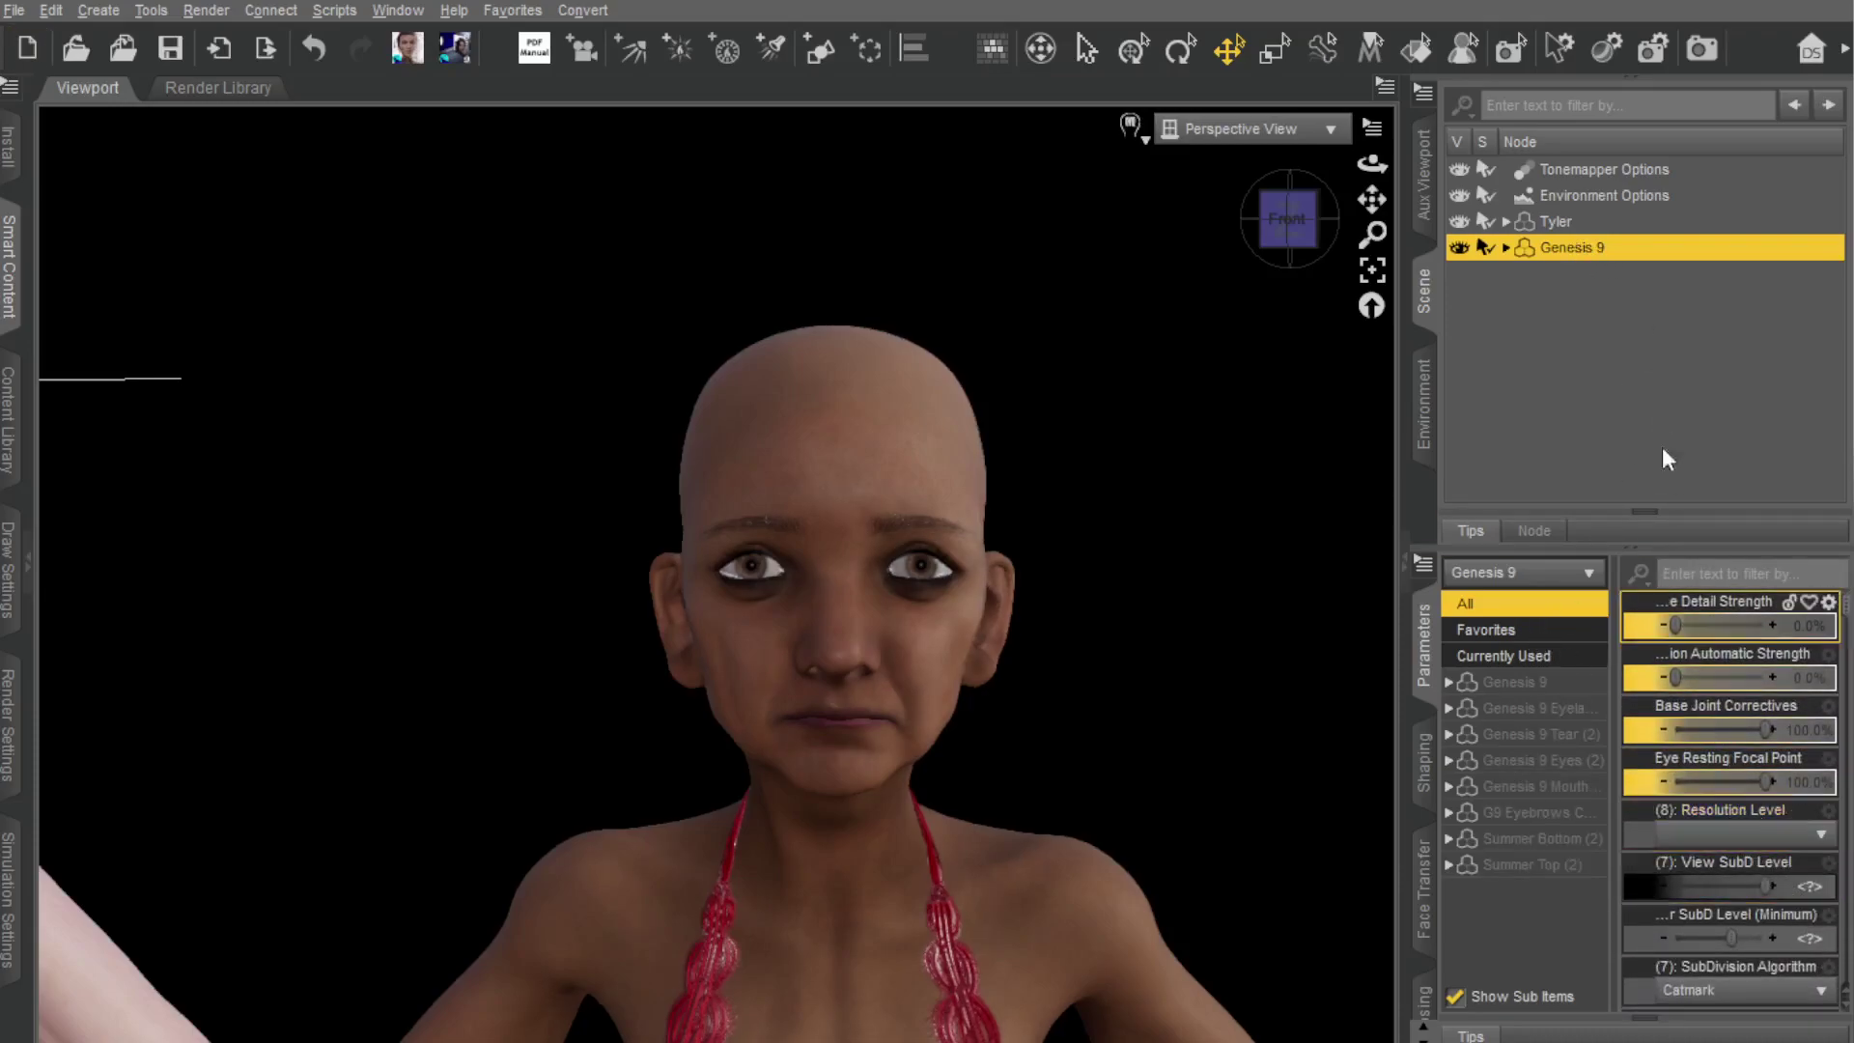
left_click(1711, 573)
type("AFD")
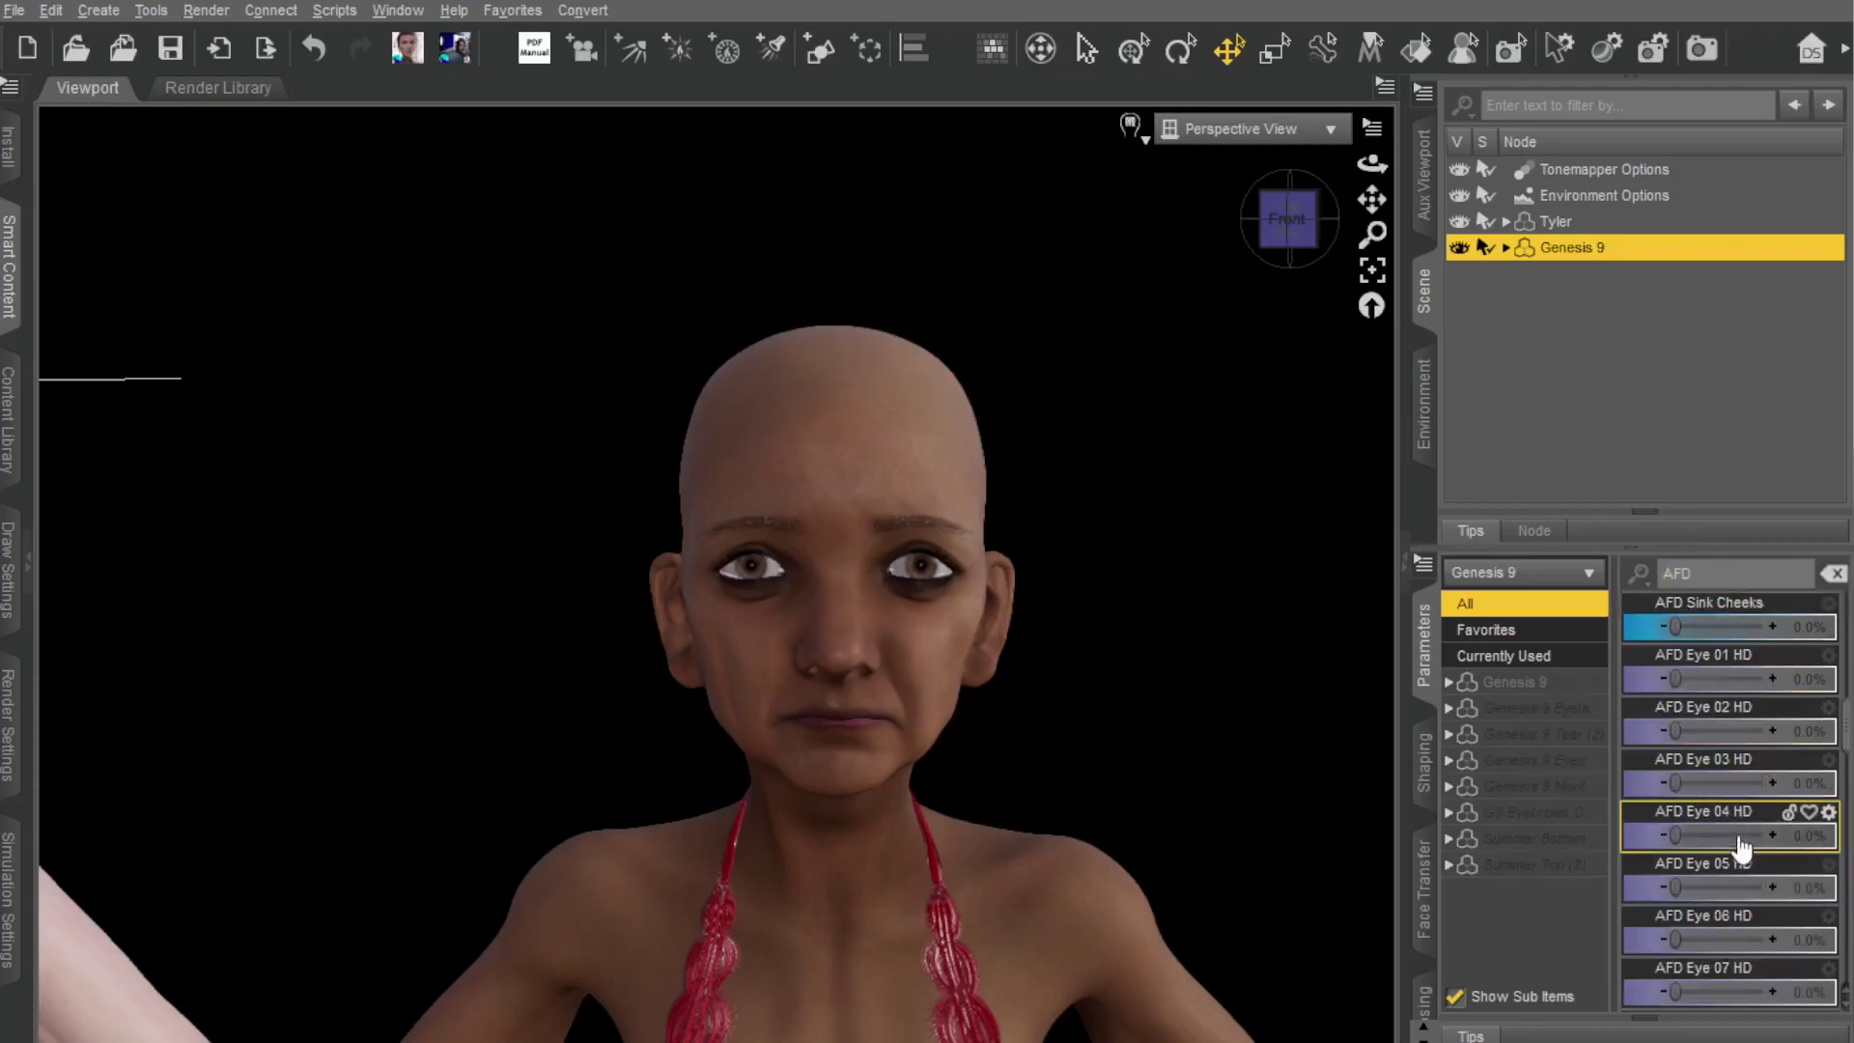
scroll(1740, 846, "up", 5)
left_click_drag(1713, 731, 1816, 731)
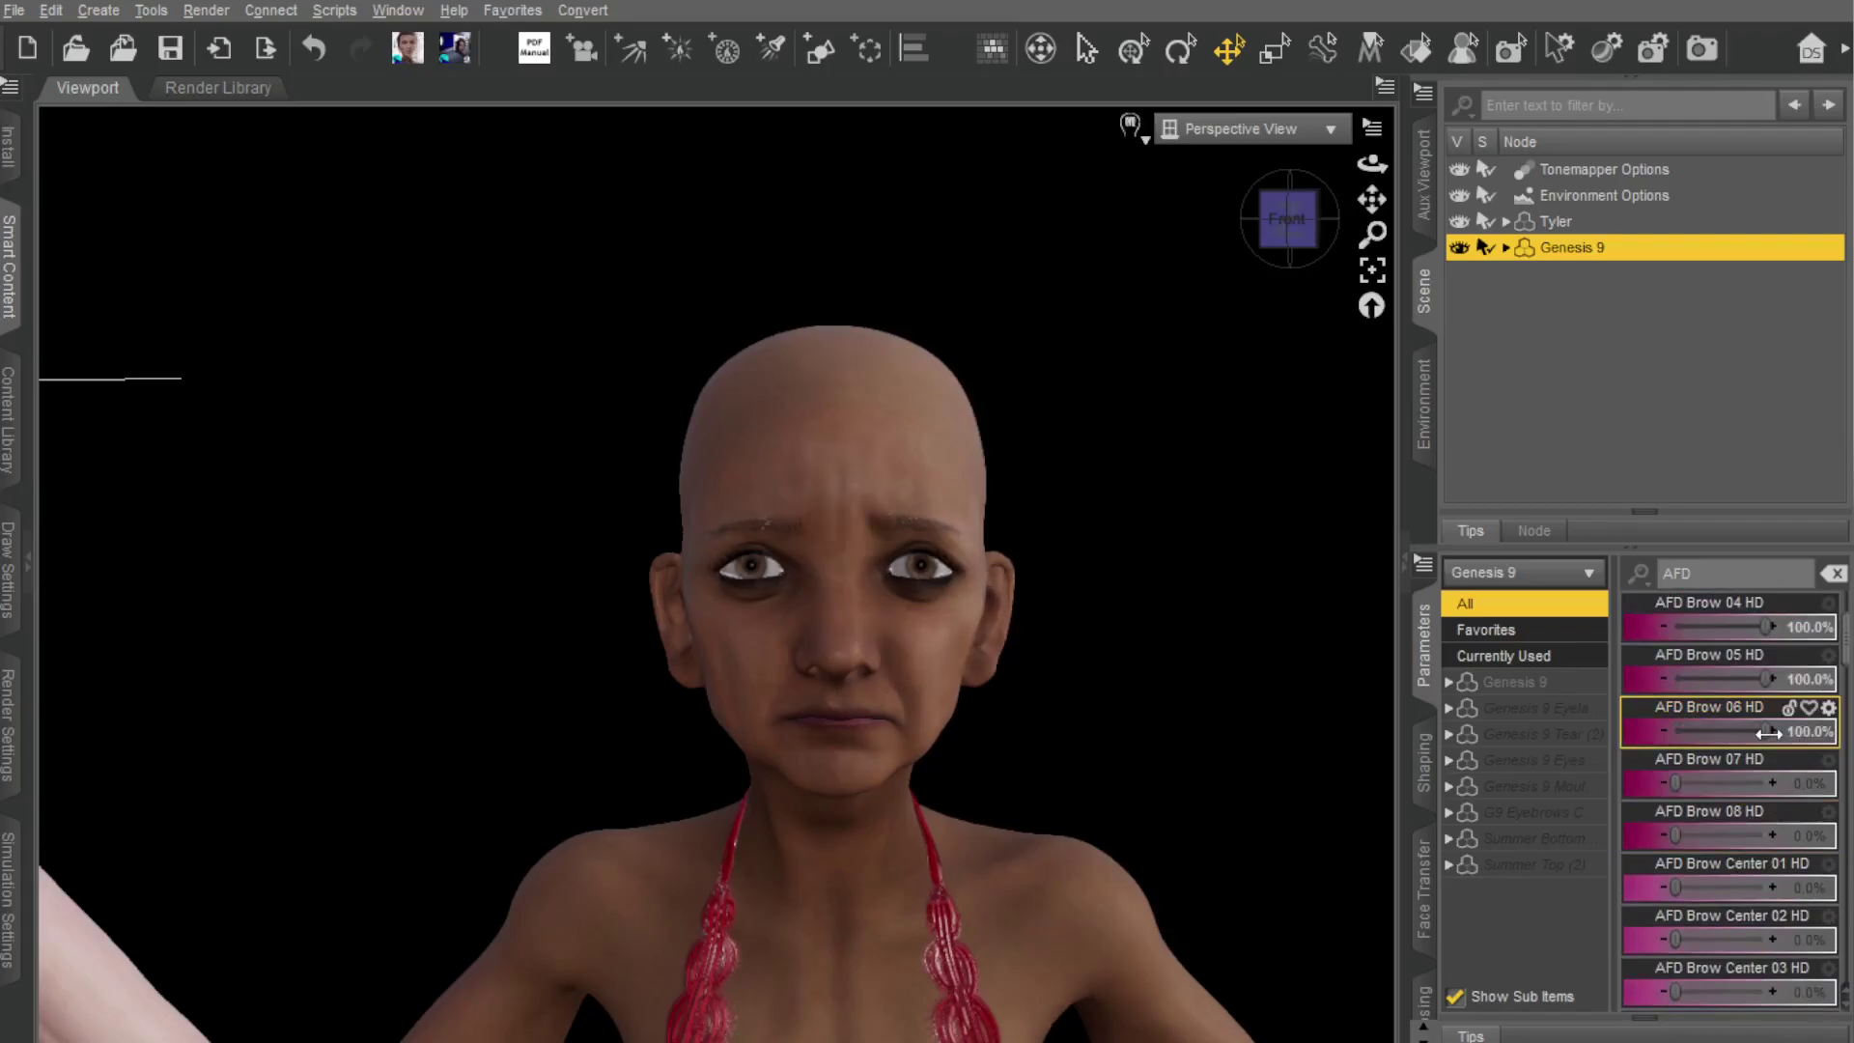
left_click_drag(1670, 783, 1805, 777)
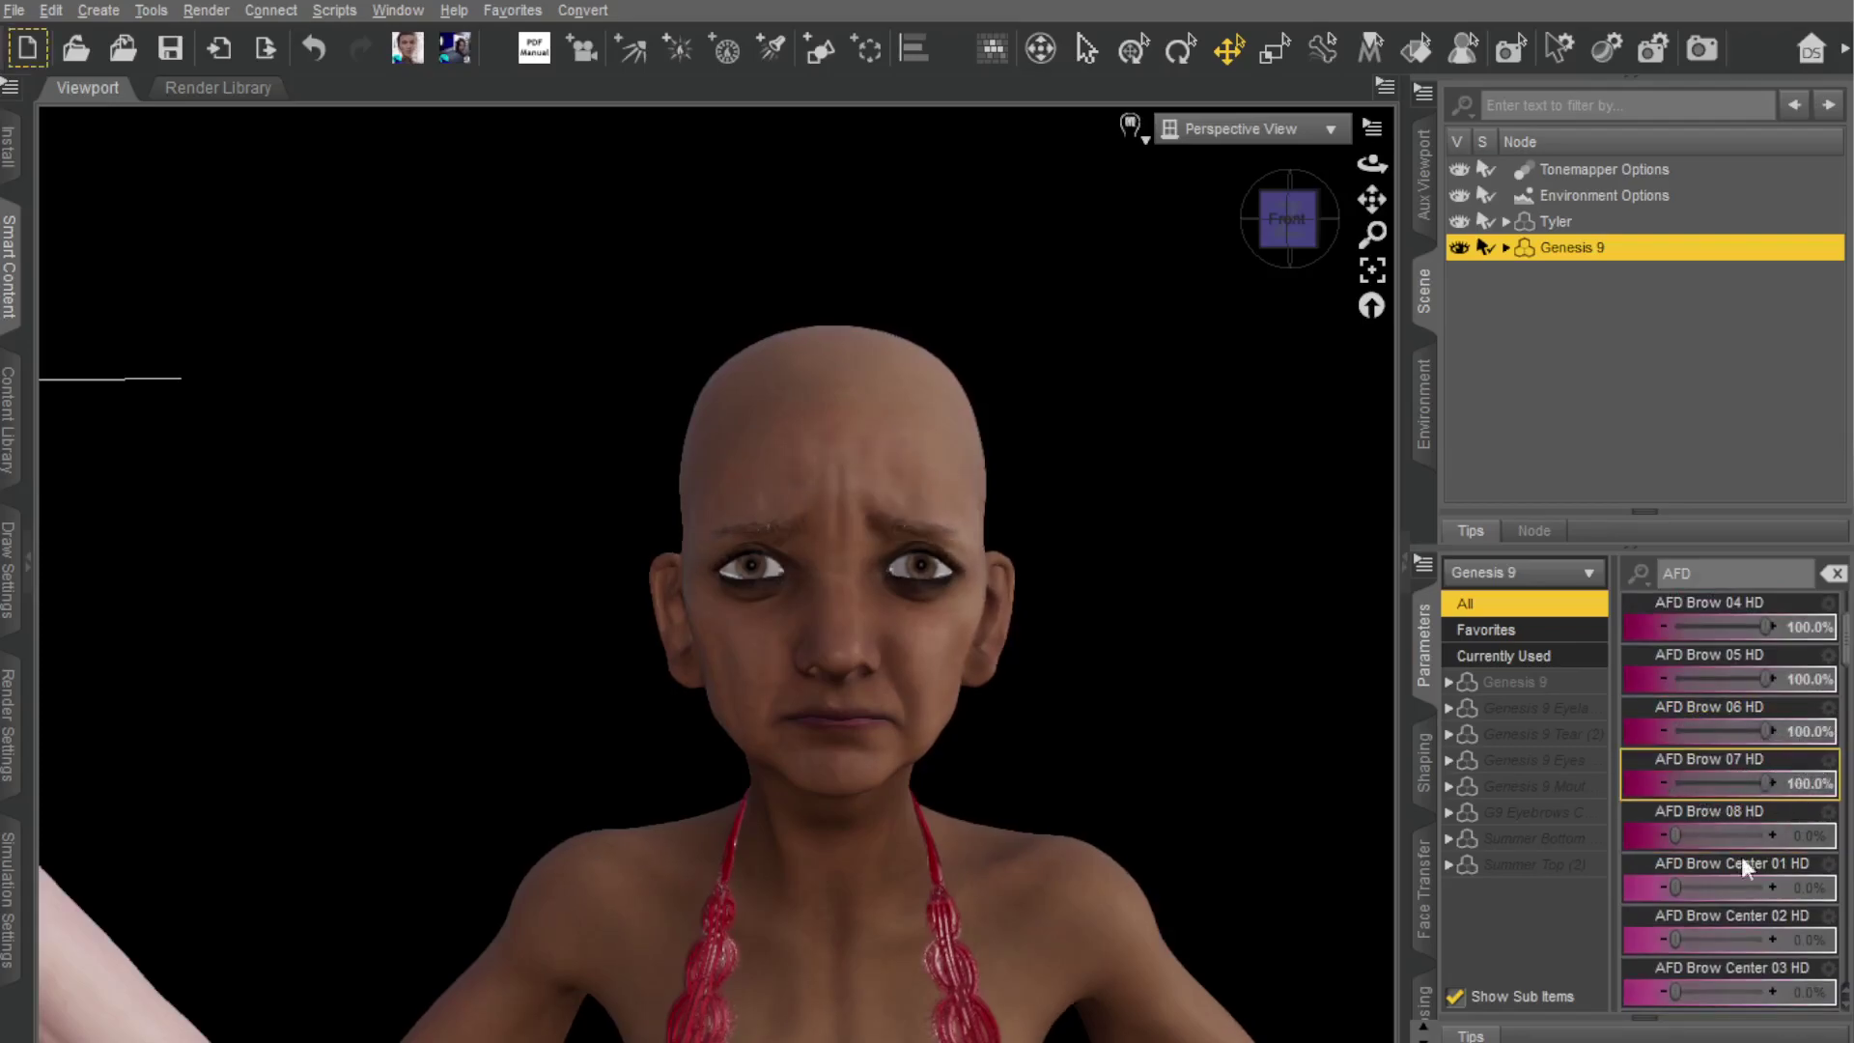
Step: Set AFD Brow 08, Brow Center 04 and Chin Crease HD to 100%
scroll(1738, 840, "down", 3)
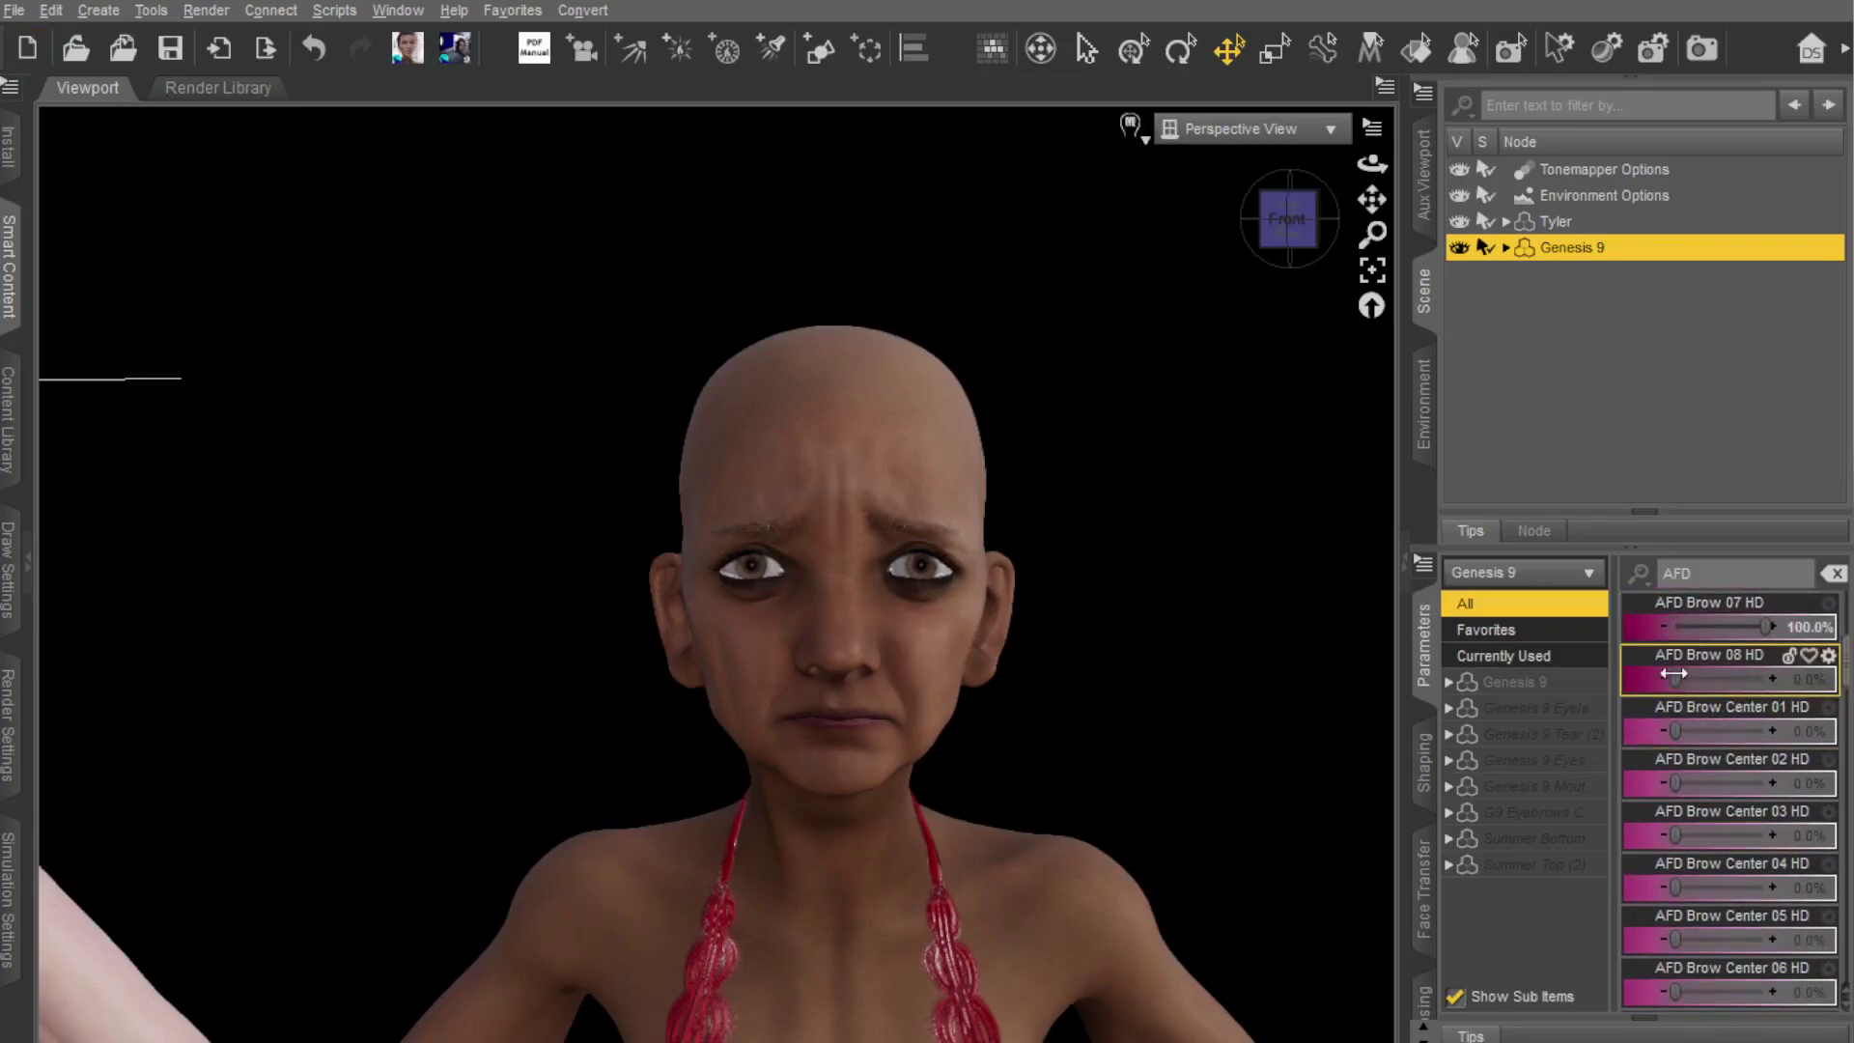
left_click_drag(1710, 678, 1795, 679)
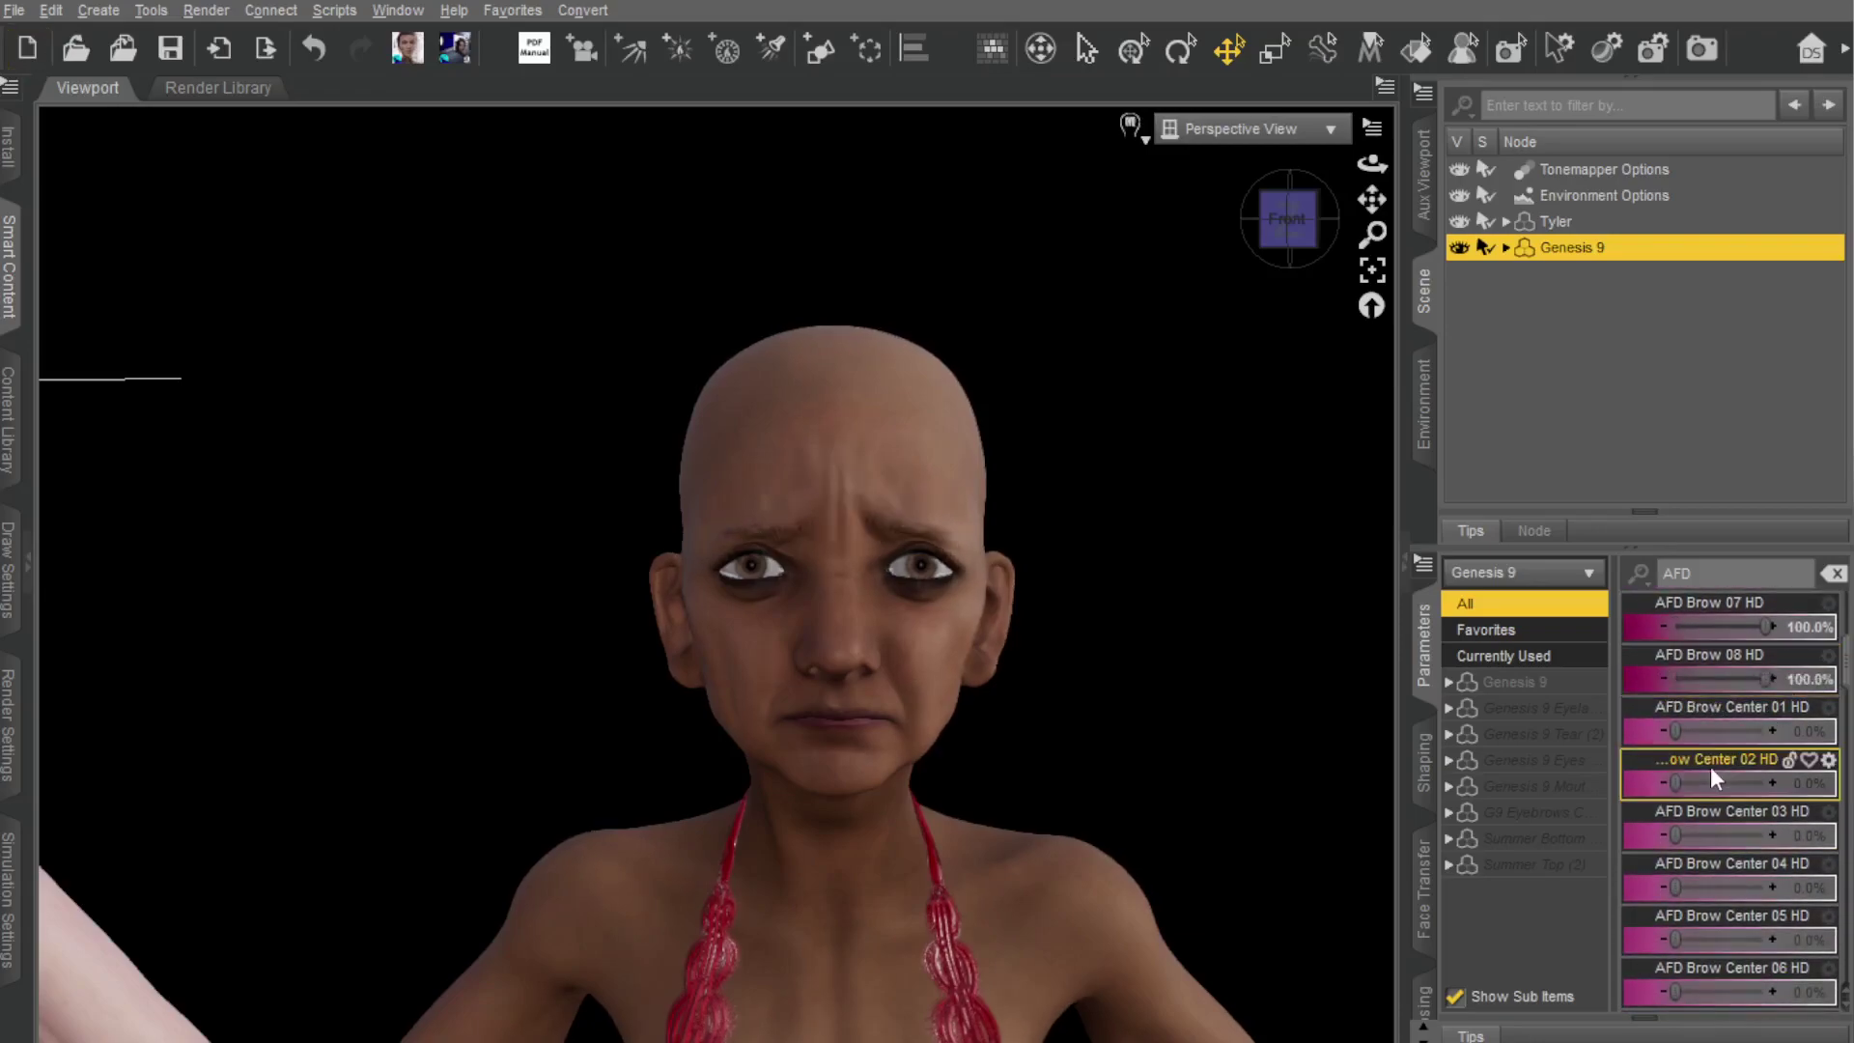
scroll(1712, 764, "down", 3)
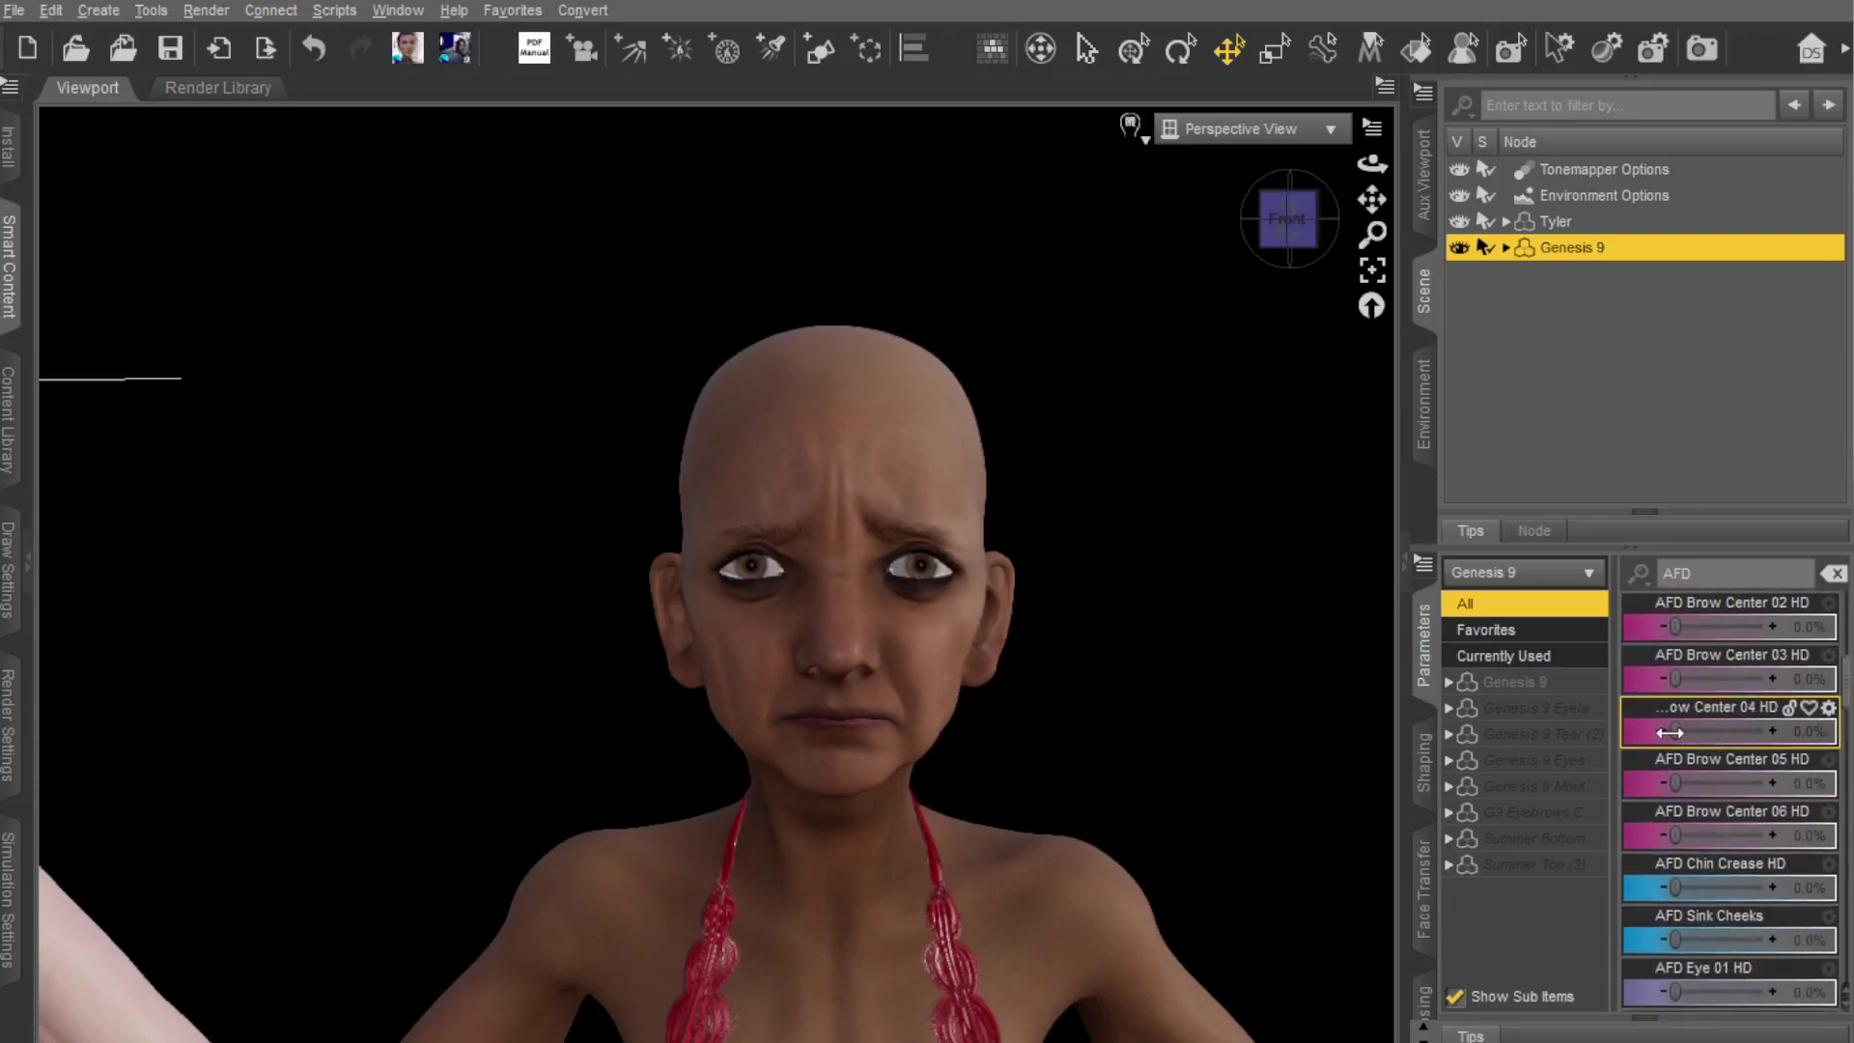
left_click_drag(1672, 737, 1787, 734)
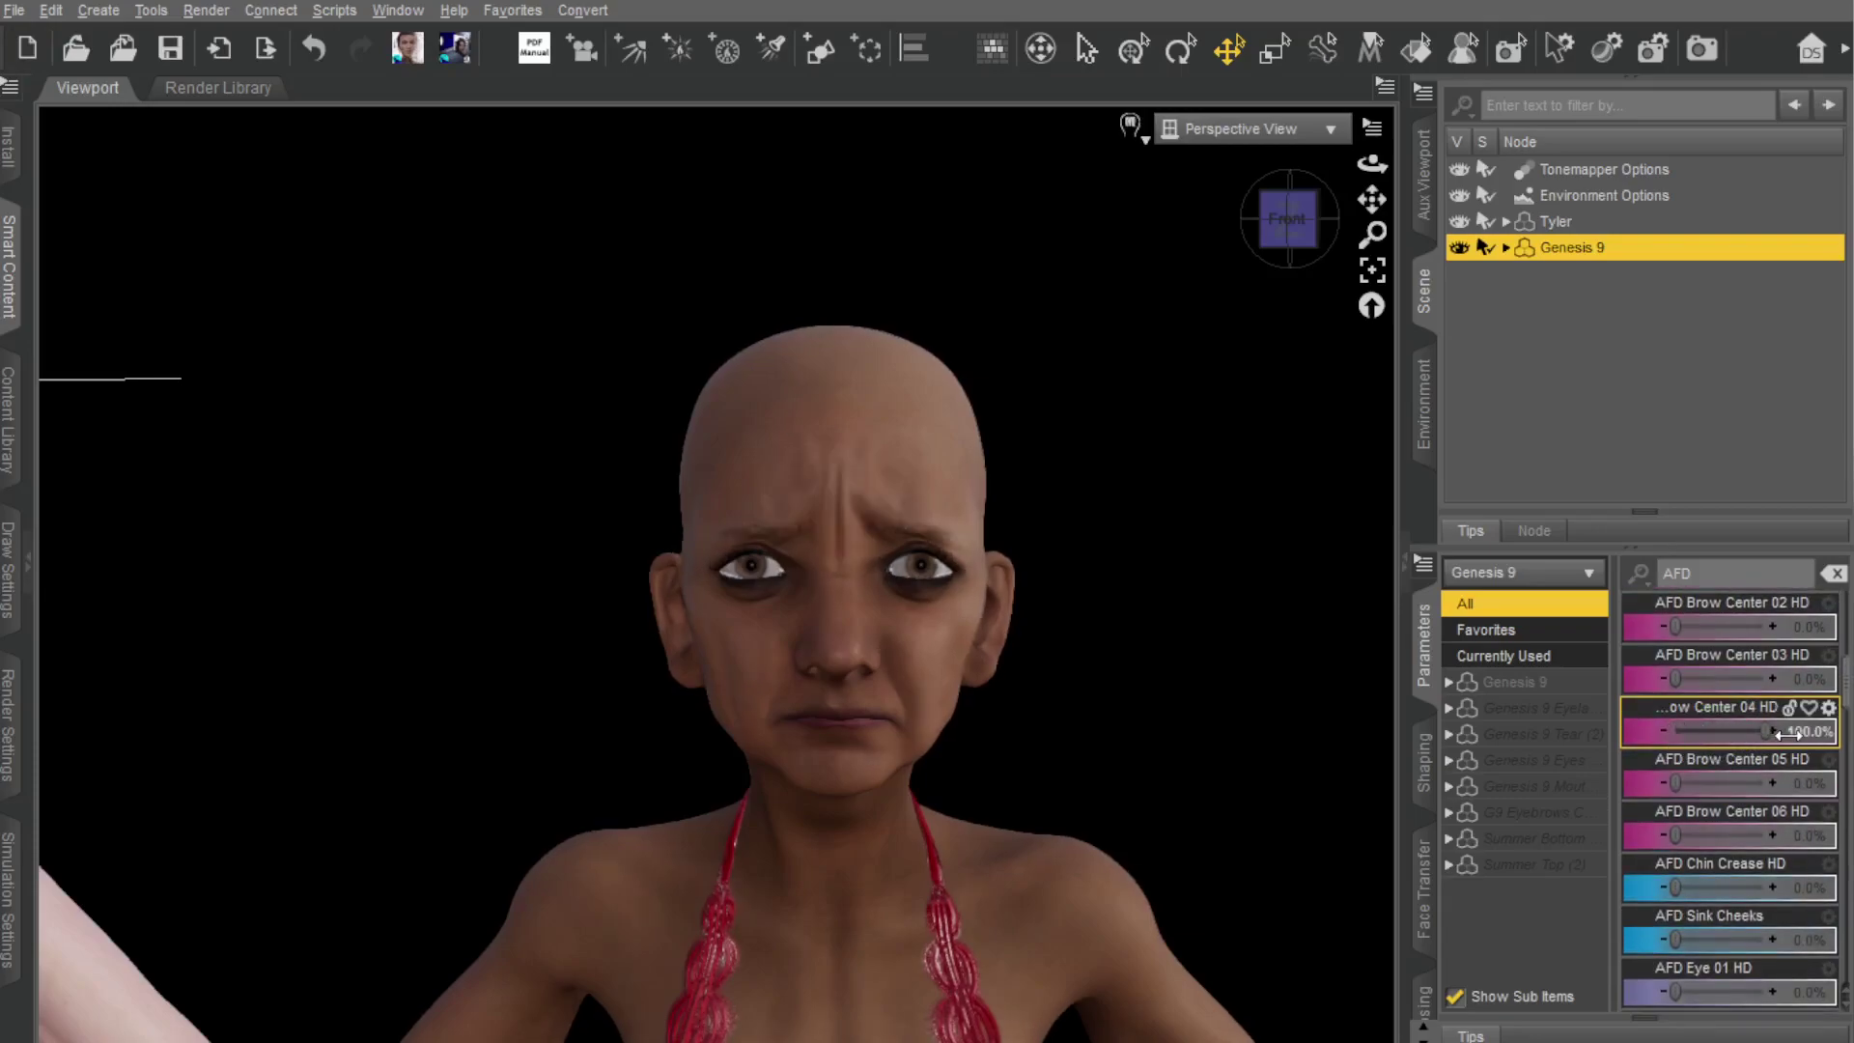
scroll(1738, 753, "down", 3)
left_click_drag(1681, 735, 1785, 731)
Step: Set AFD Eye 01 HD to 100% and Eye 03–07 HD to 62.3%, 56.5%, 58.0%, 66.7%, 44.9%
scroll(1738, 772, "down", 3)
left_click_drag(1685, 684, 1846, 705)
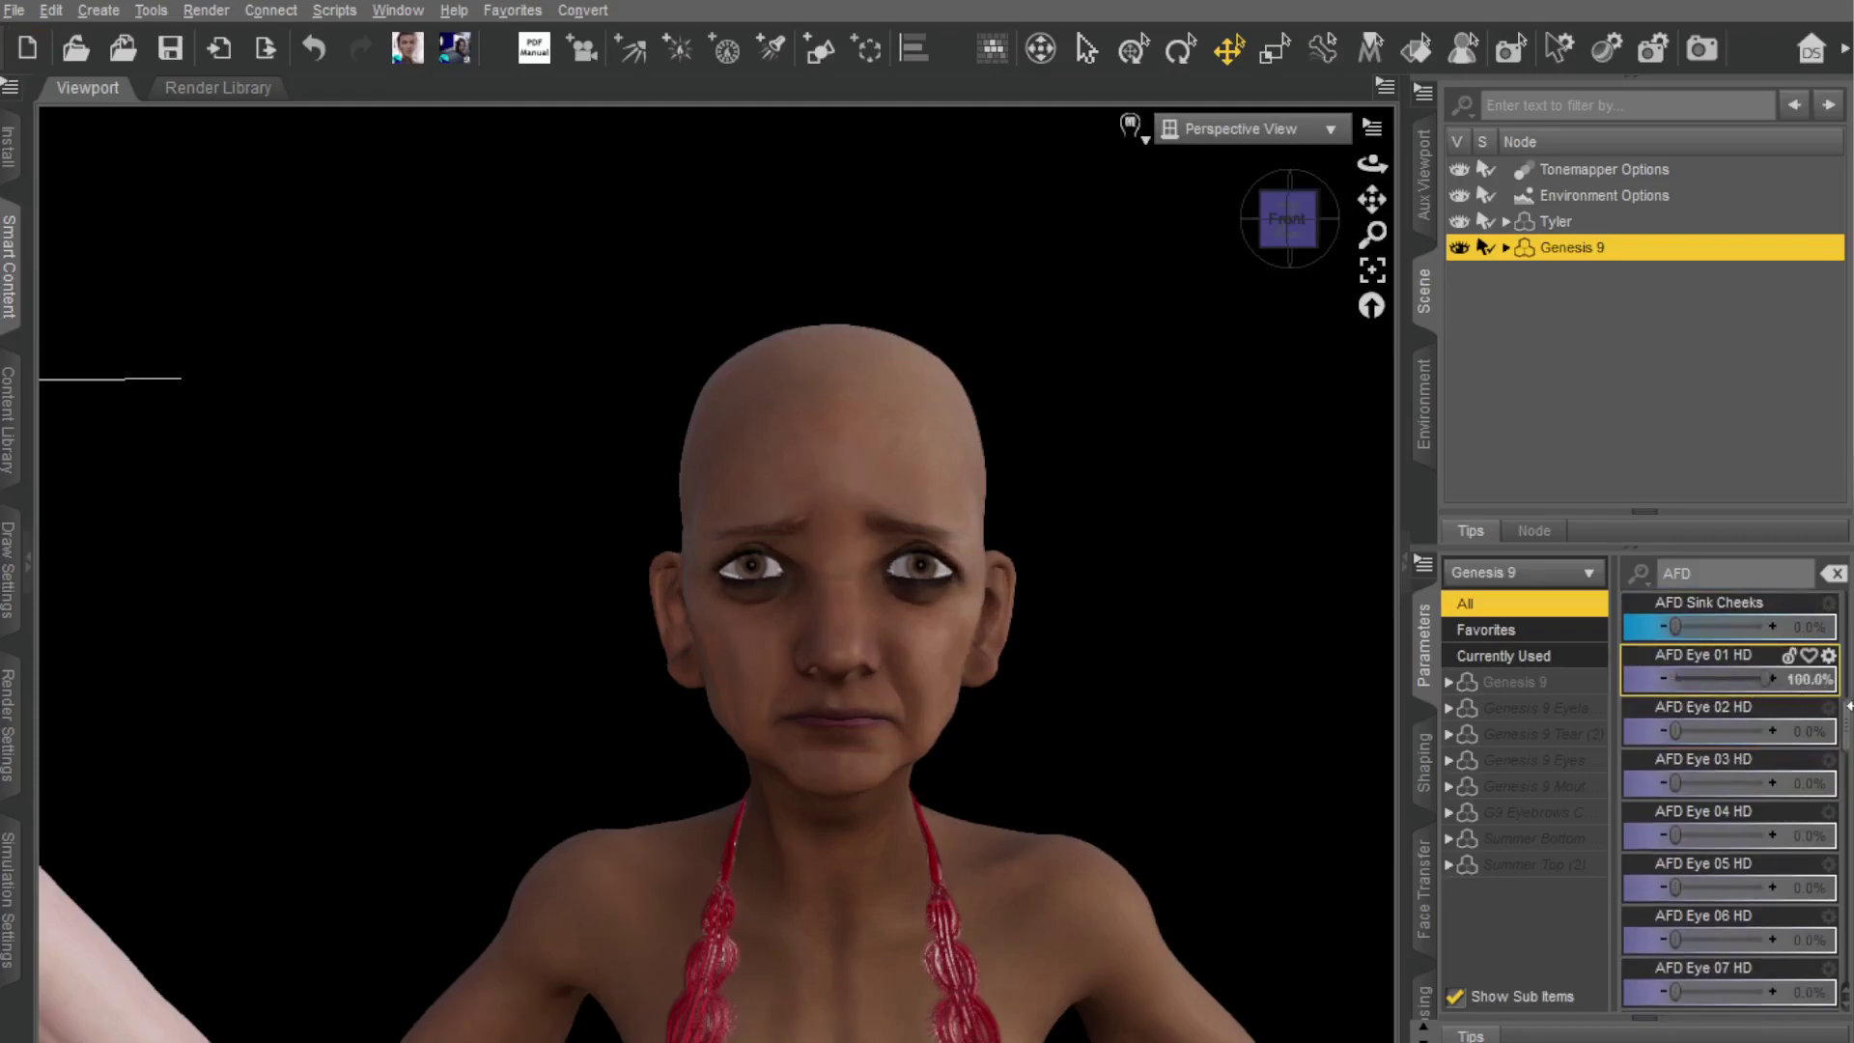
left_click_drag(1677, 785, 1728, 785)
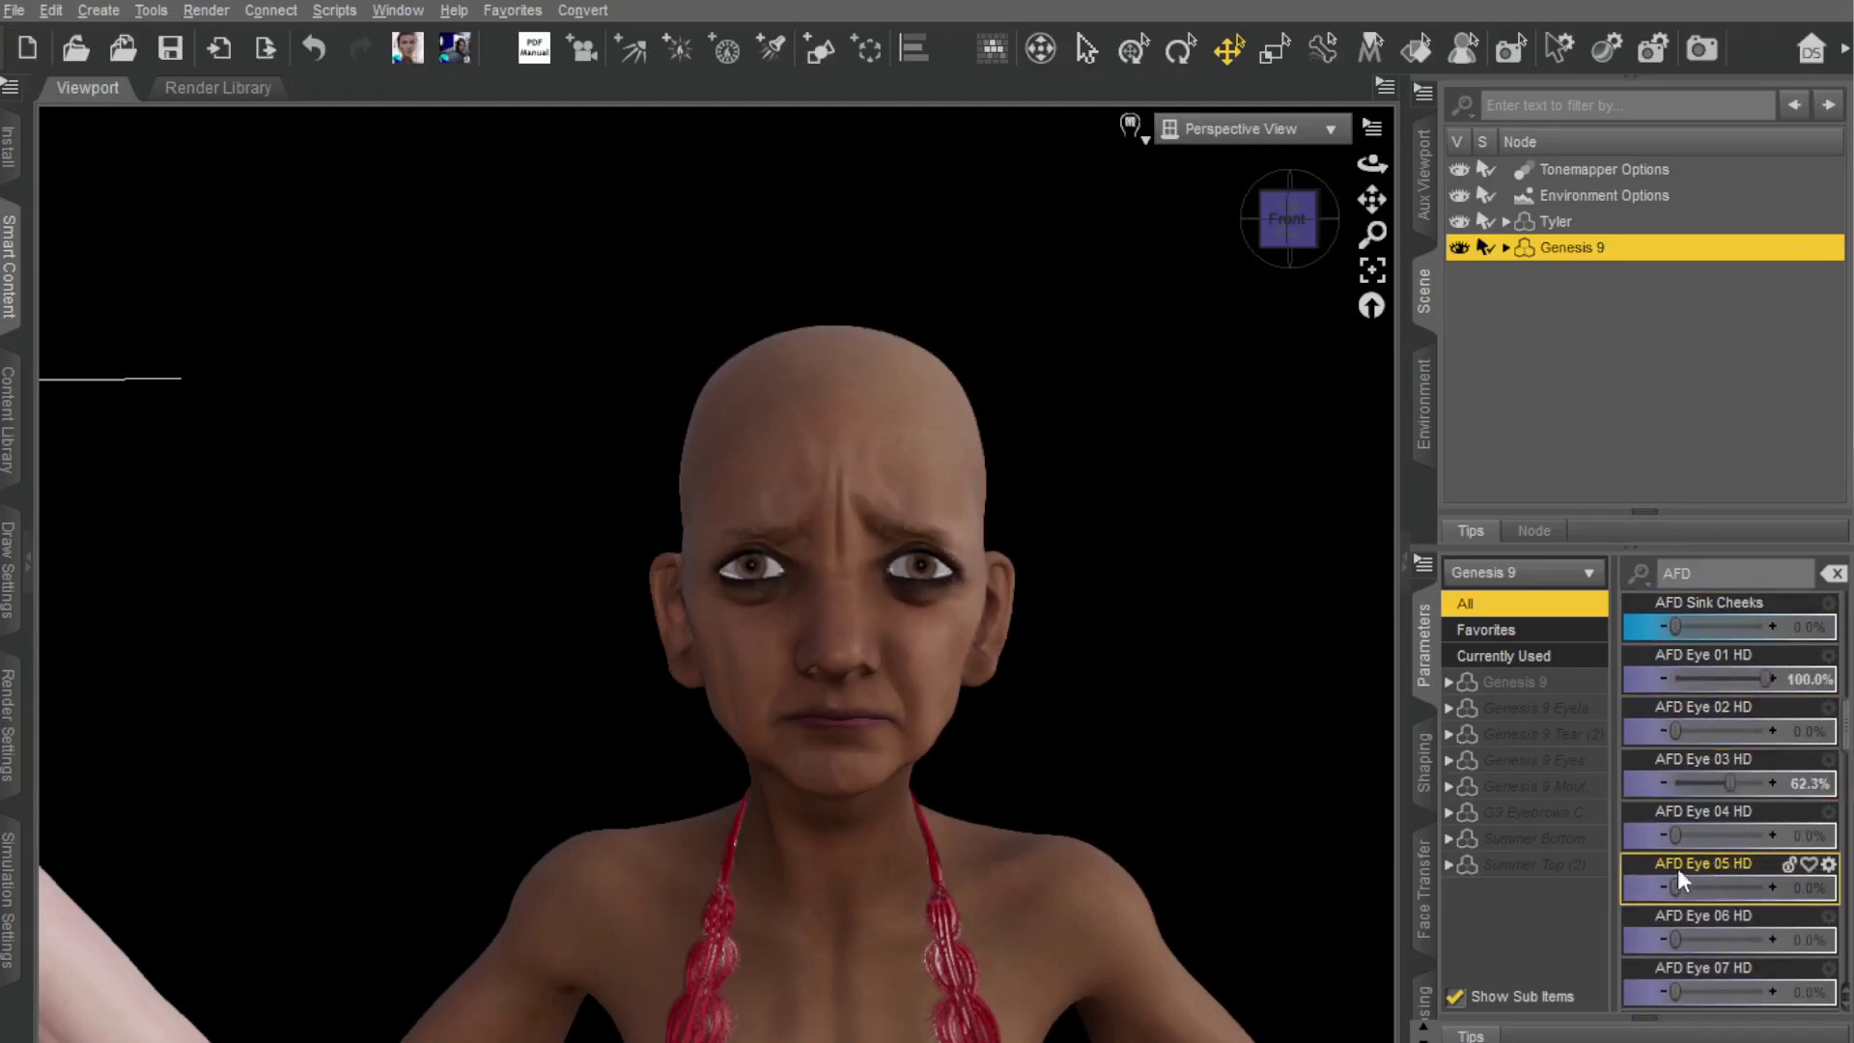
left_click_drag(1680, 836, 1719, 836)
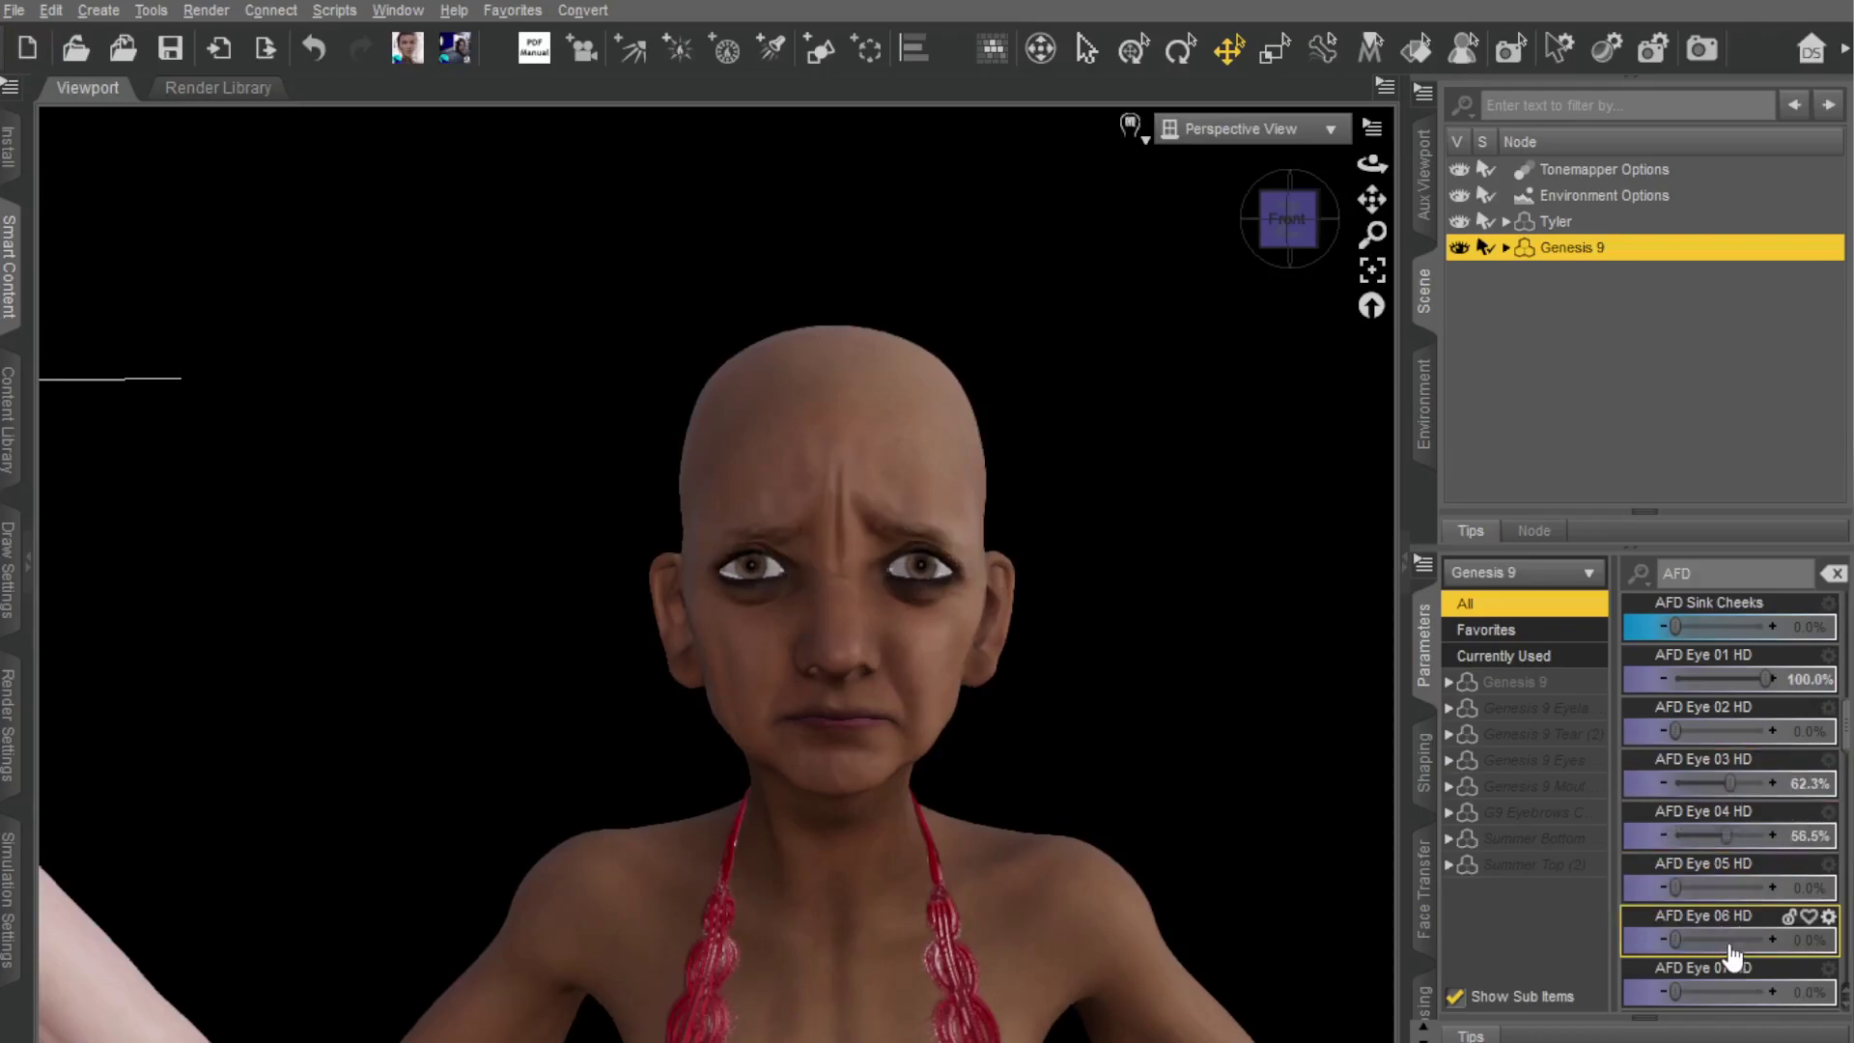
left_click_drag(1677, 886, 1727, 886)
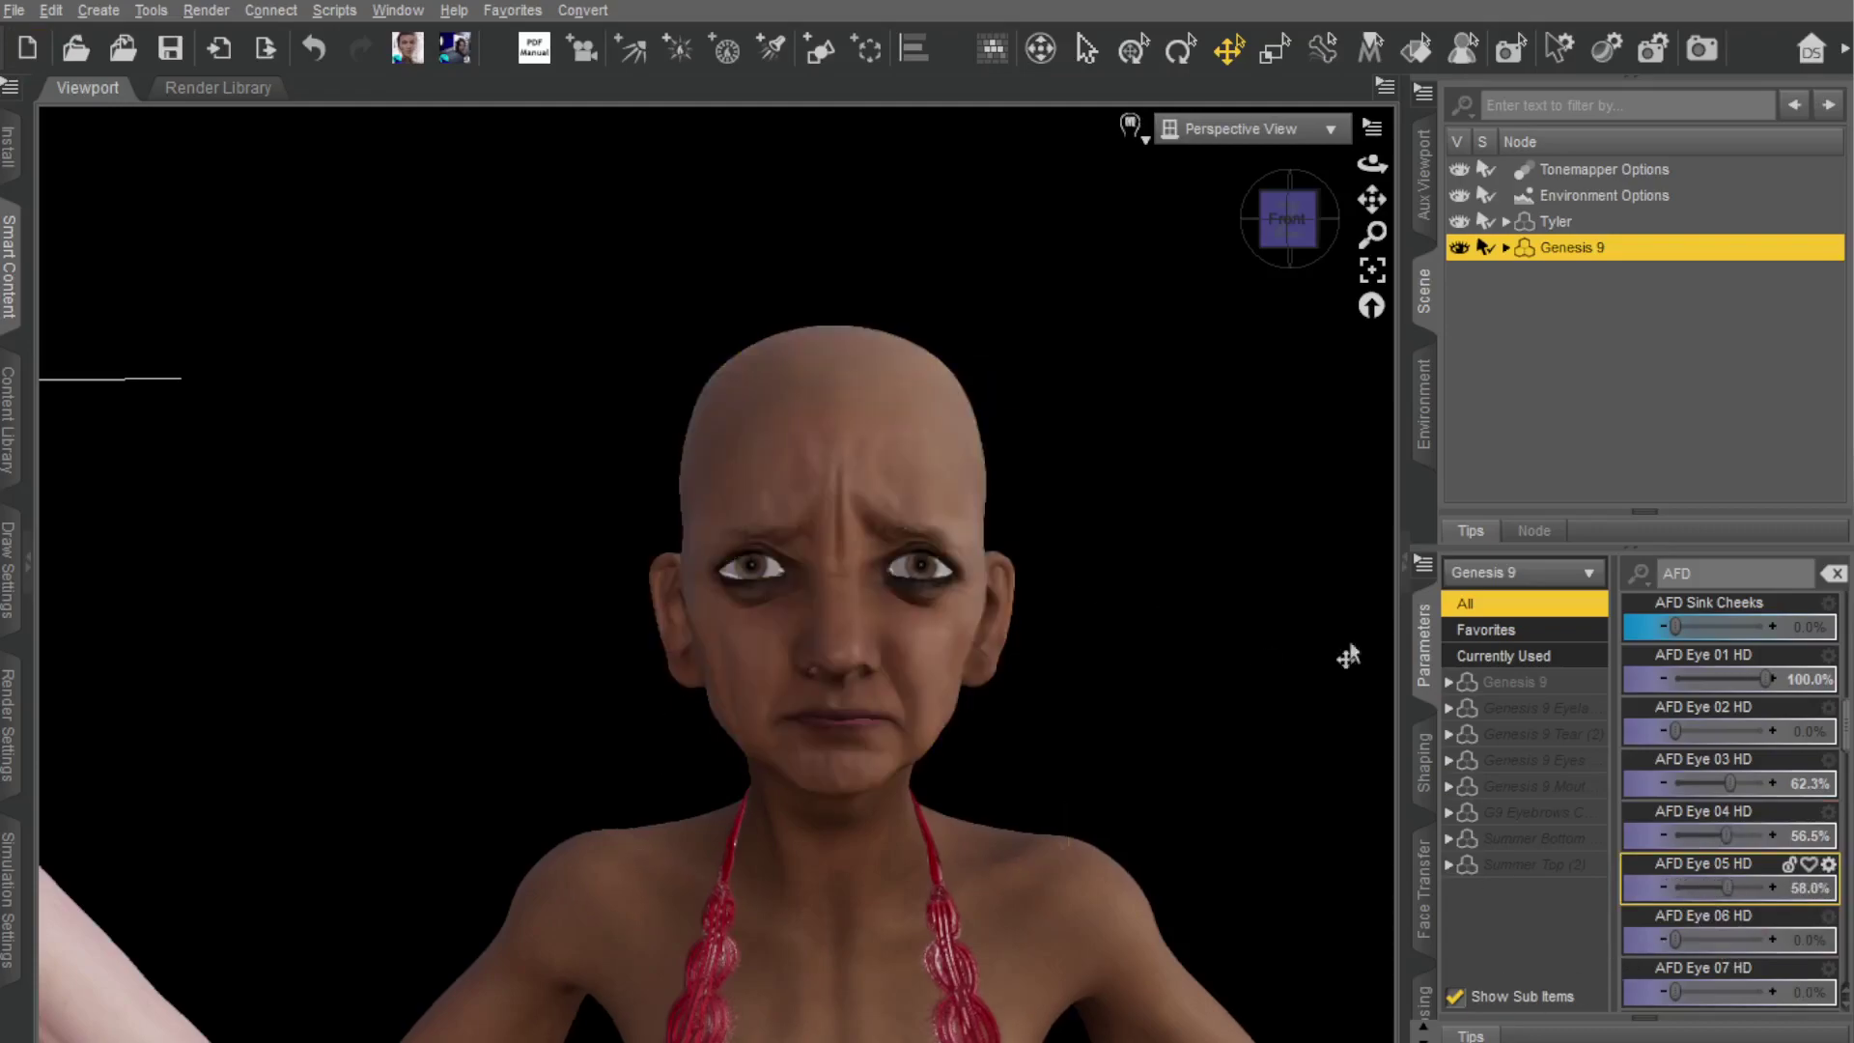
scroll(1700, 842, "down", 3)
left_click_drag(1669, 786, 1729, 782)
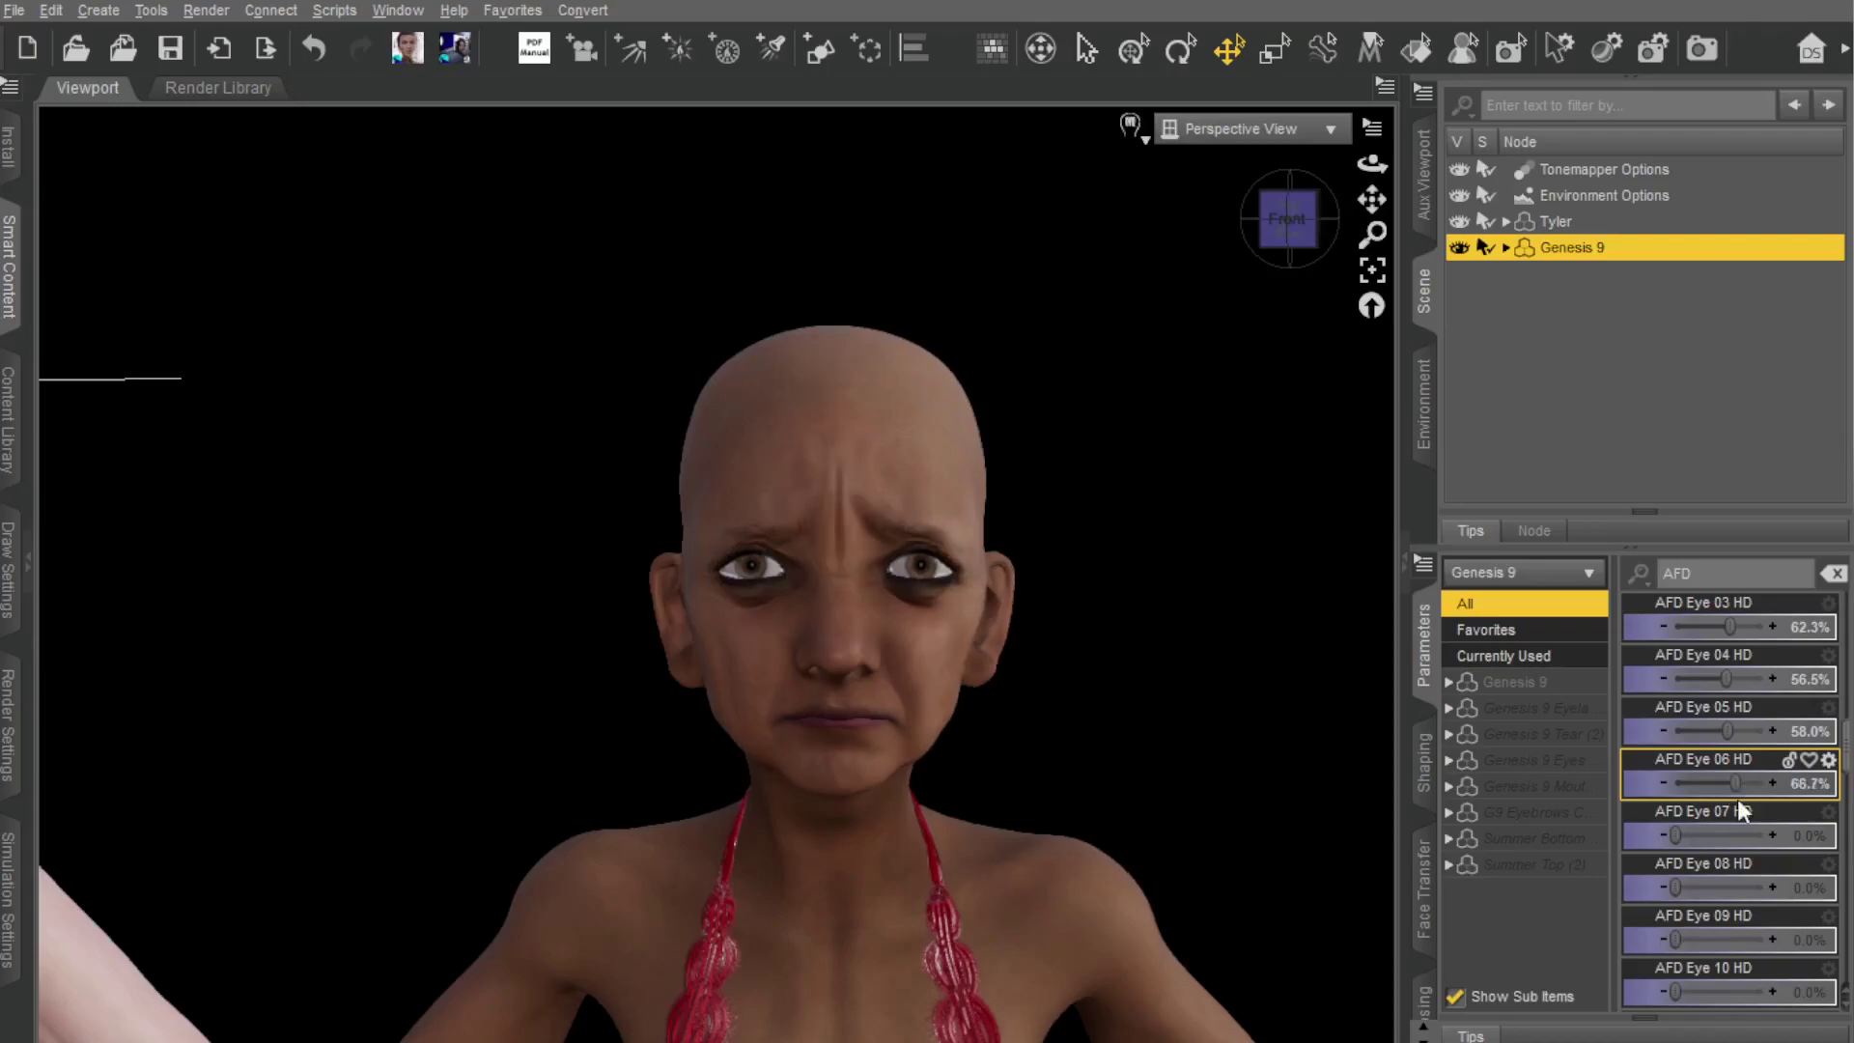
left_click_drag(1675, 835, 1714, 836)
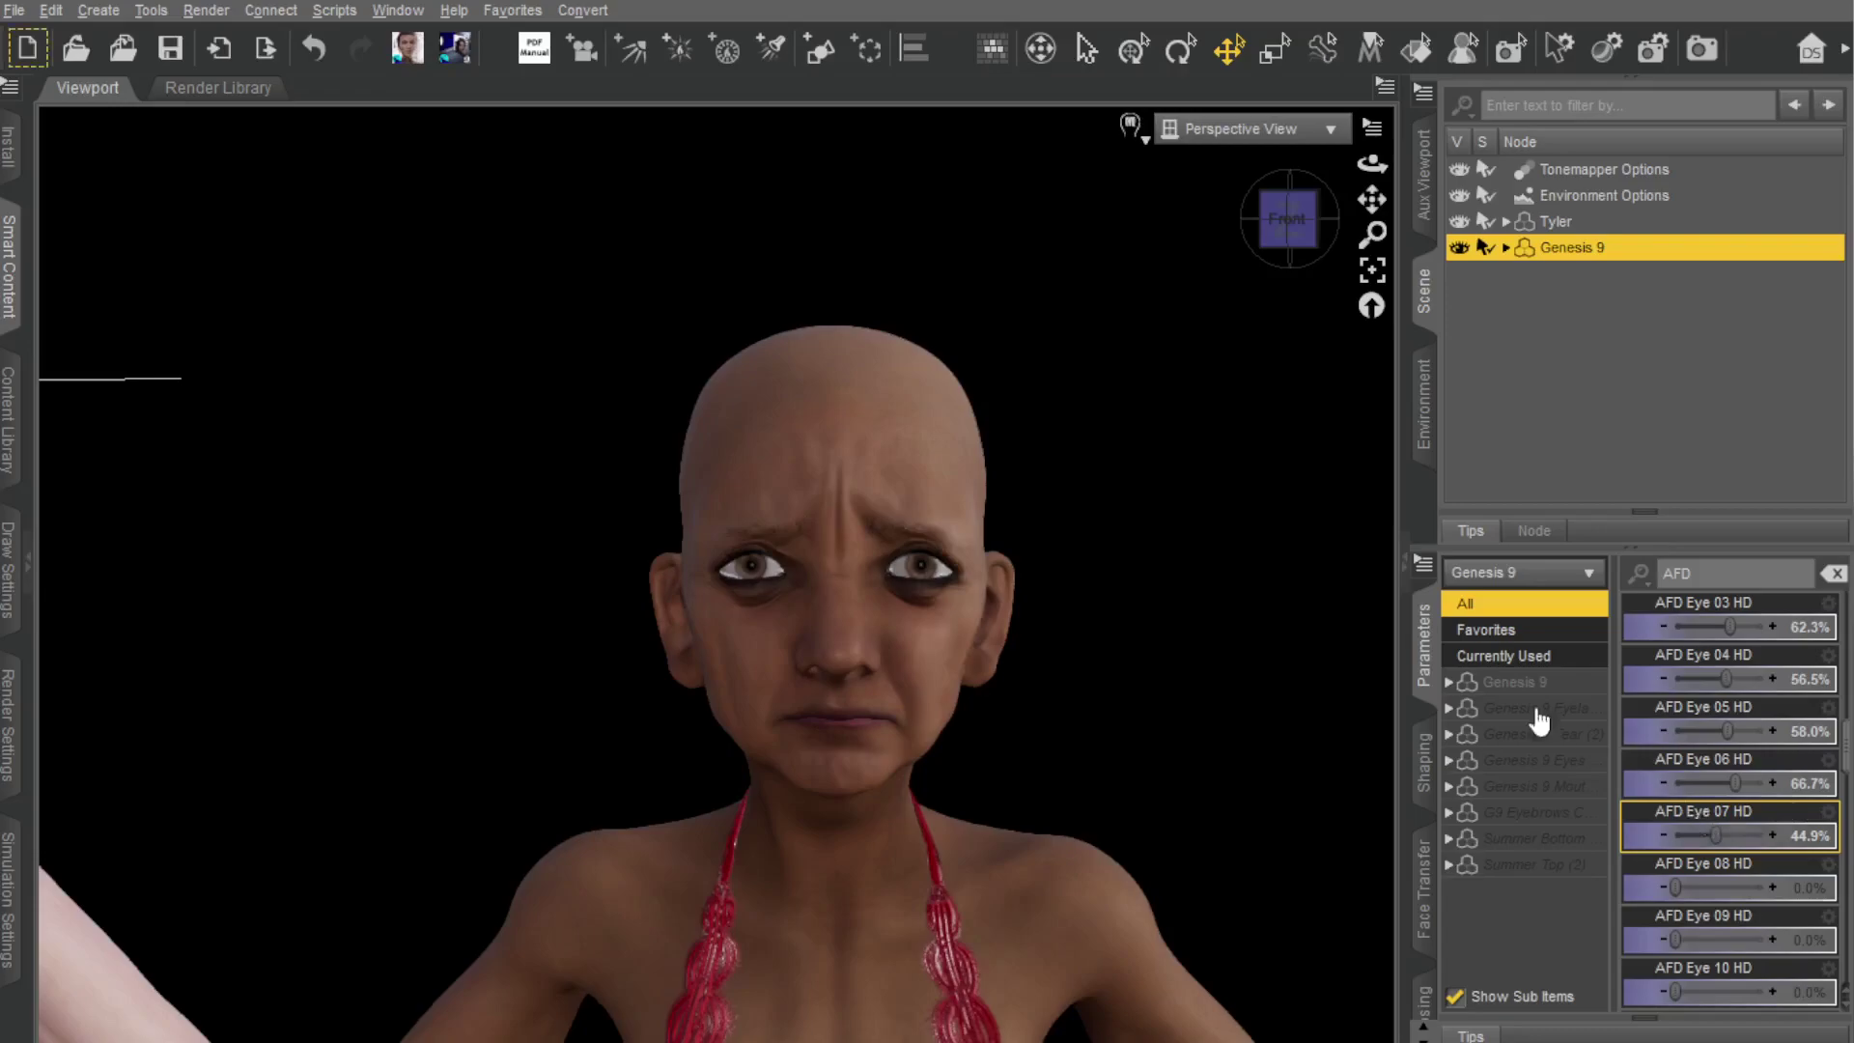
scroll(1709, 860, "down", 1)
scroll(1708, 855, "down", 8)
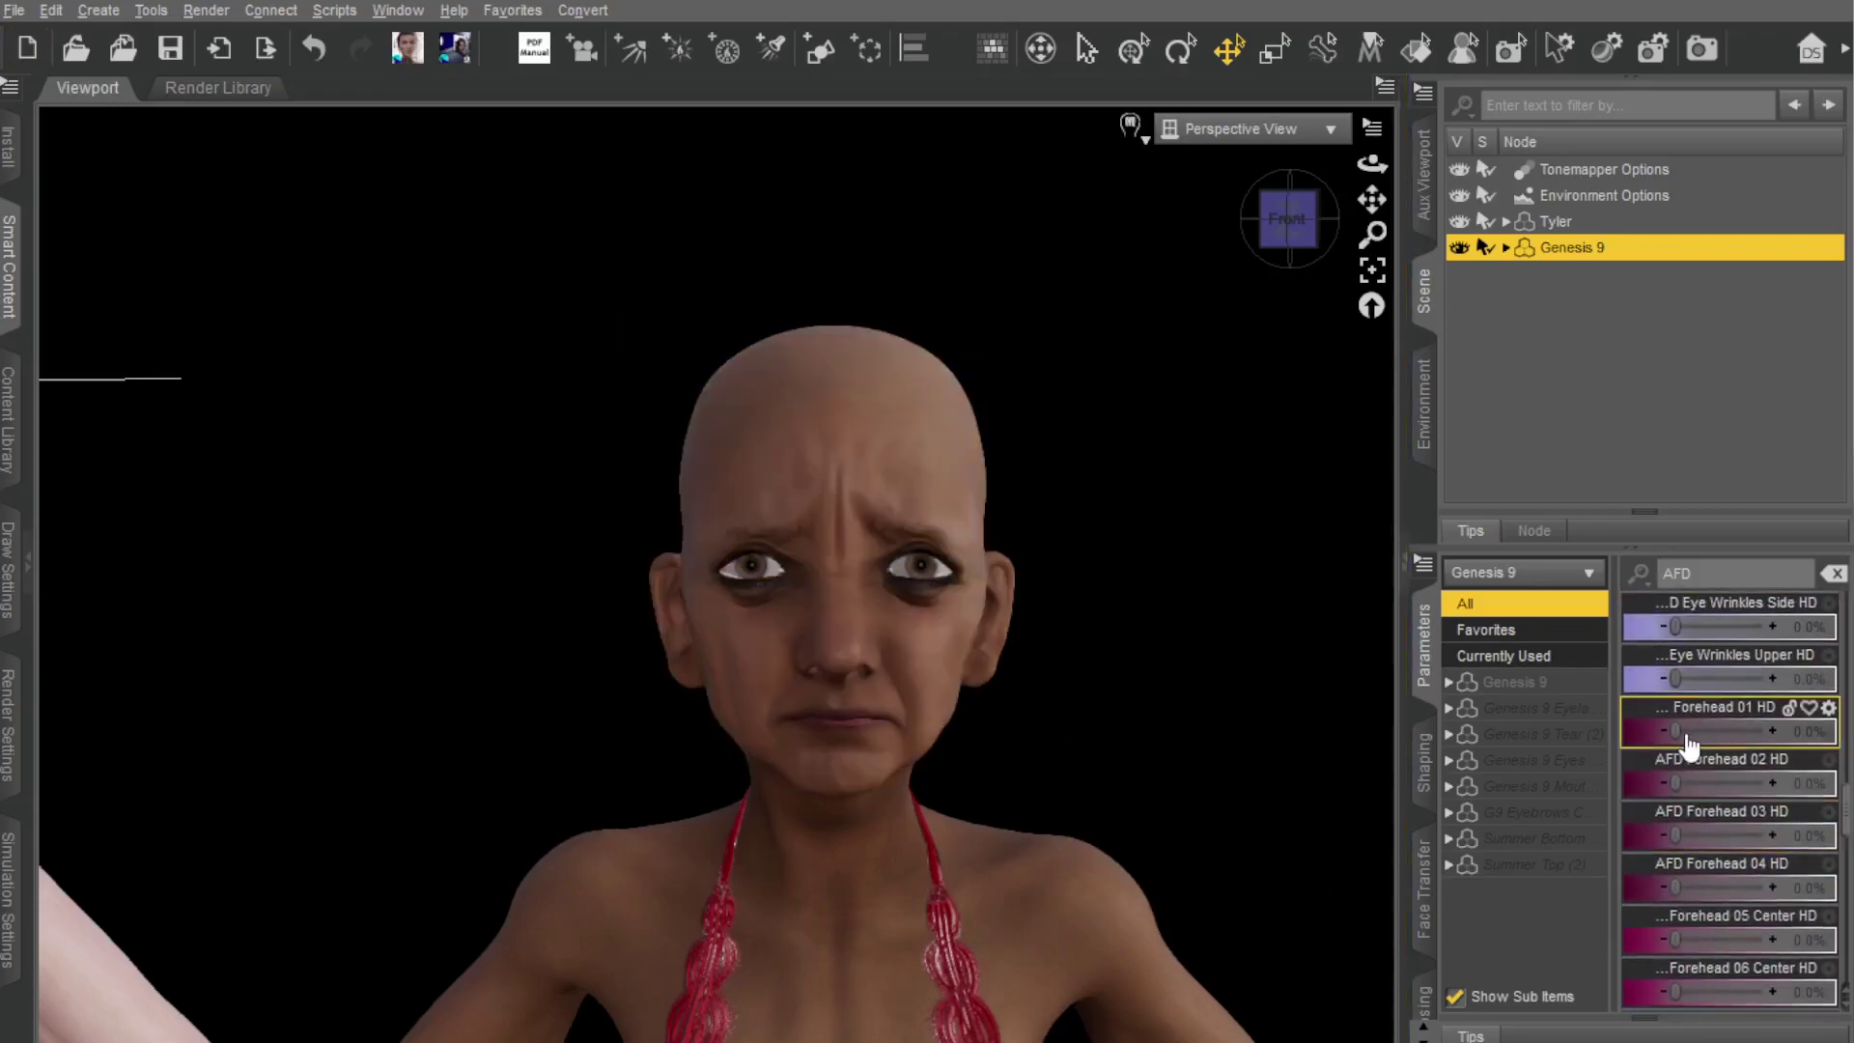
Step: Set AFD Forehead 01 to 100%, Forehead 02 to 56.5%, Mouth 02 to 100% and Mouth 04 to 72.5%
left_click_drag(1675, 732, 1767, 732)
left_click_drag(1666, 784, 1710, 801)
scroll(1752, 863, "down", 3)
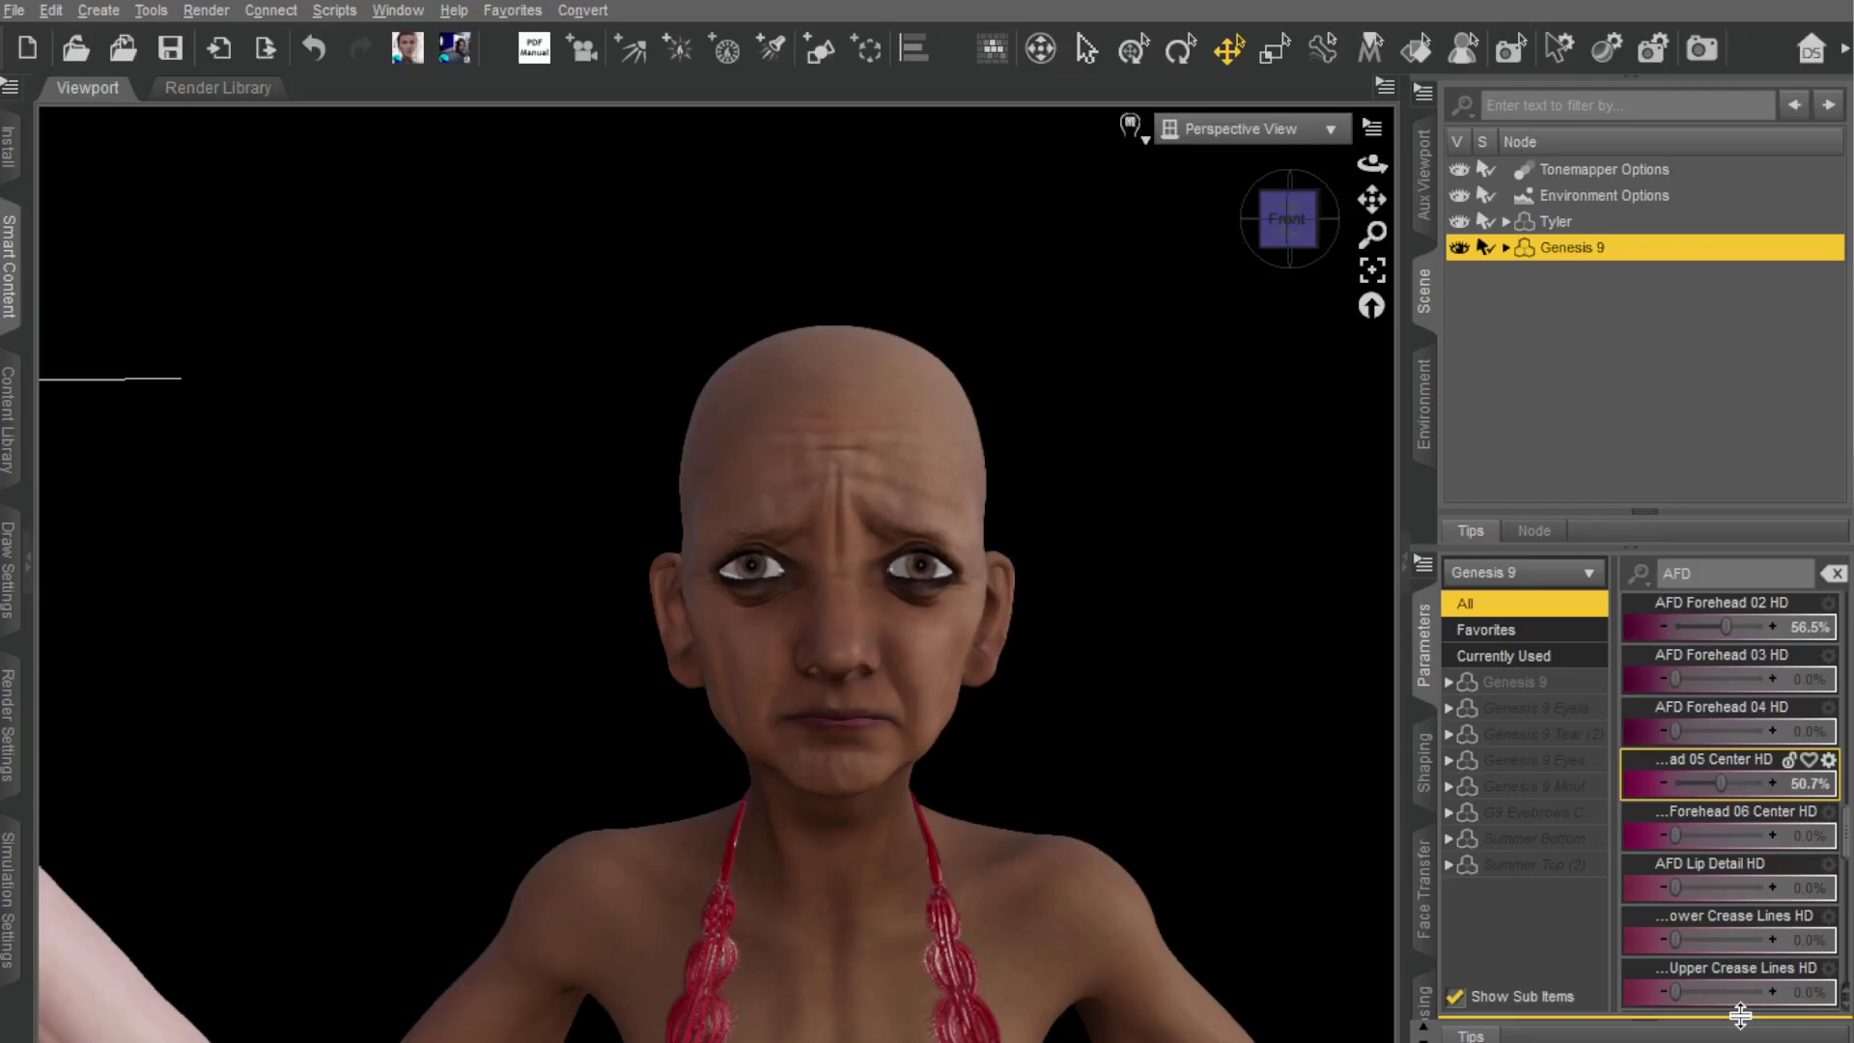
scroll(1726, 801, "down", 2)
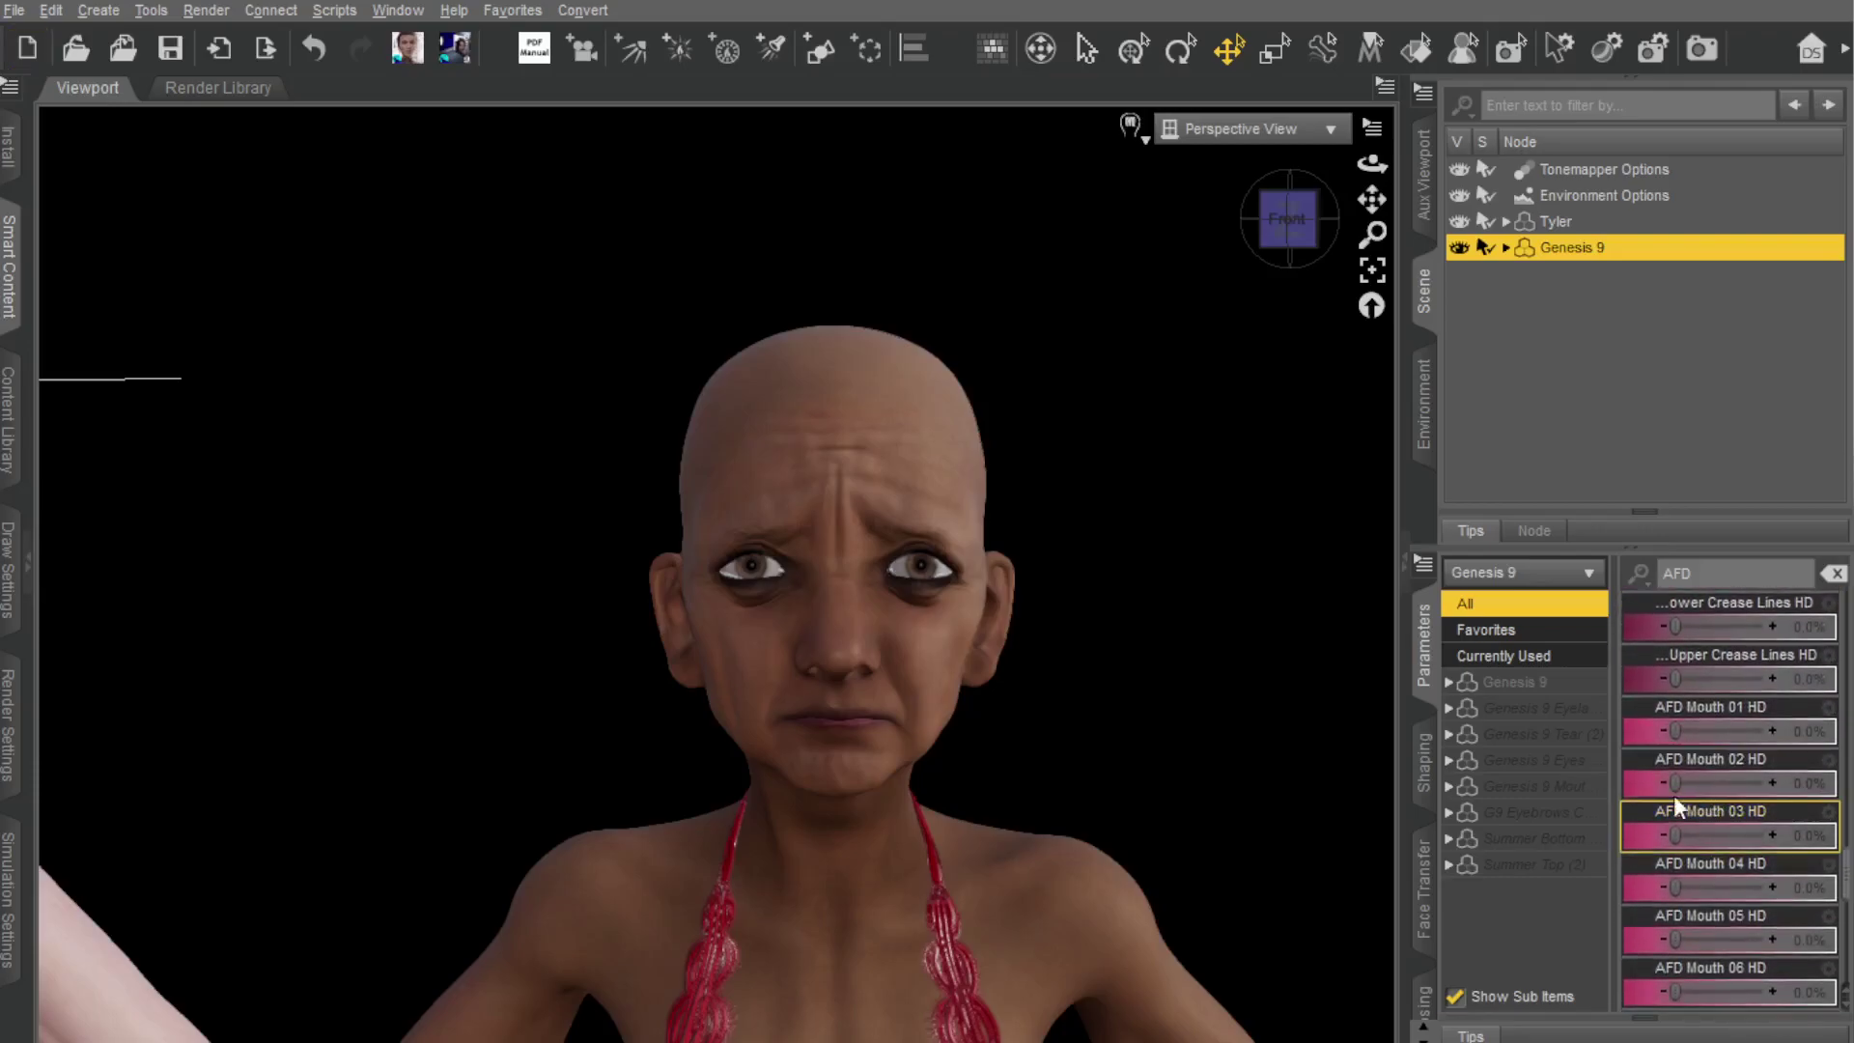
left_click_drag(1675, 780, 1767, 782)
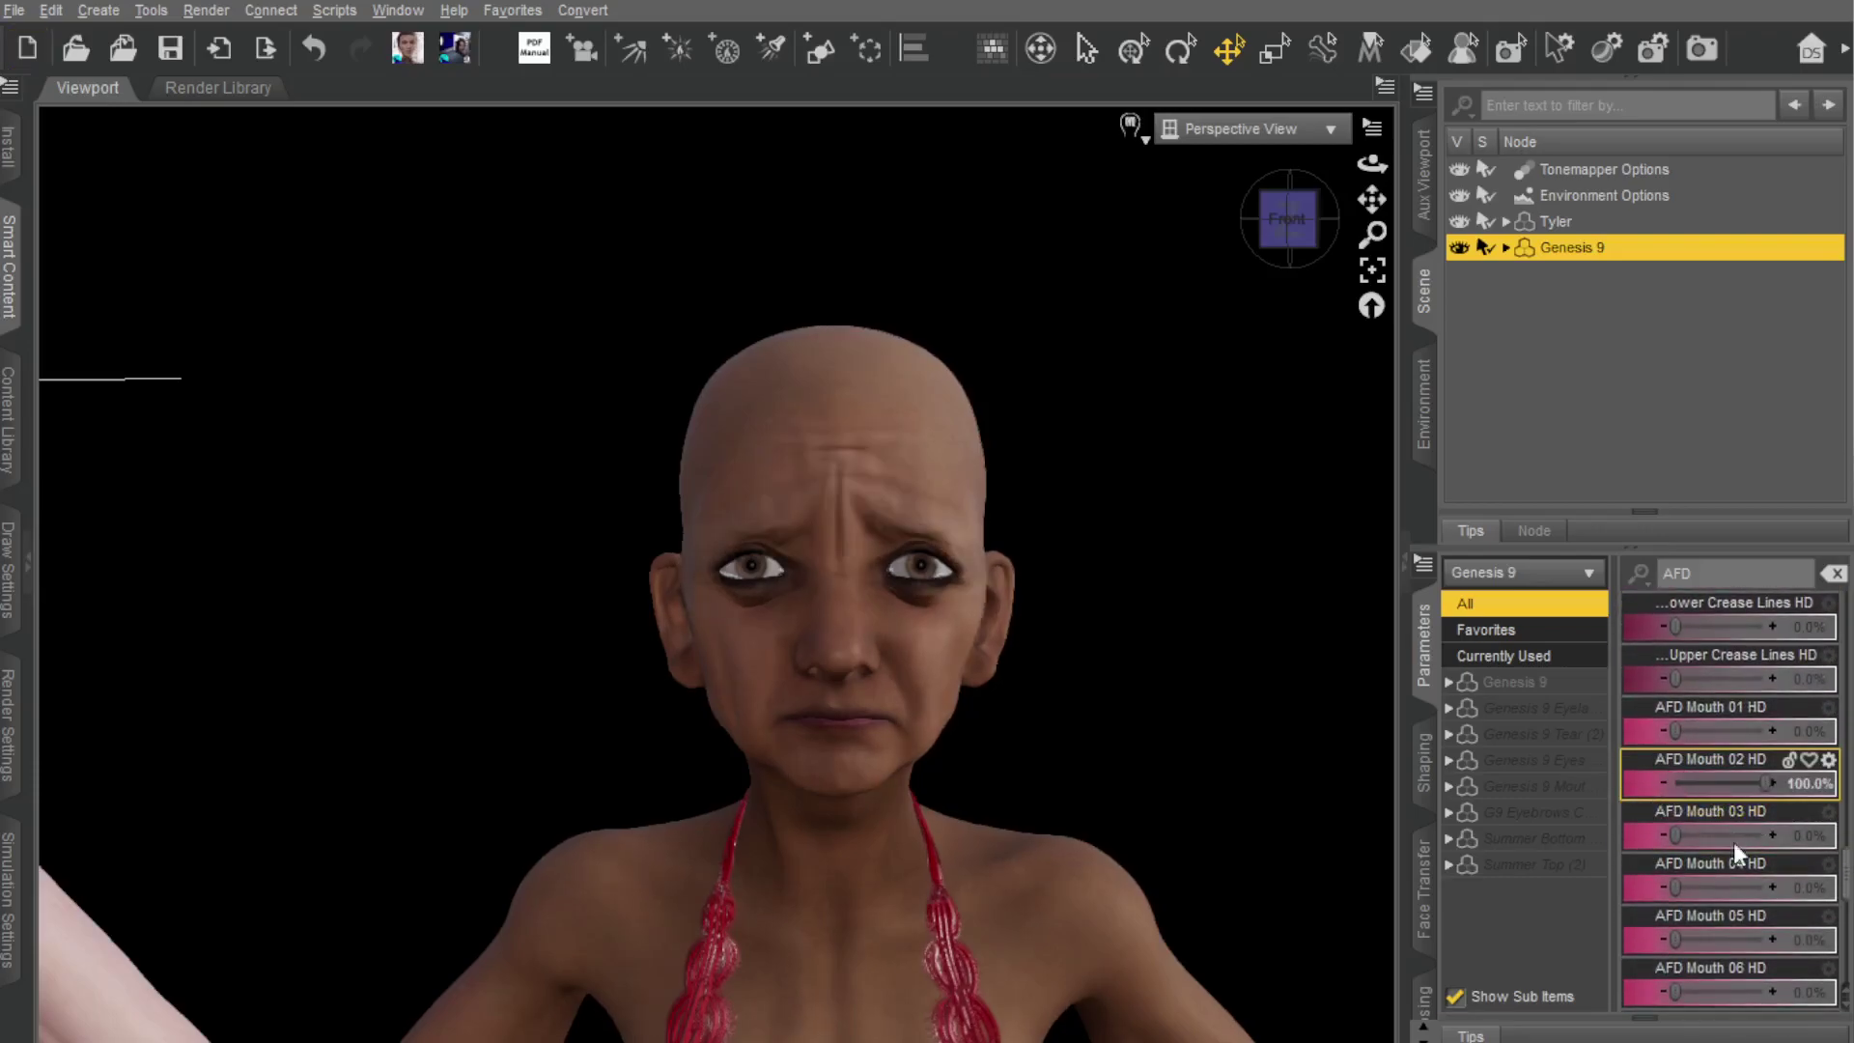
left_click_drag(1676, 889, 1720, 890)
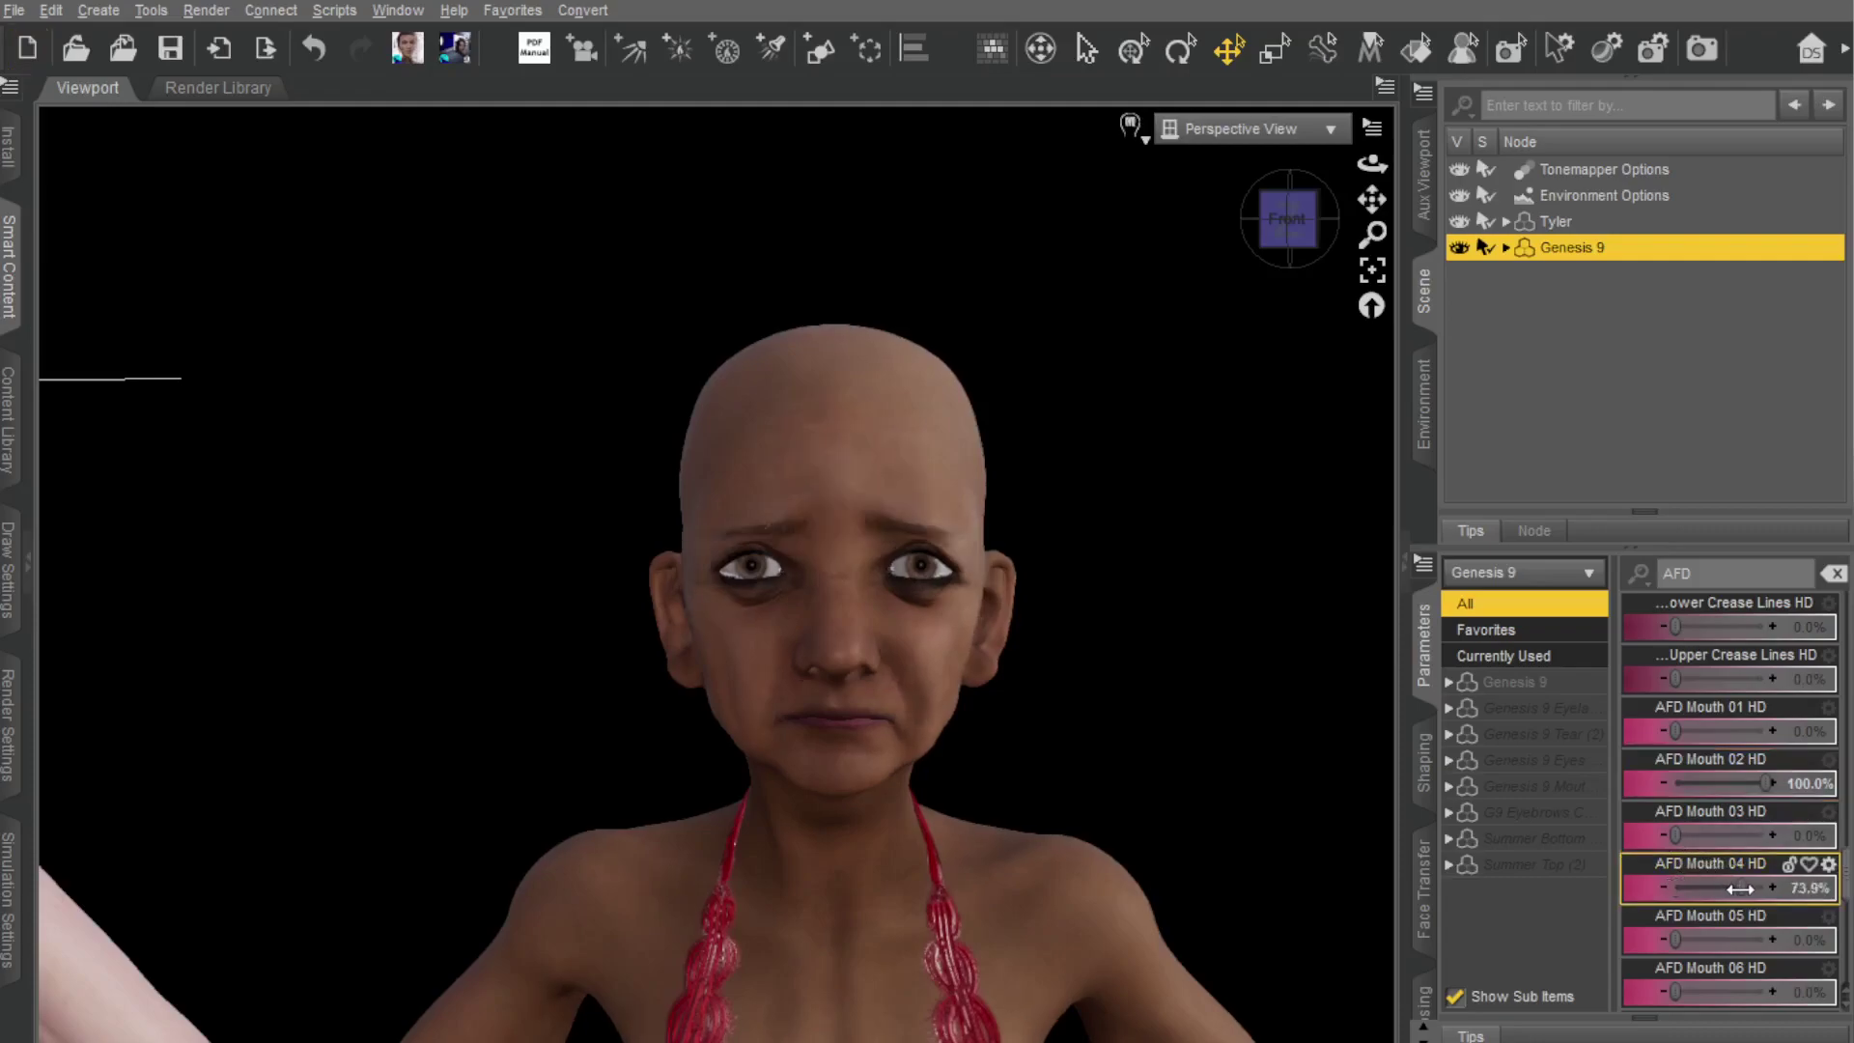
Step: Dial AFD Mouth 06 to 58.0%, Mouth 08 to 62.3% and Mouth 10 to 47.8%
scroll(1711, 889, "down", 3)
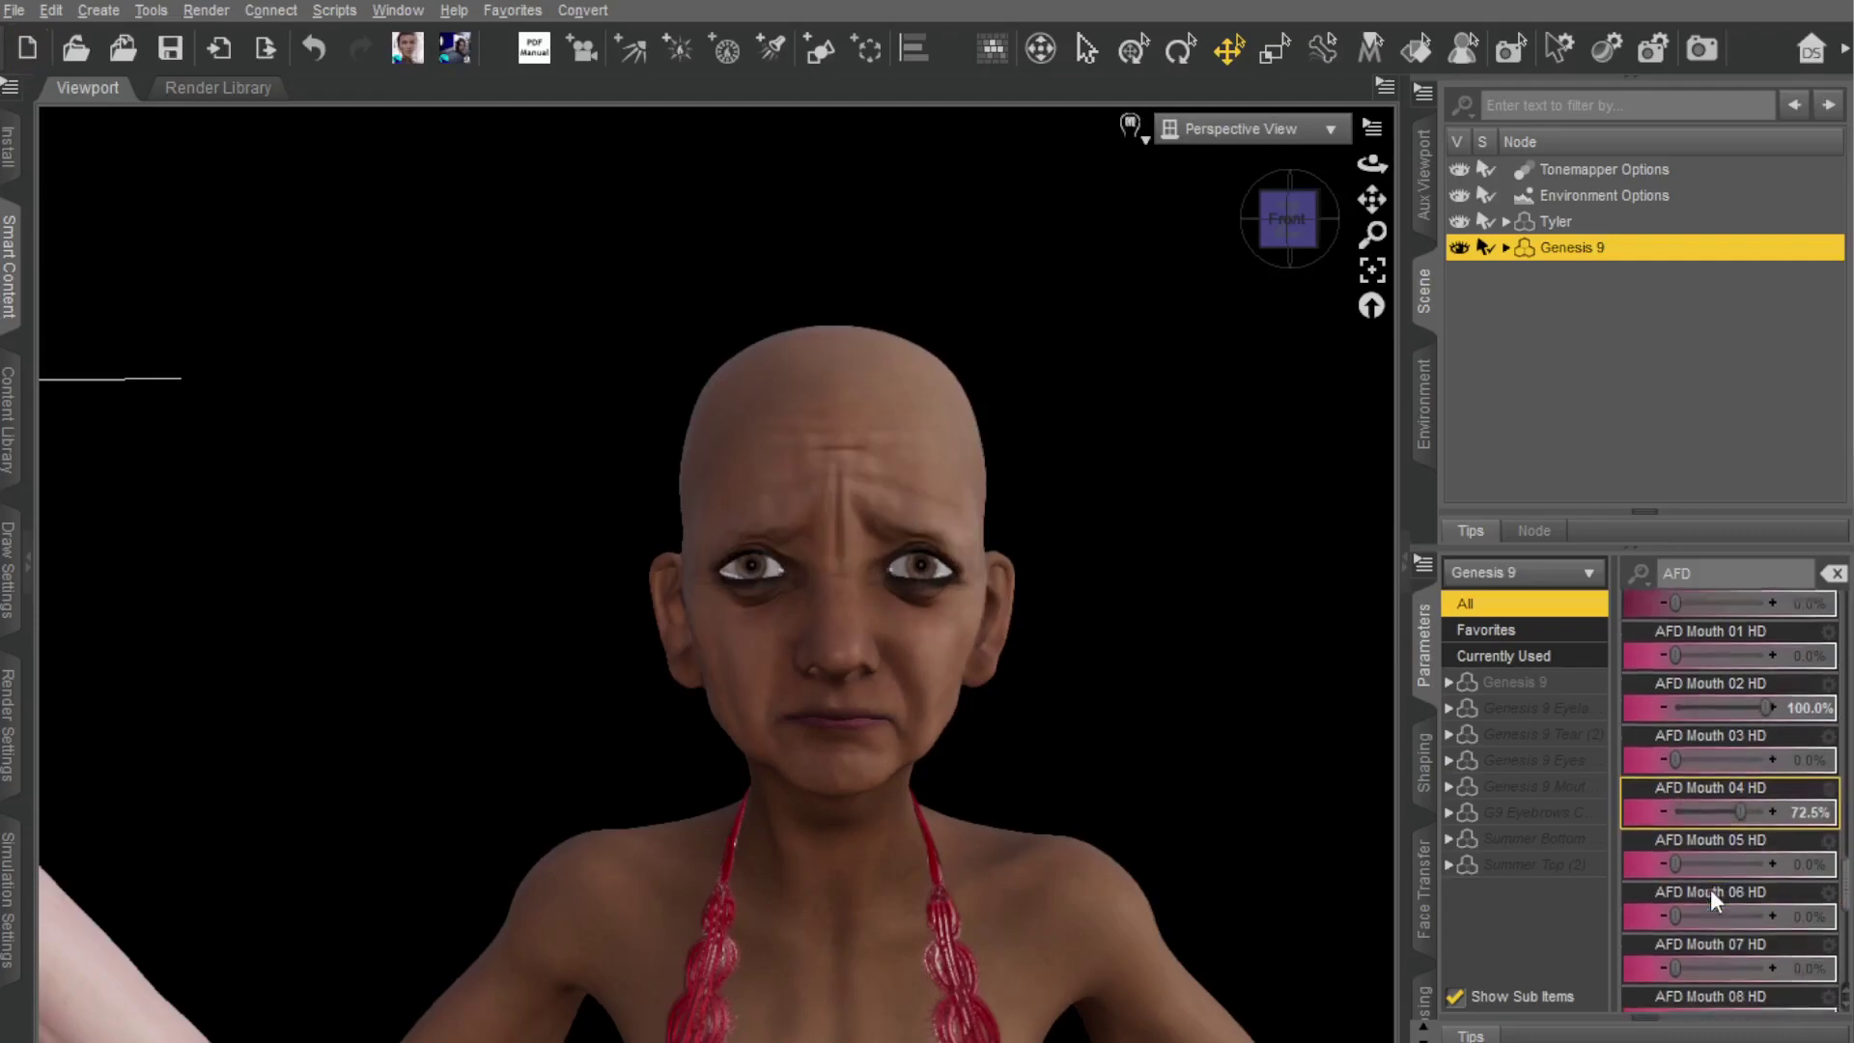
left_click_drag(1676, 836, 1727, 836)
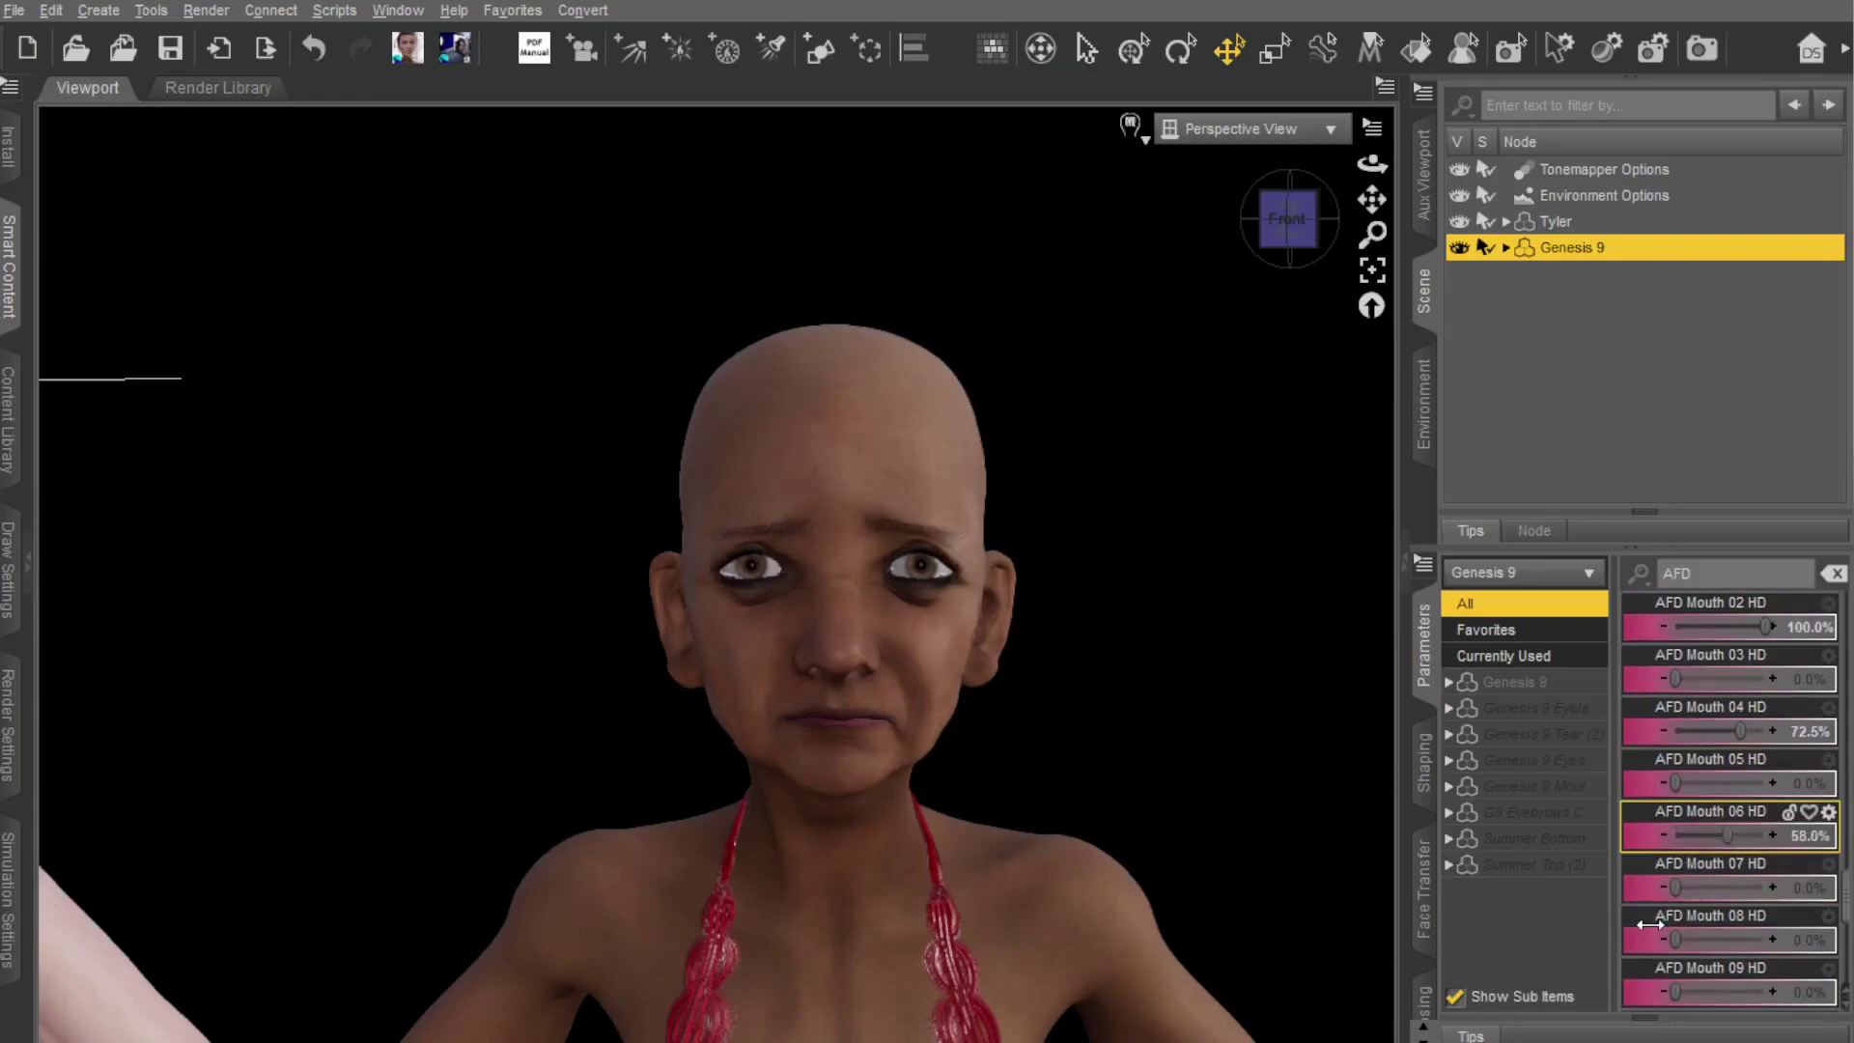
left_click_drag(1683, 942, 1710, 941)
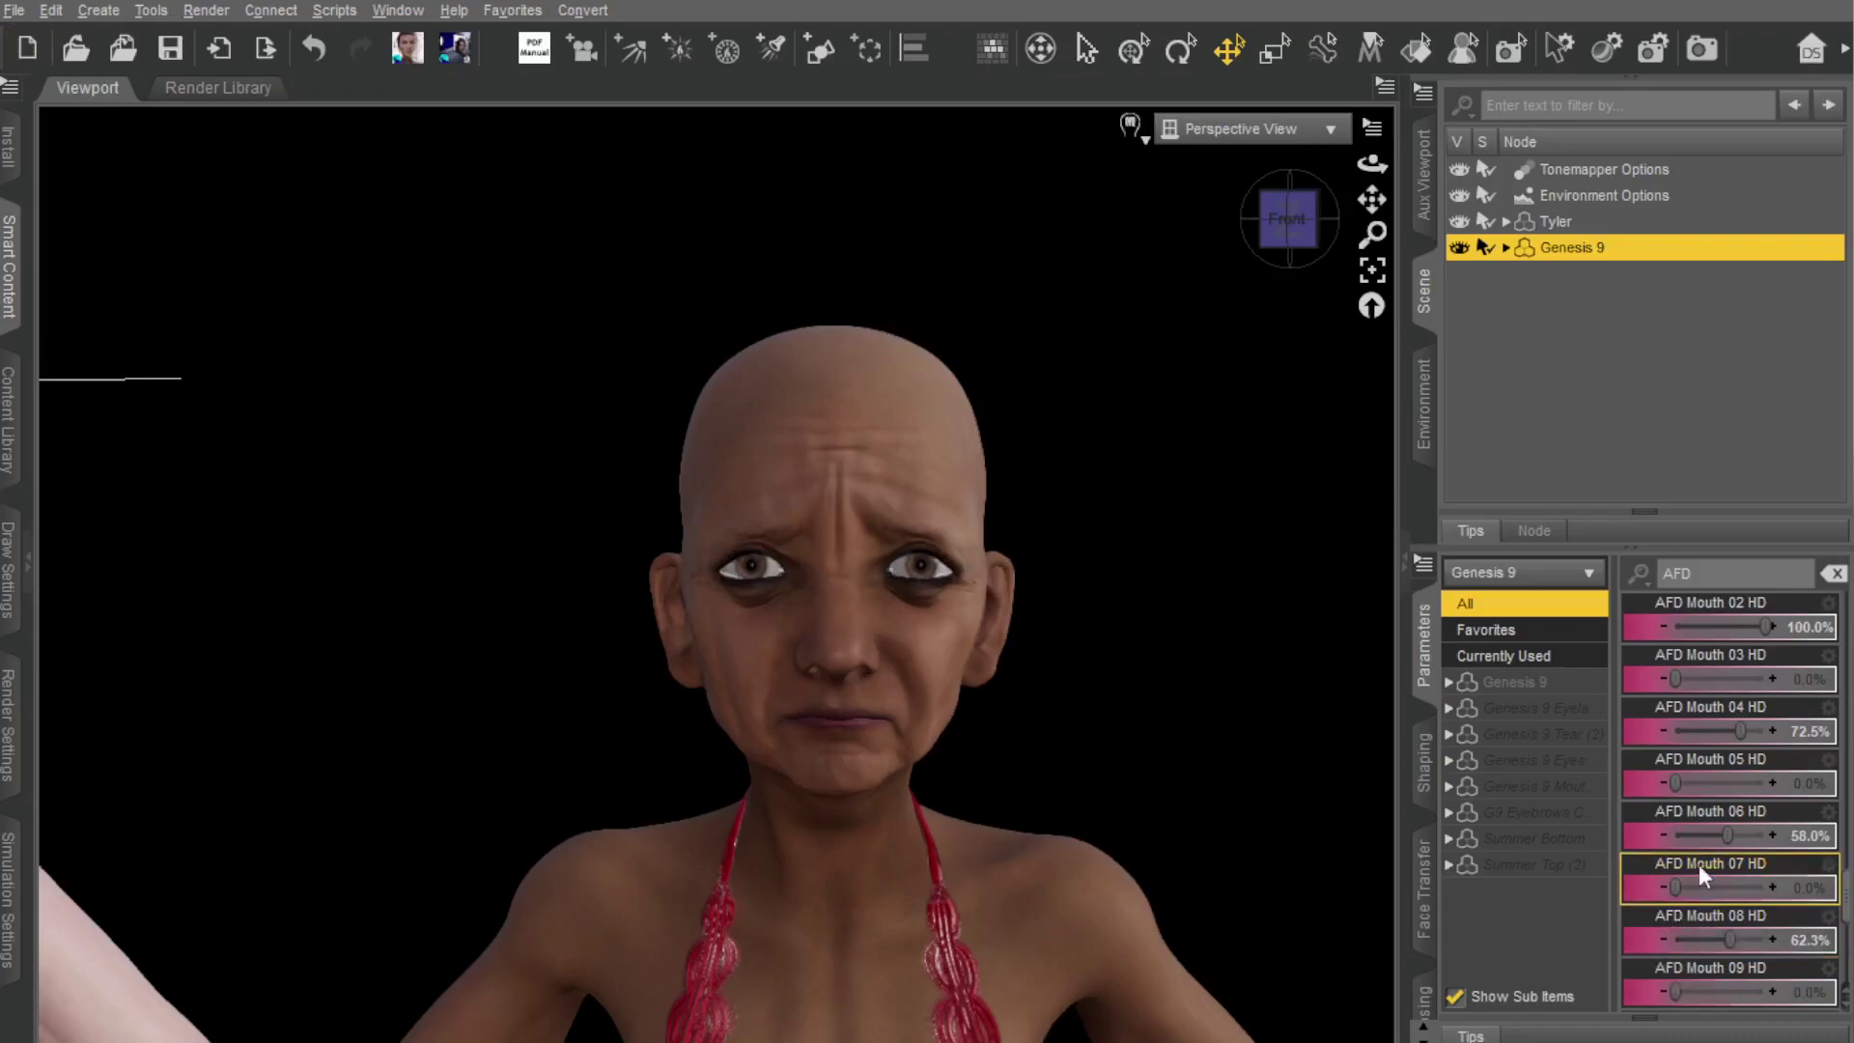
scroll(1695, 898, "down", 3)
left_click_drag(1682, 889, 1717, 890)
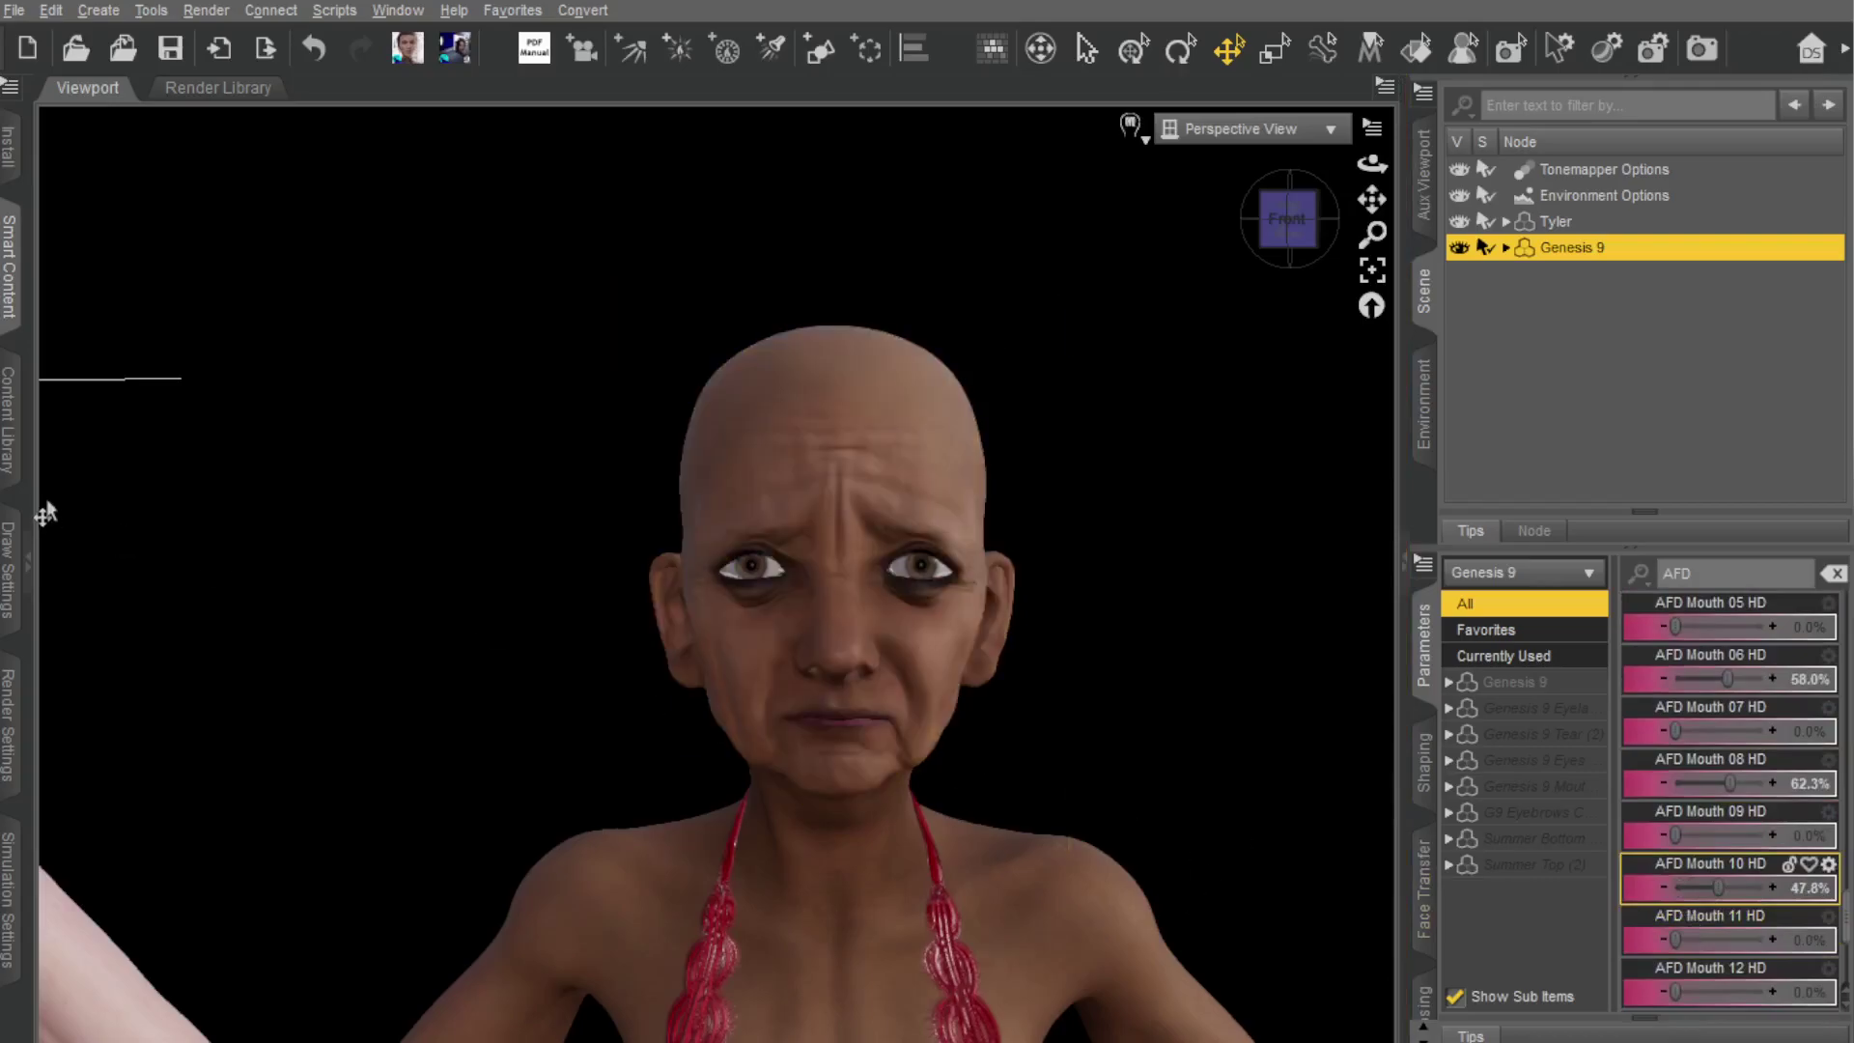
Step: In Smart Content, filter Products to Figures and show FN Eleanor HD for Genesis 9's Materials
left_click(27, 560)
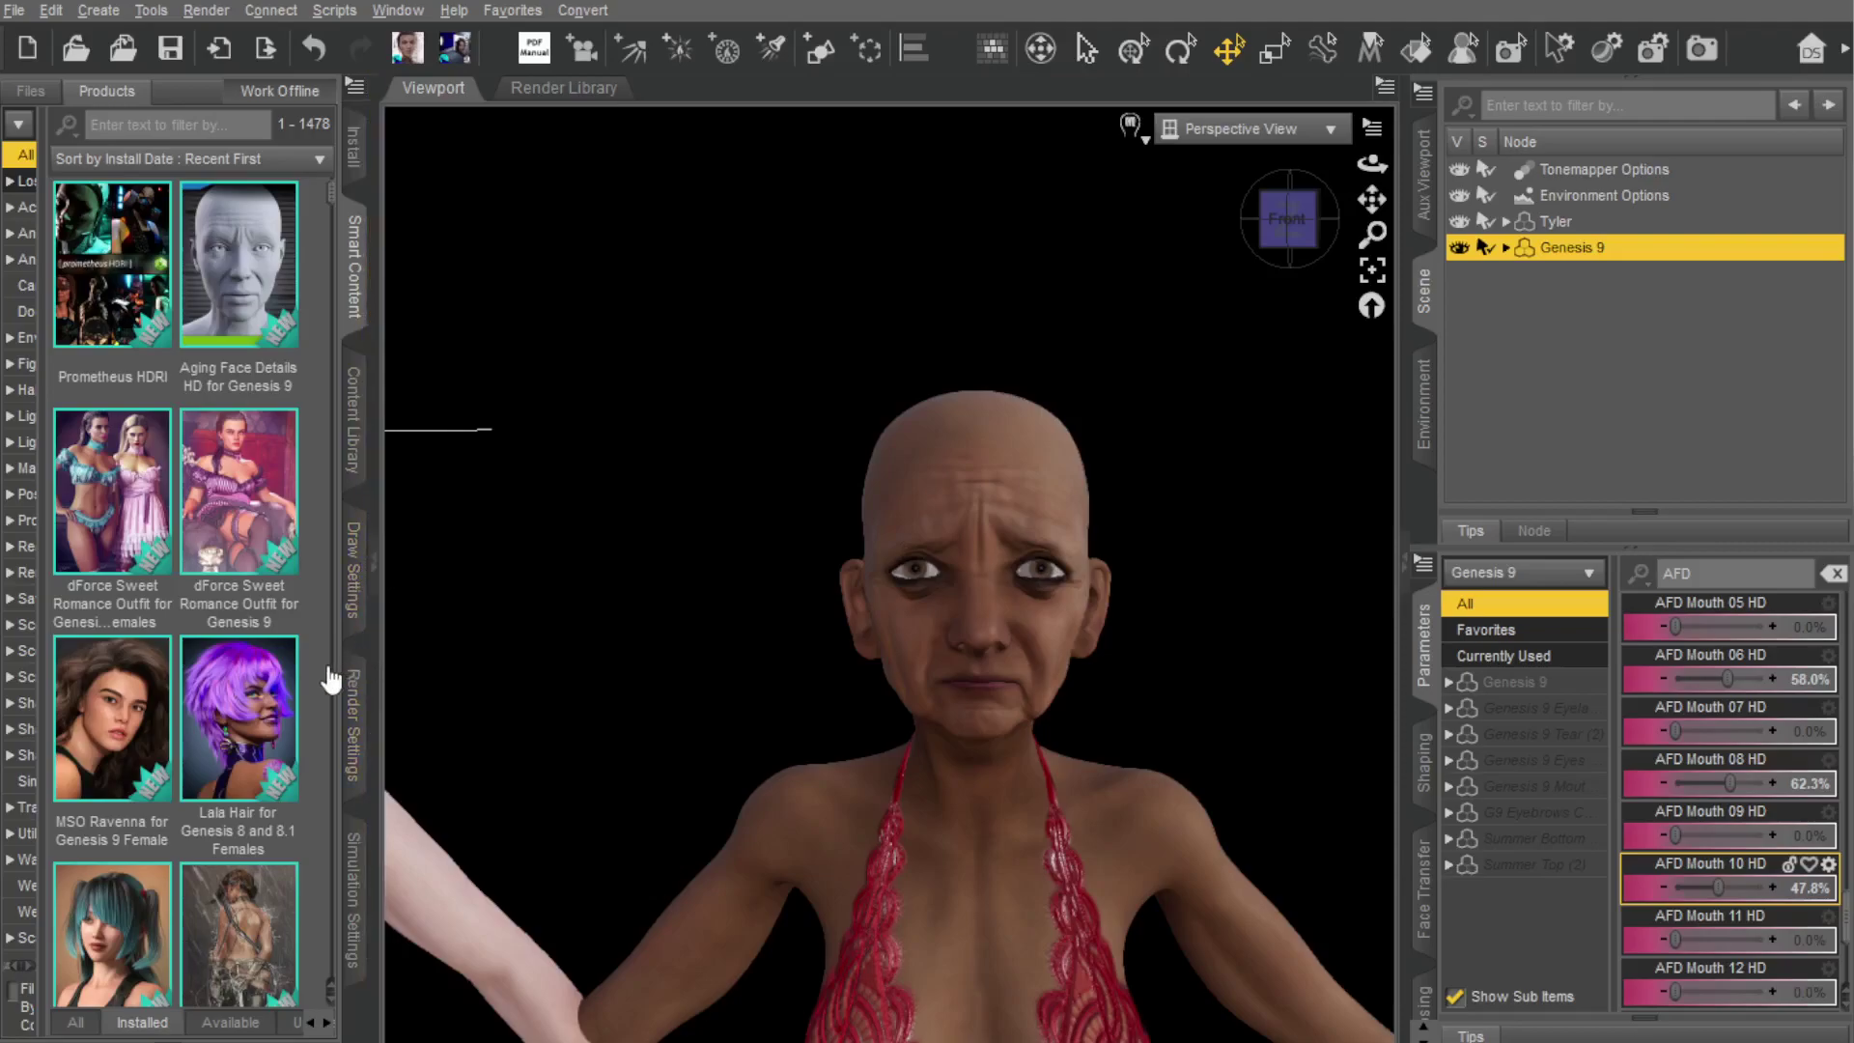
left_click_drag(355, 680, 502, 650)
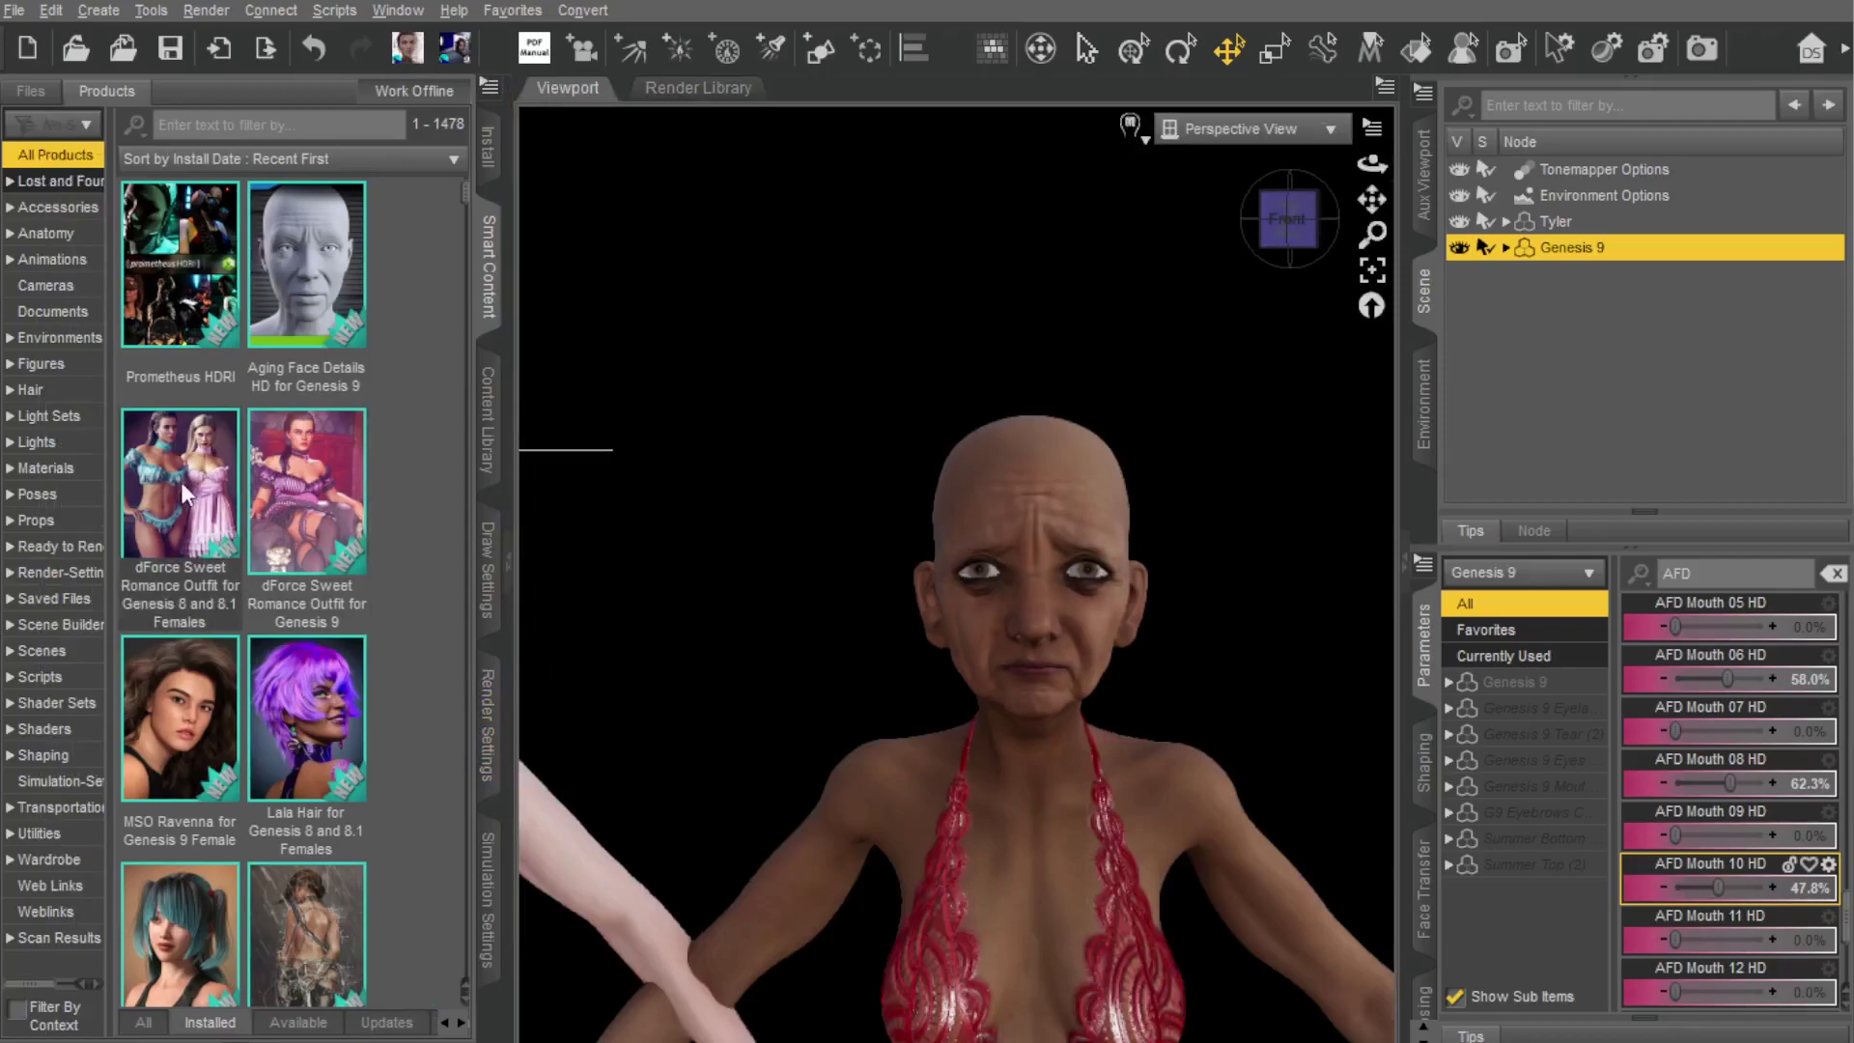
left_click(37, 364)
scroll(286, 522, "down", 2)
scroll(286, 521, "down", 1)
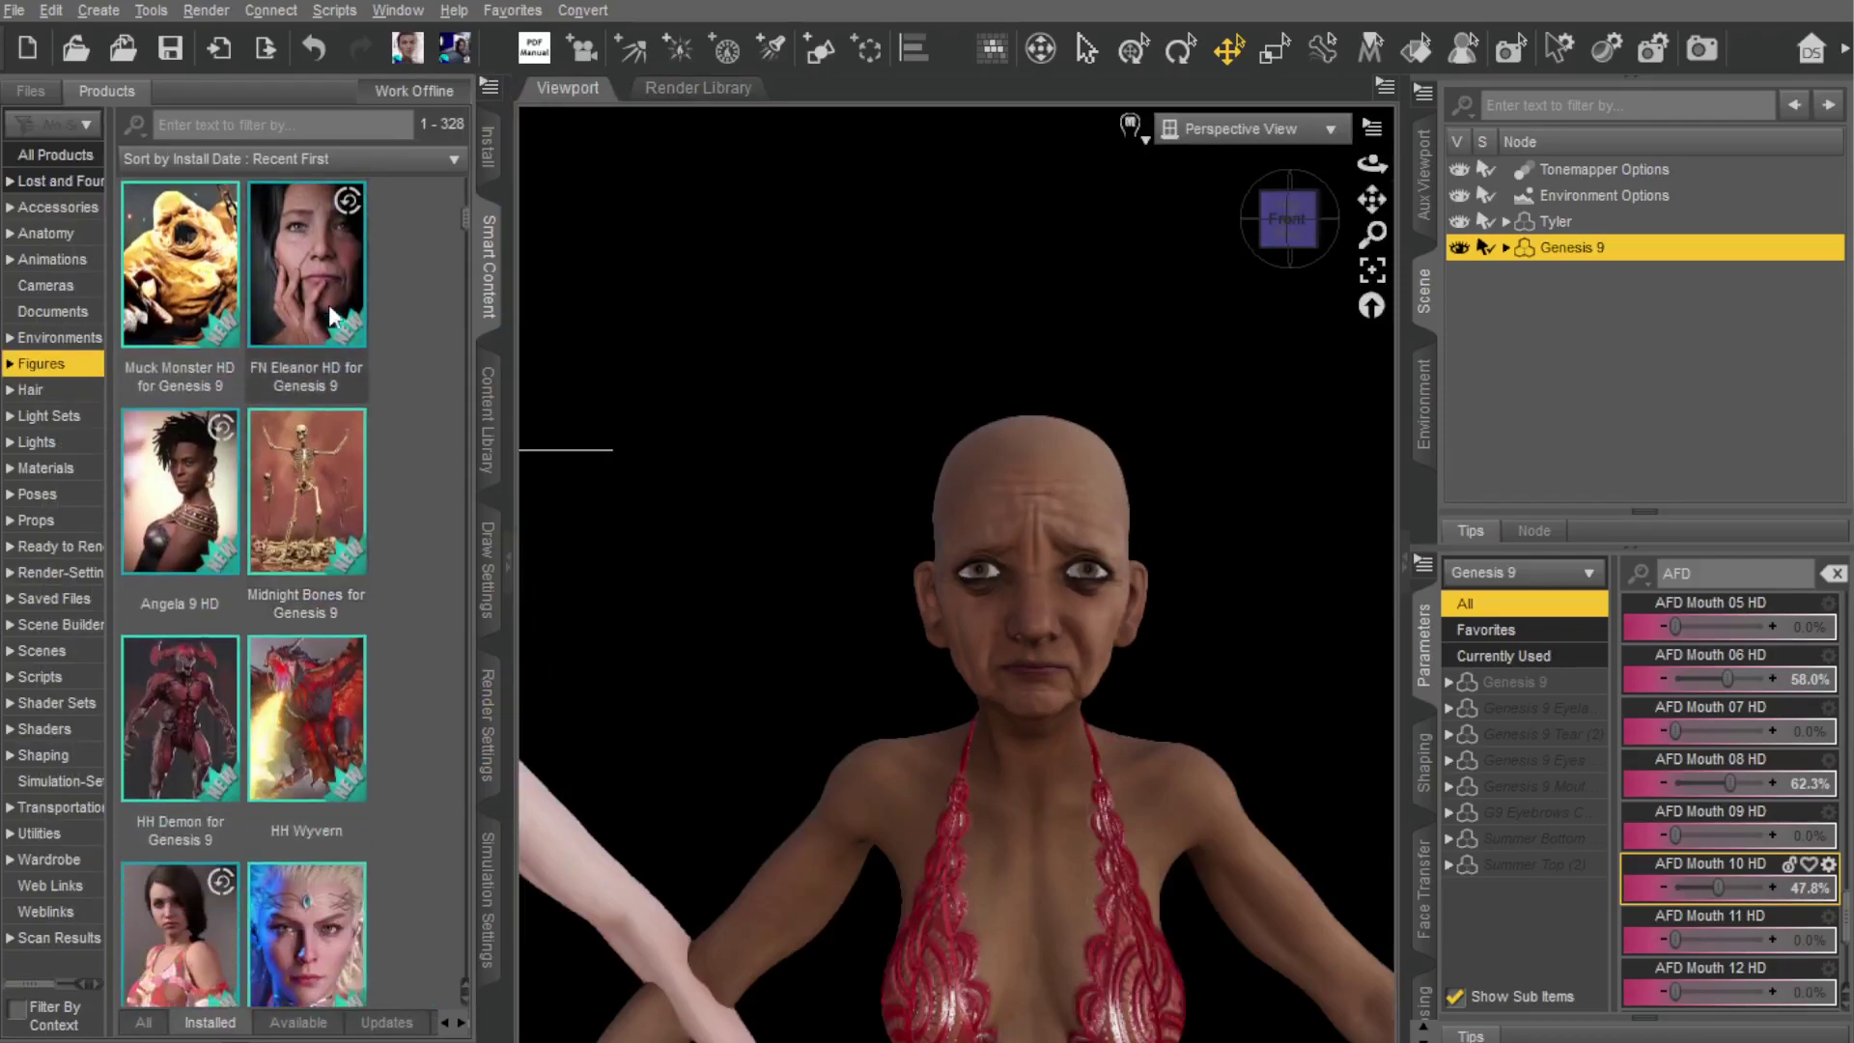
left_click(294, 280)
left_click(46, 413)
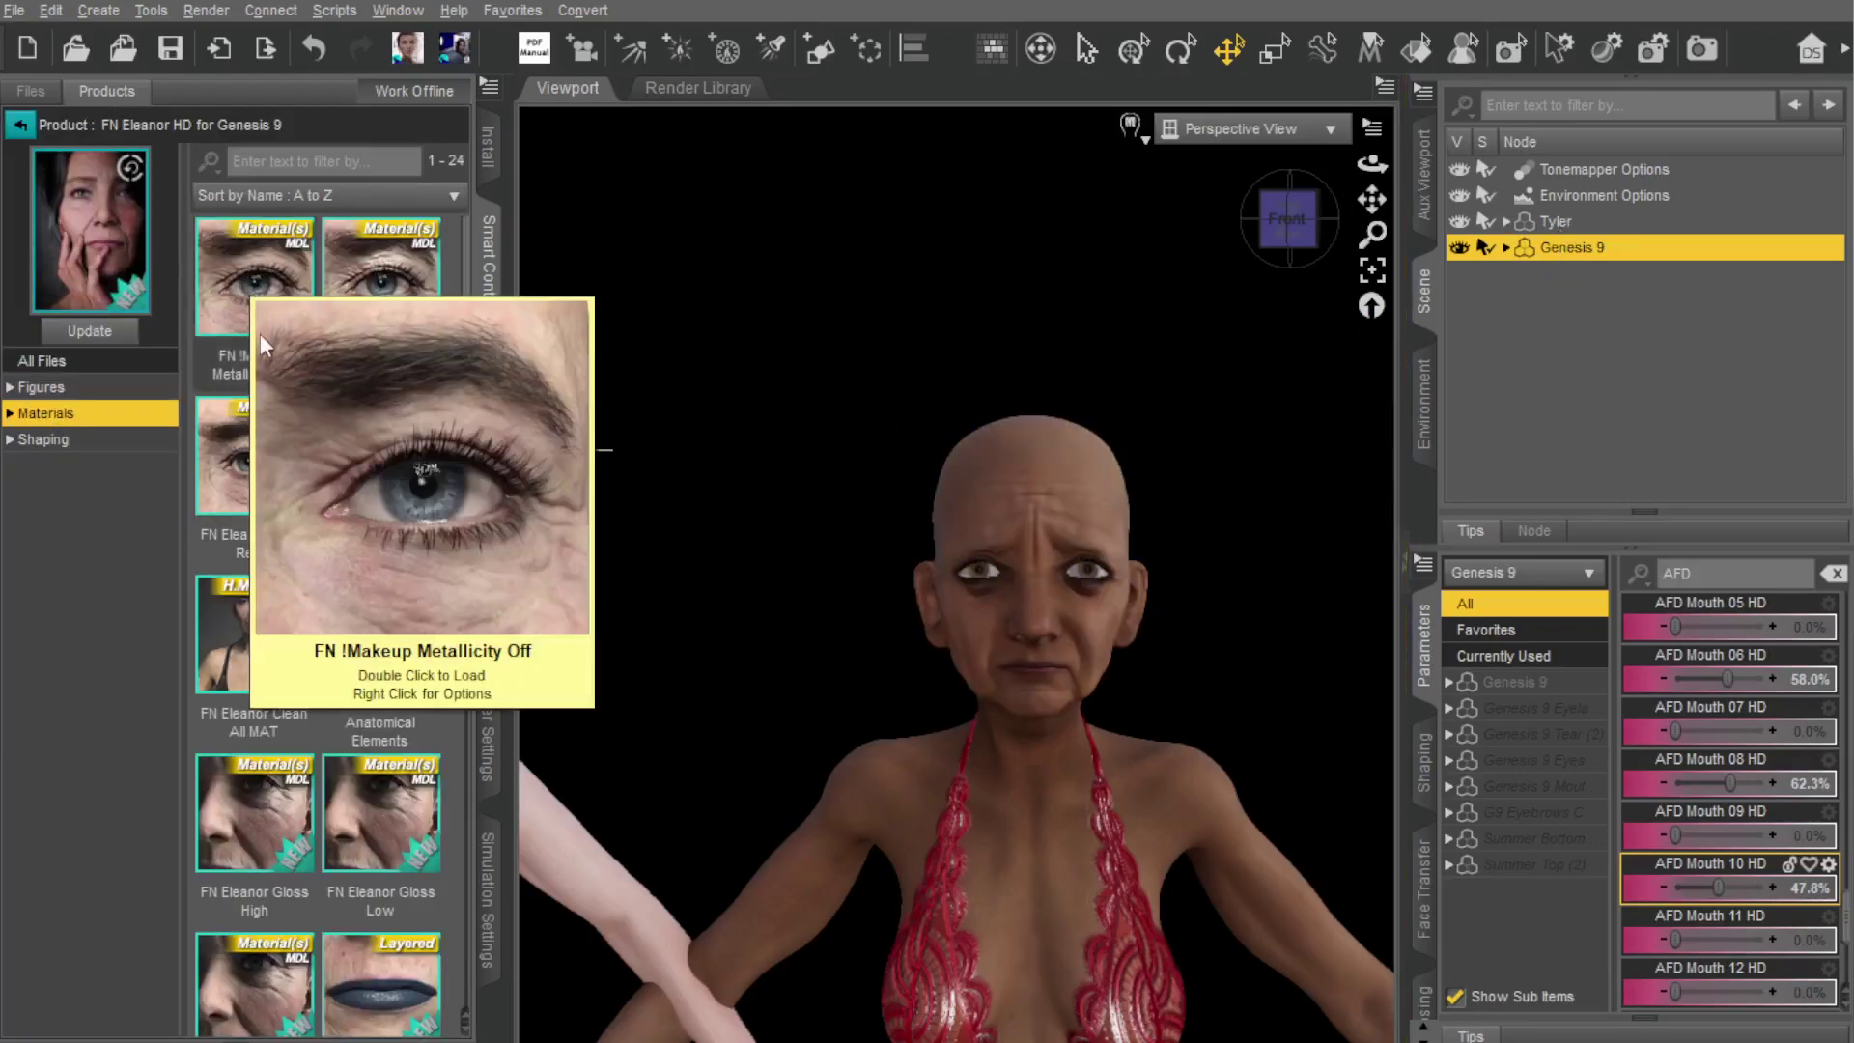
Step: Pick the FN !Makeup Metallicity Off preset and select the Genesis 9 figure in the viewport
left_click(253, 285)
left_click(906, 577)
left_click(908, 577)
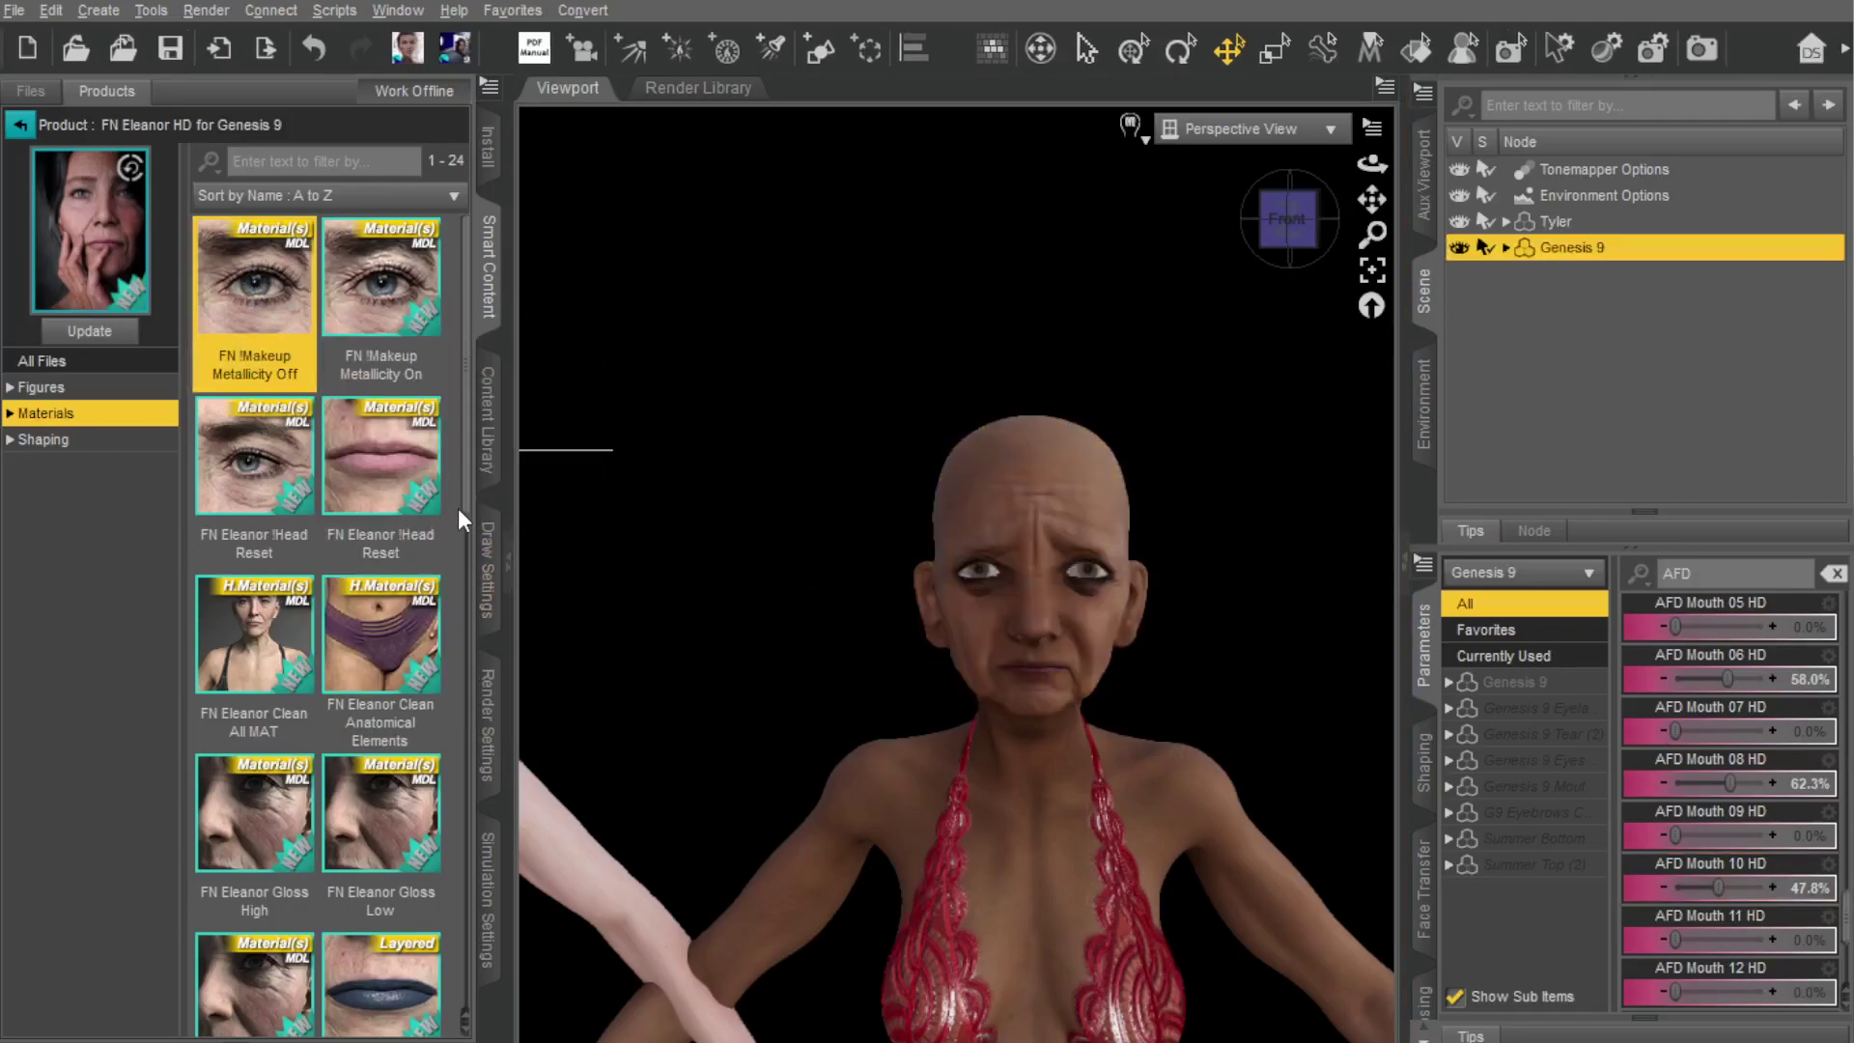
Step: Apply the FN Eleanor Clean All MAT skin to Genesis 9 and frame her face in the viewport
left_click(307, 626)
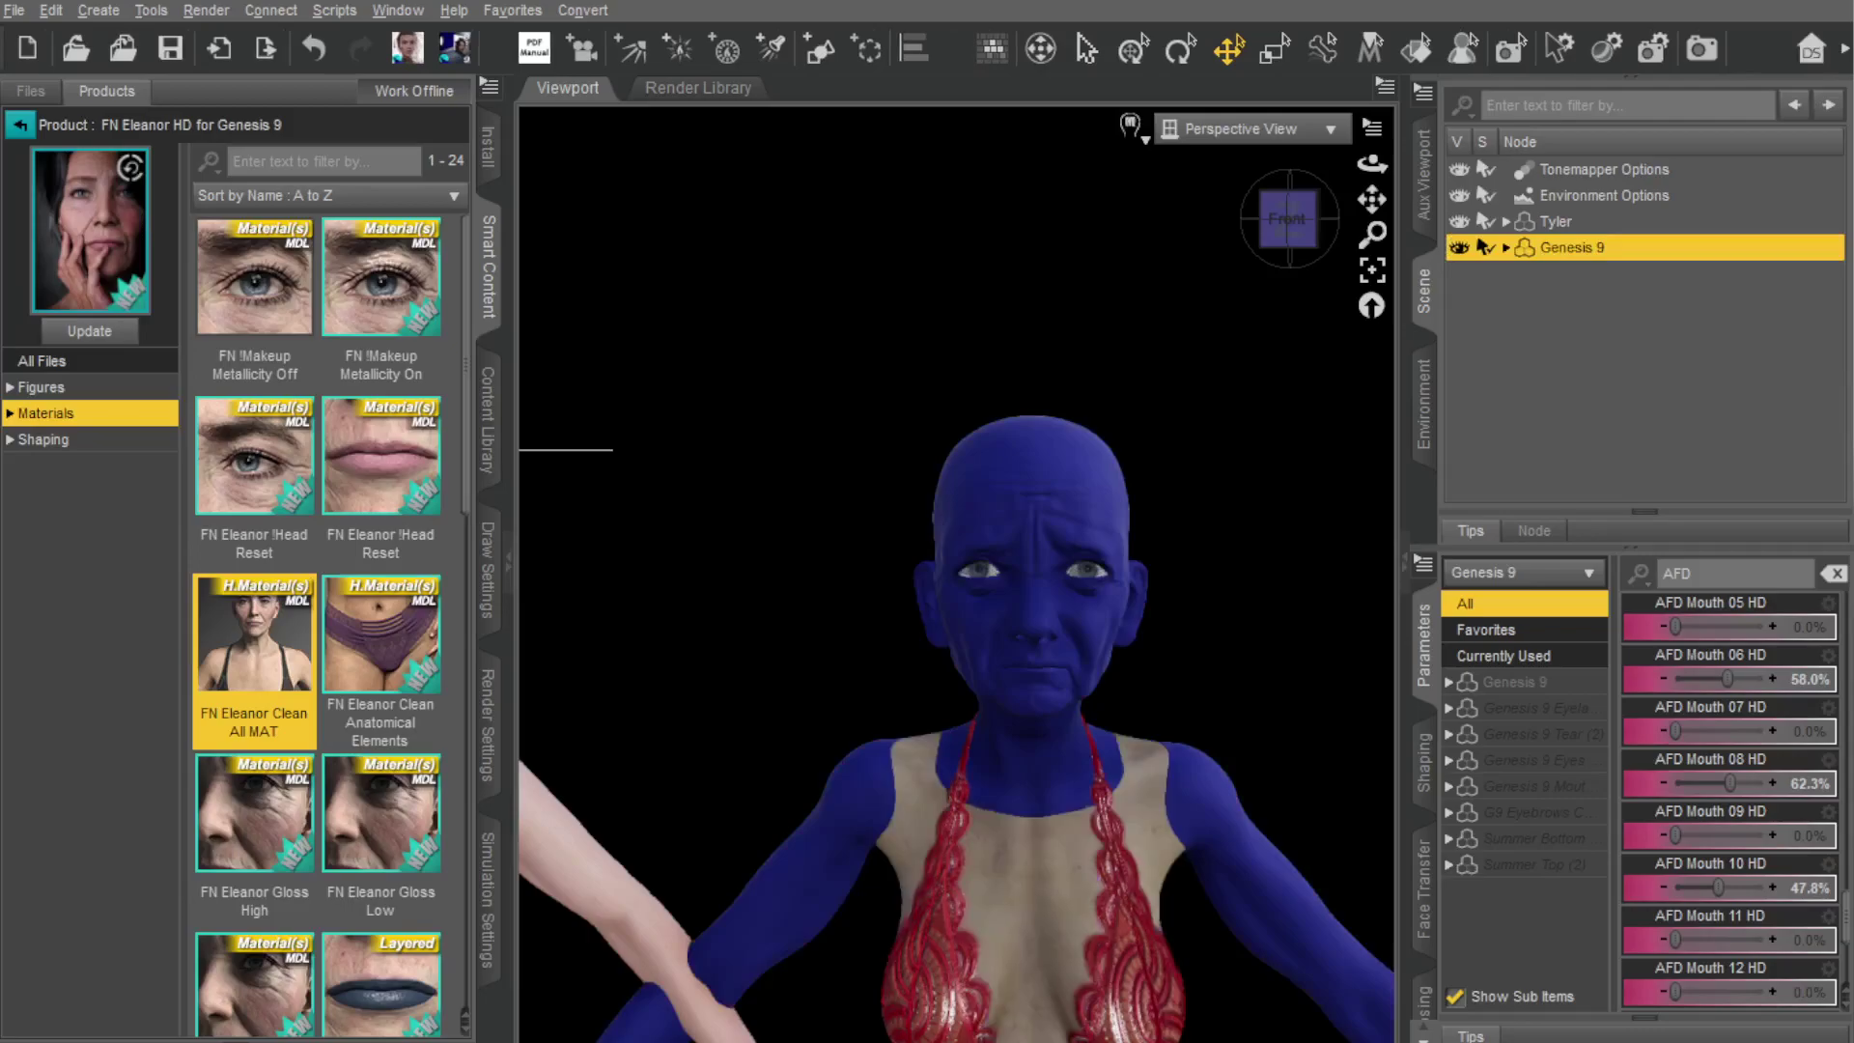
scroll(1215, 587, "up", 3)
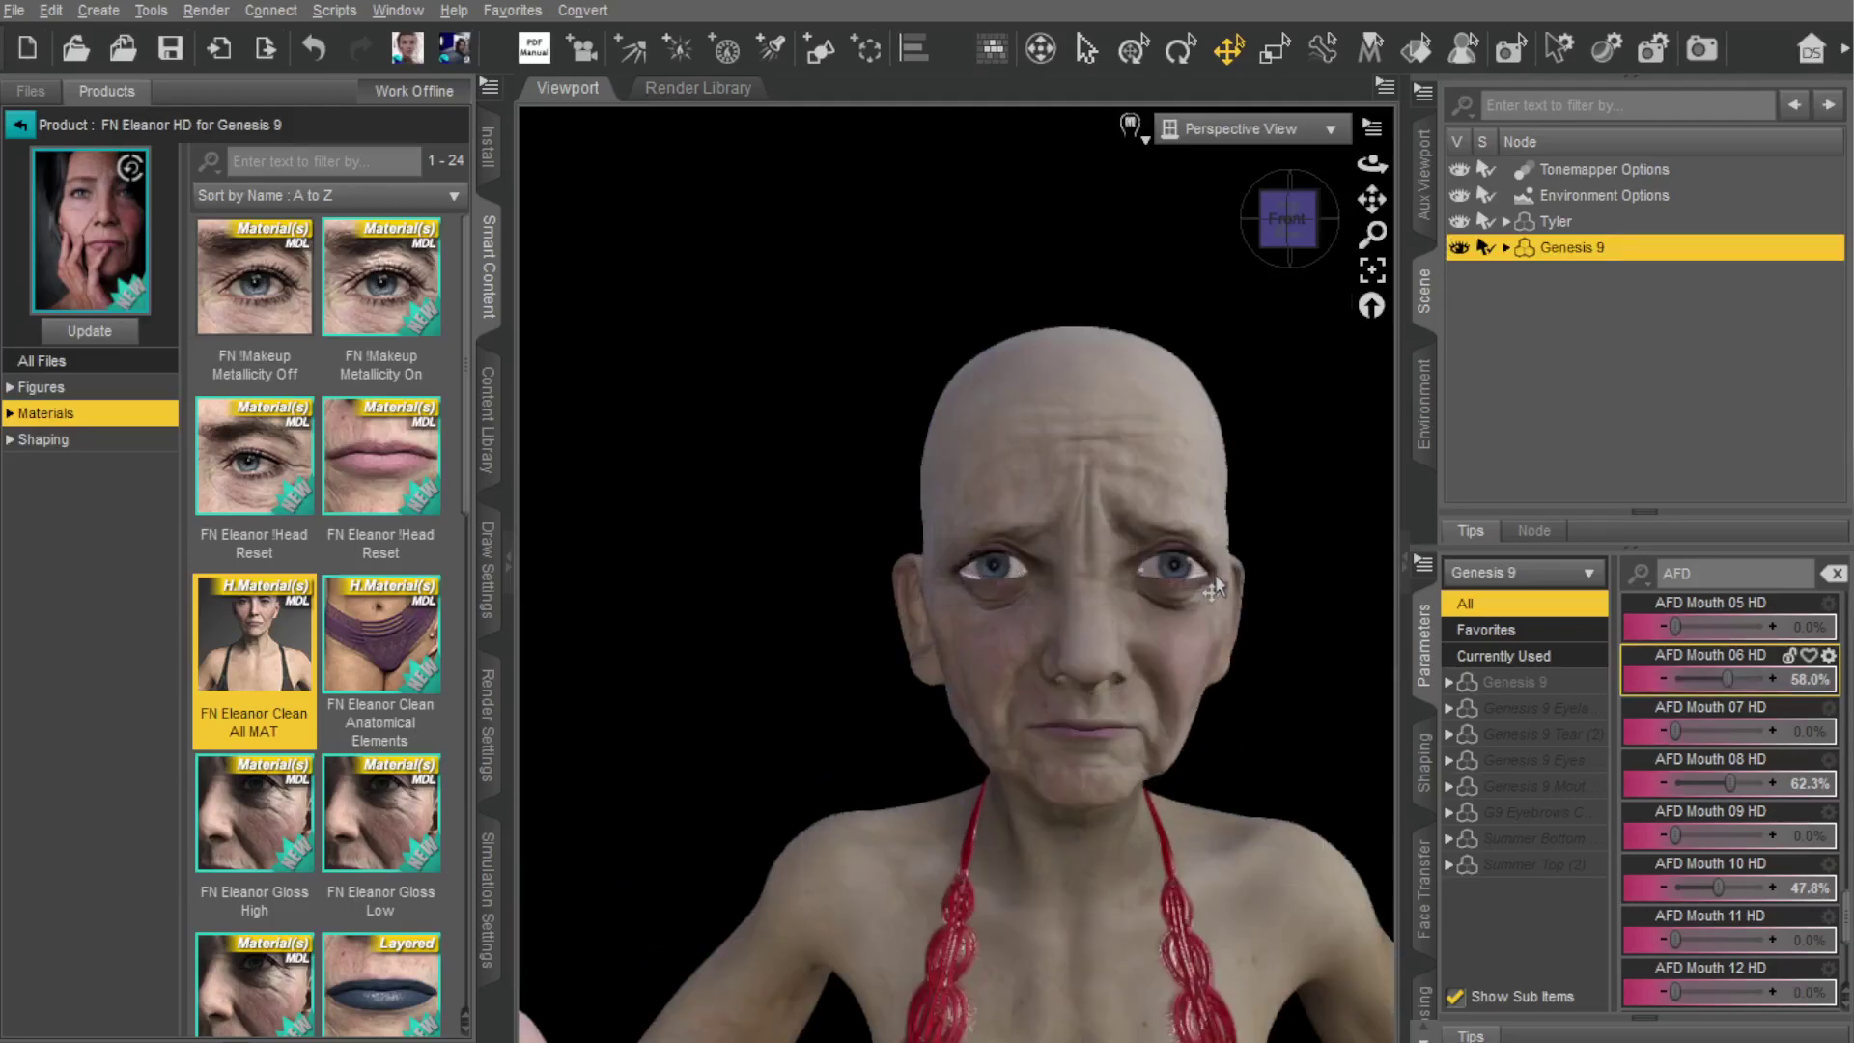
scroll(1215, 587, "up", 2)
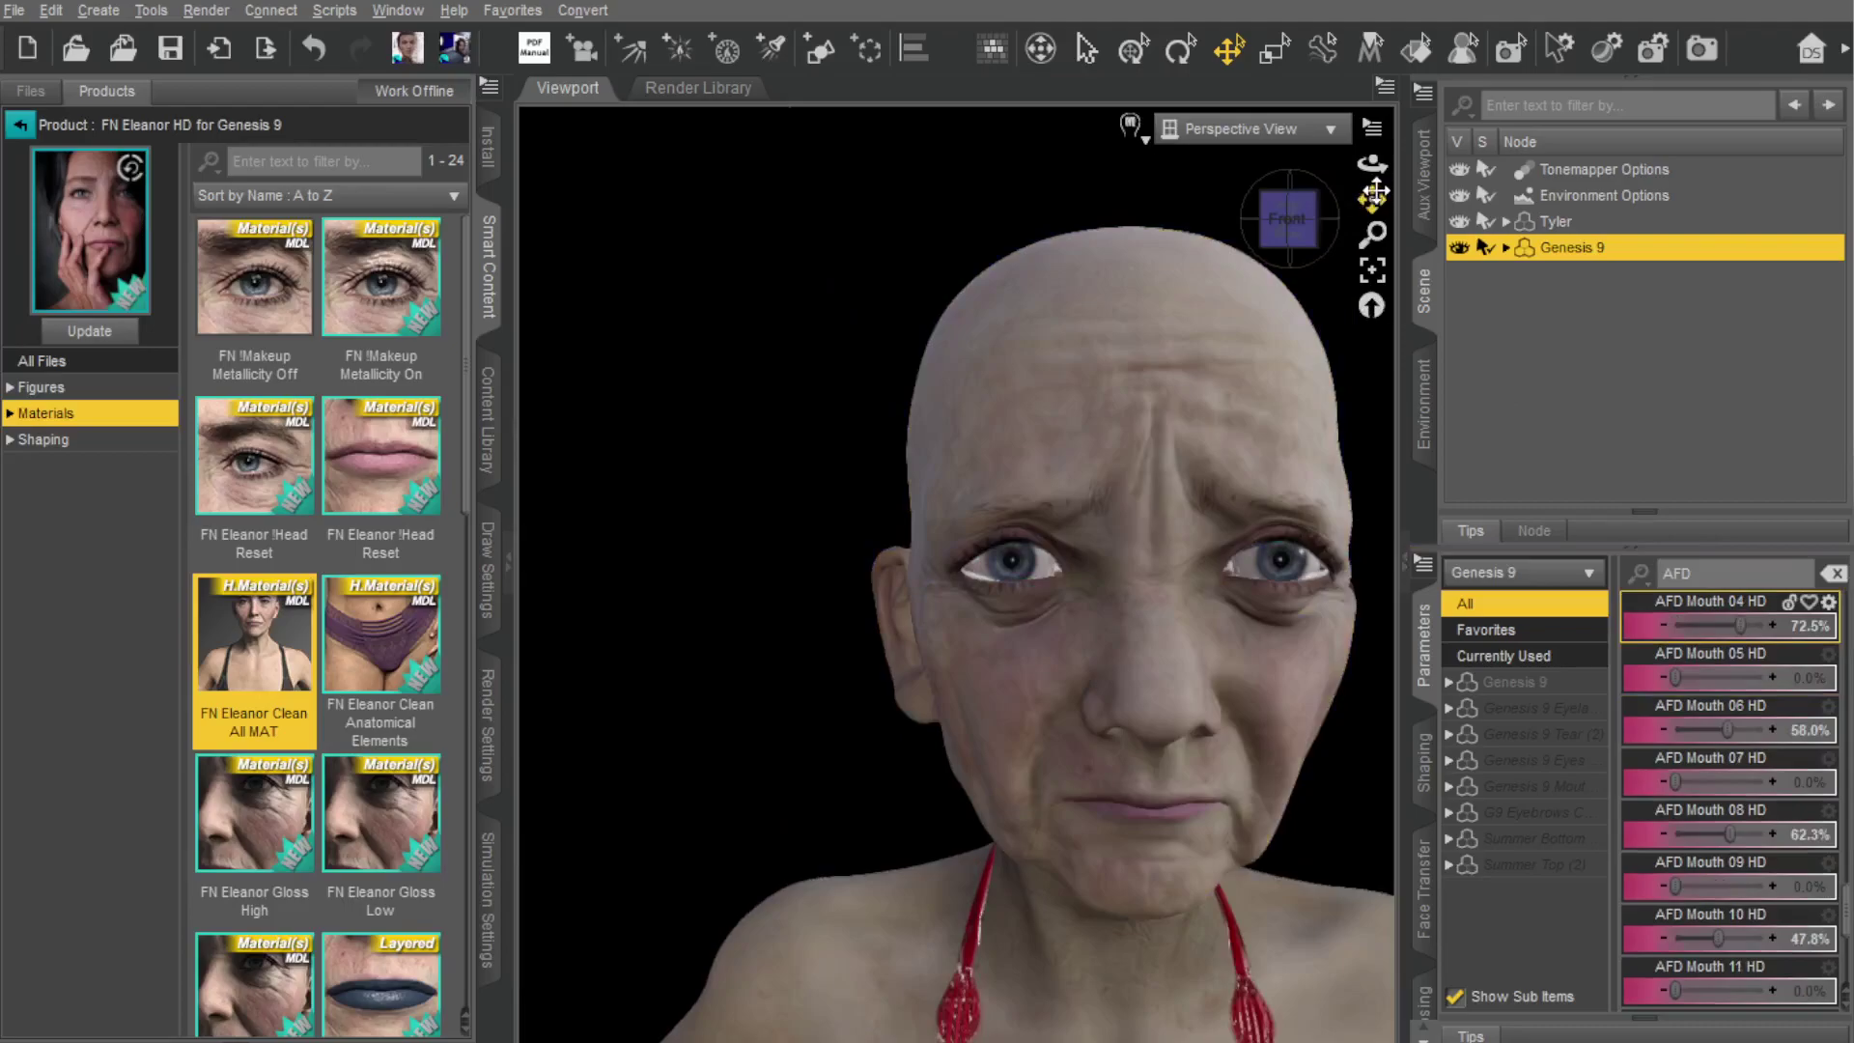
left_click_drag(1373, 197, 1202, 115)
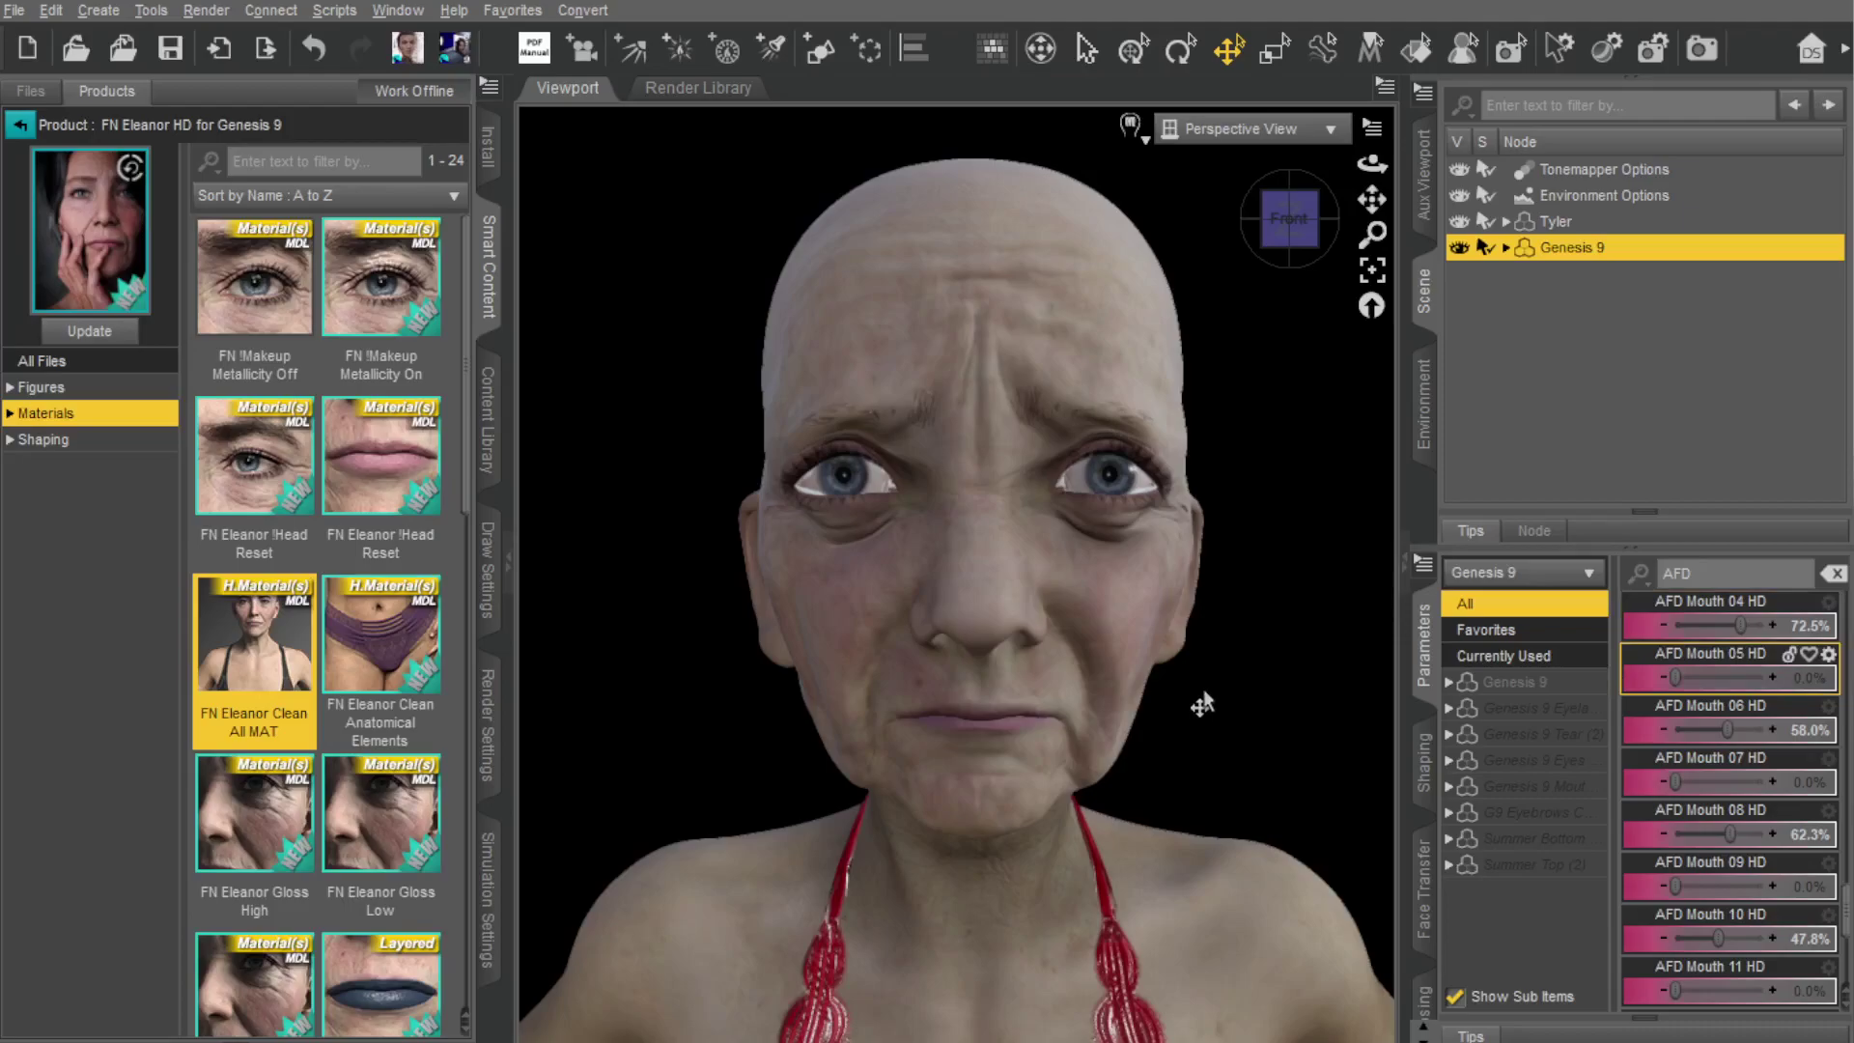
Step: Switch the viewport draw style to NVIDIA Iray and collapse the Smart Content pane
left_click(1134, 129)
left_click(1157, 479)
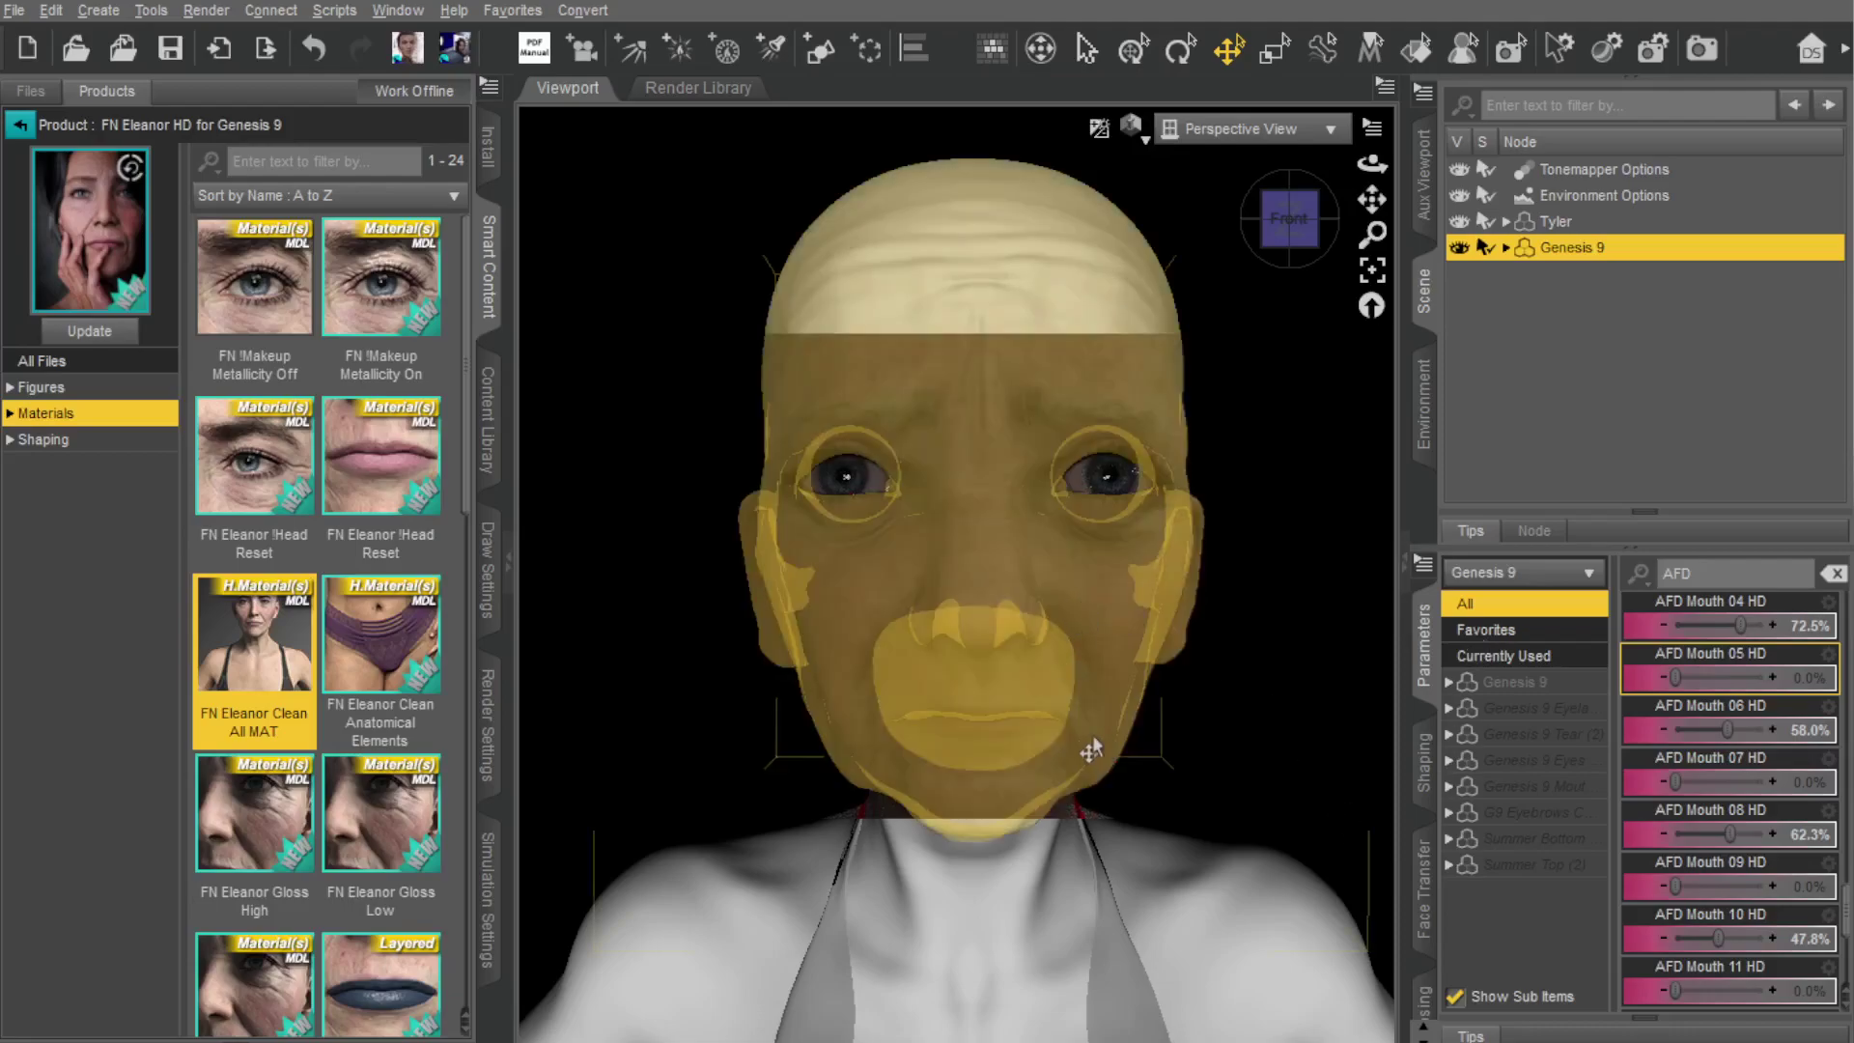
left_click(510, 565)
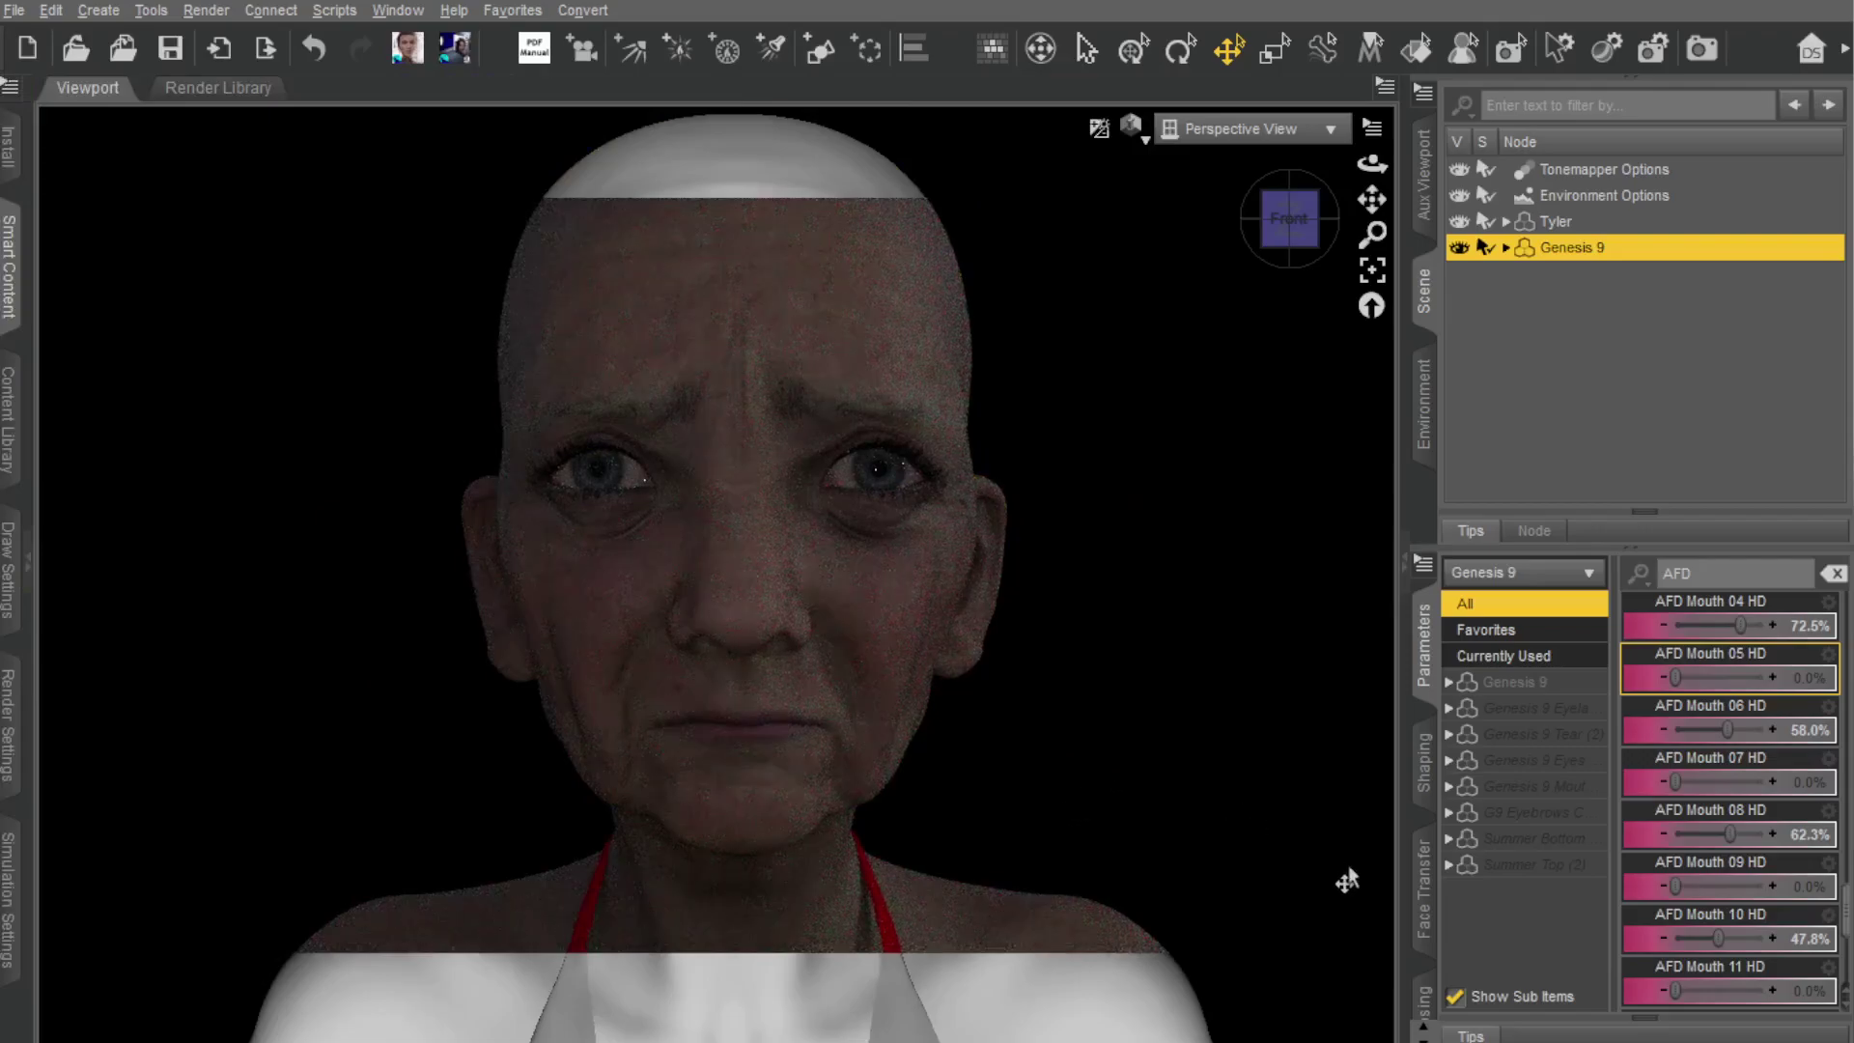